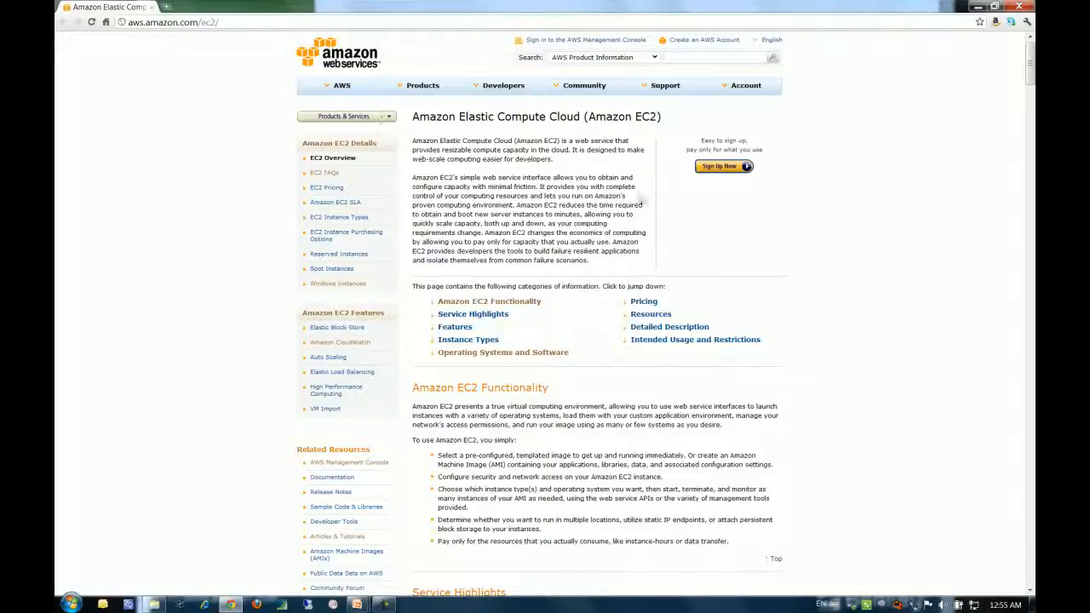
- Sign in to the AWS Management Console with the saved account e-mail and password
click(723, 167)
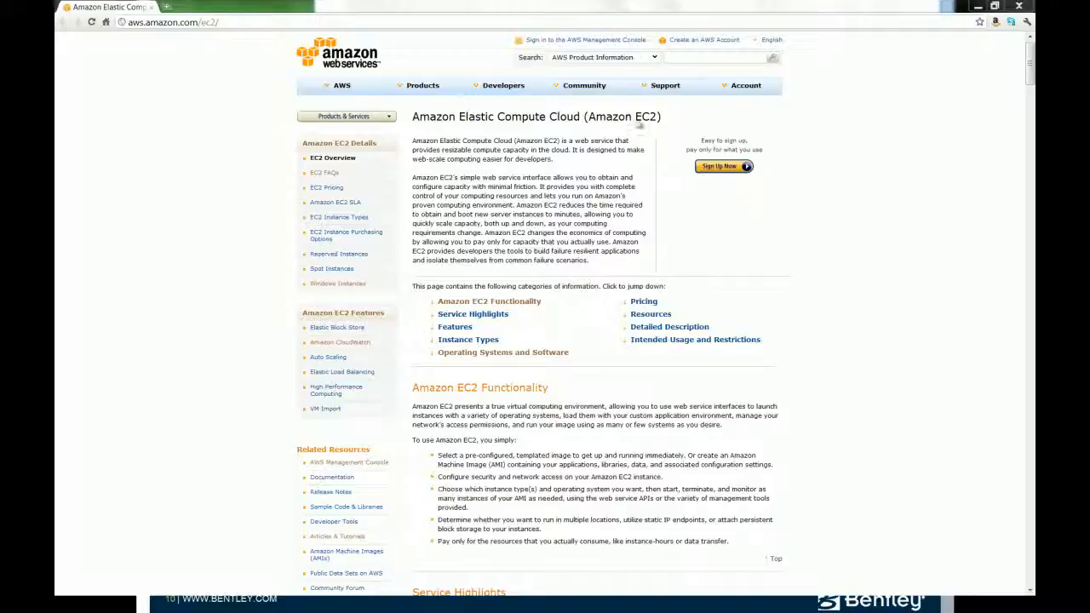
click(594, 40)
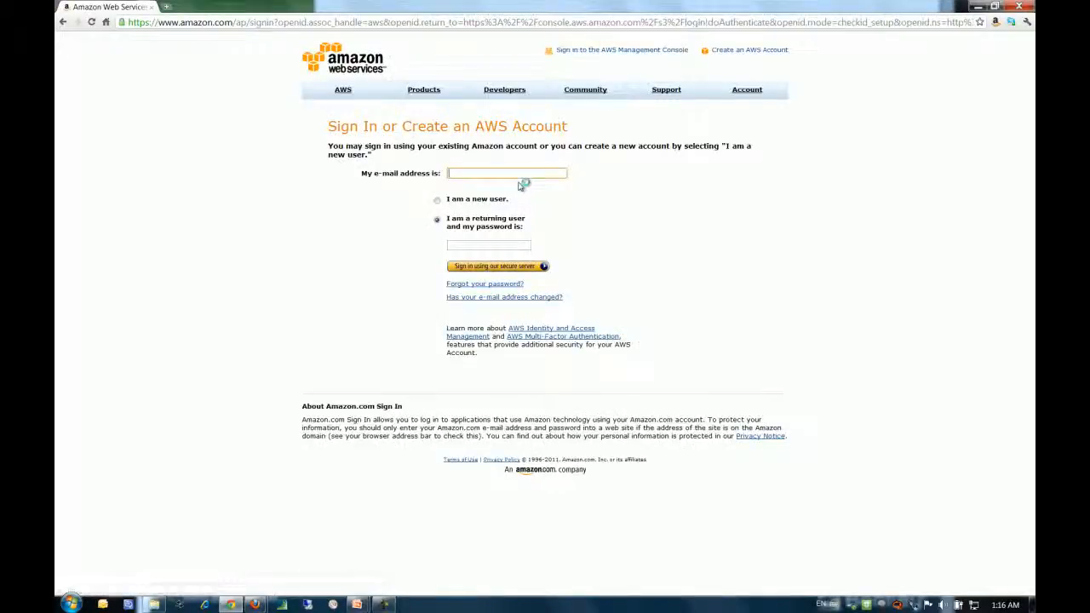
click(523, 178)
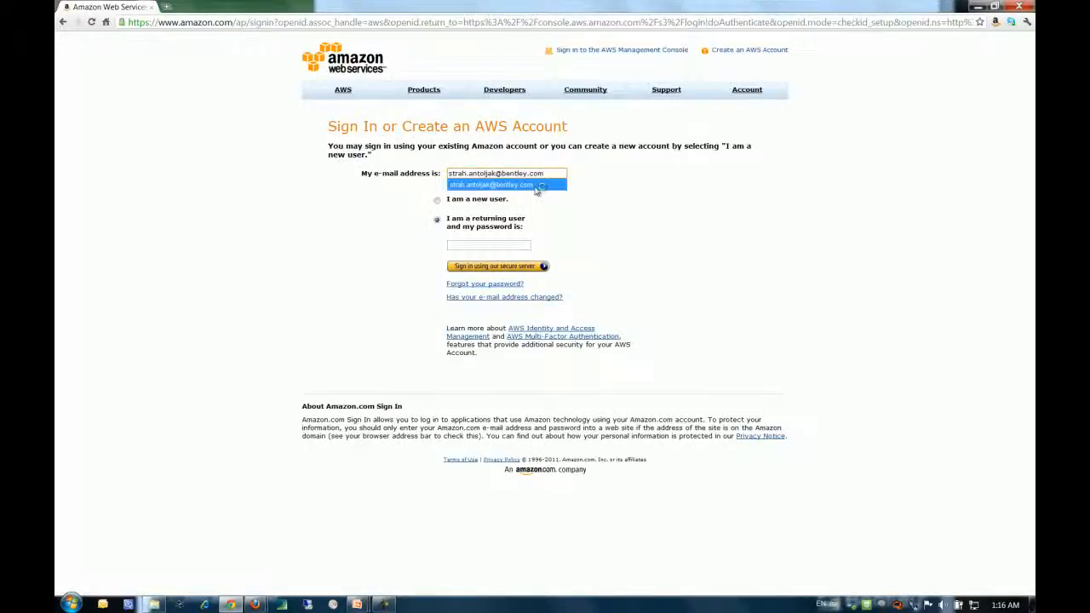
click(527, 185)
click(520, 245)
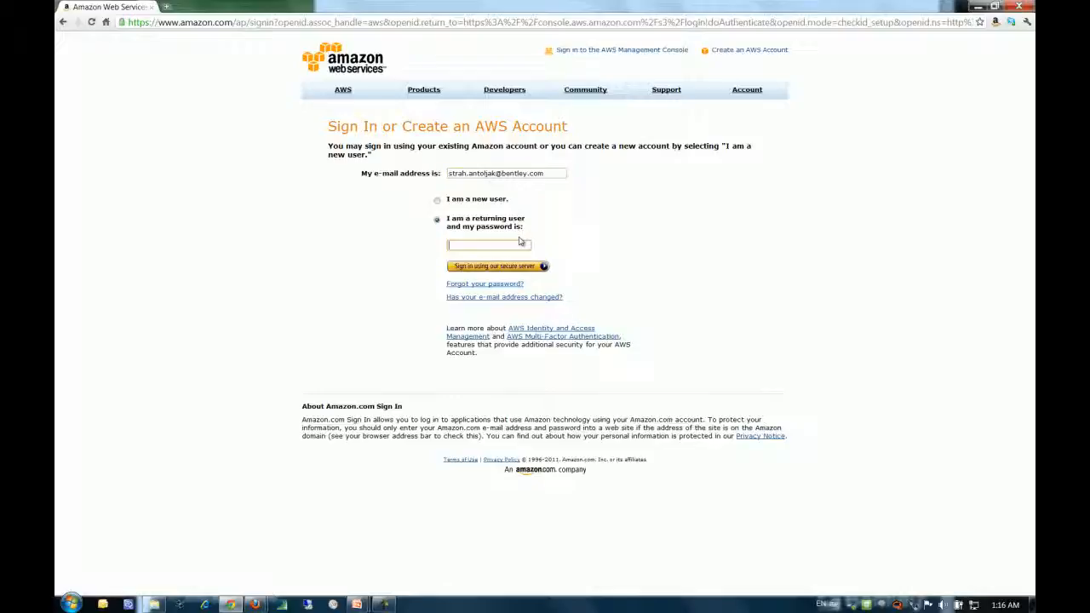
text(••••••••)
click(501, 269)
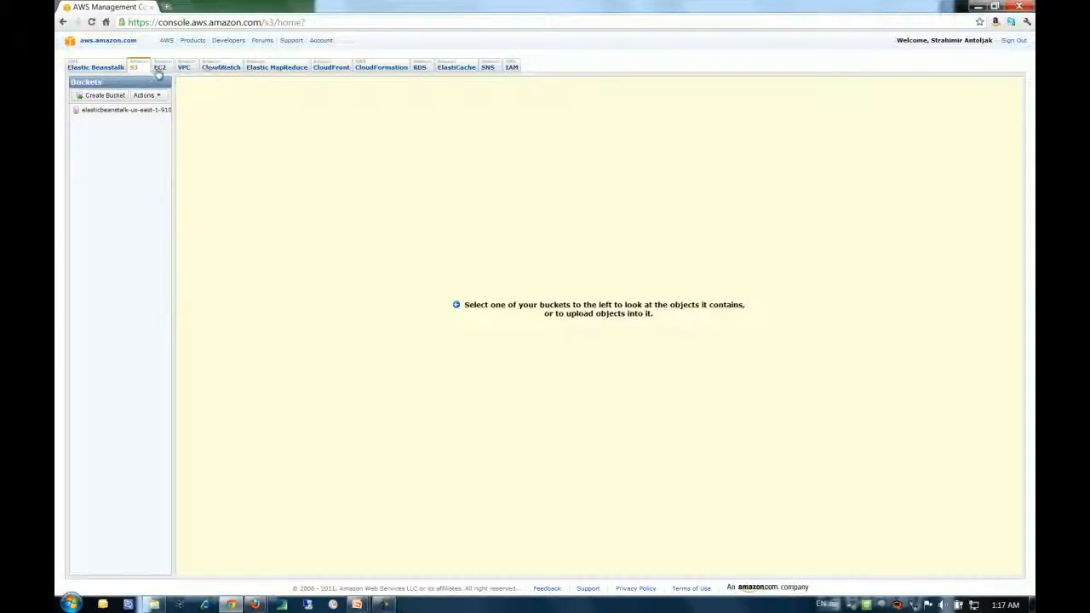
- Show the EC2 dashboard with its region set to EU West (Ireland)
key(ctrl)
key(ctrl)
click(160, 68)
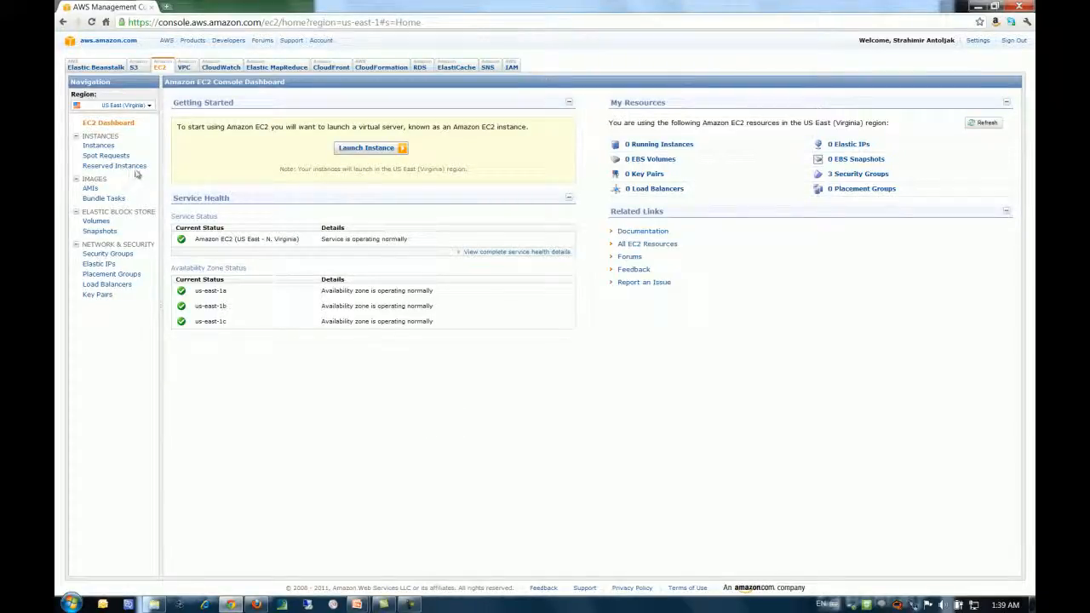
mouse_move(89, 95)
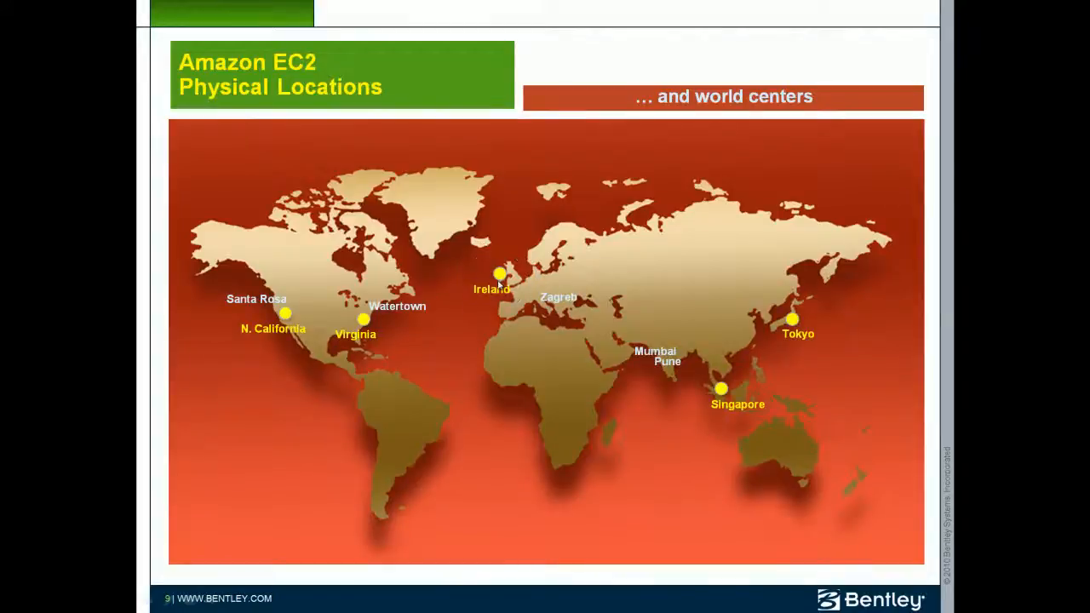
key(alt+Tab)
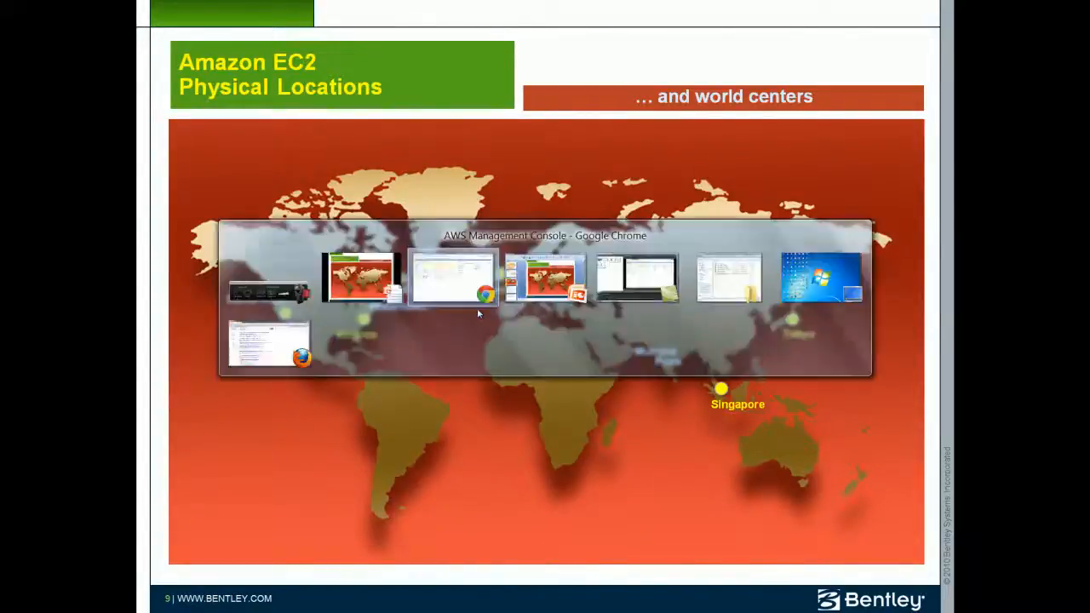
click(143, 105)
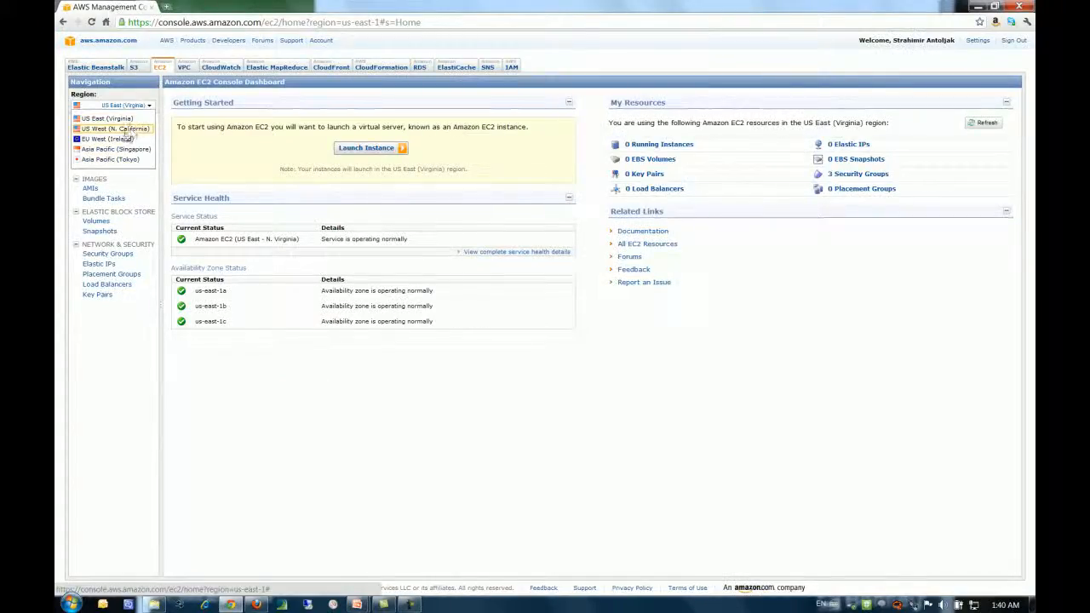
click(131, 138)
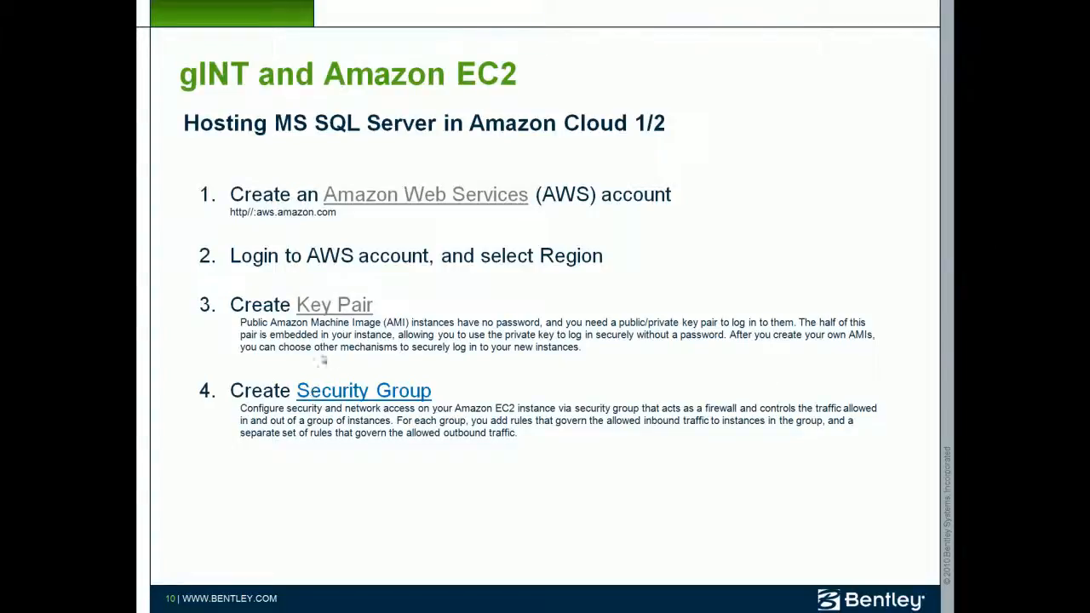
- Open the slide's Key Pair documentation, then show the EC2 Key Pairs list in the console
click(338, 308)
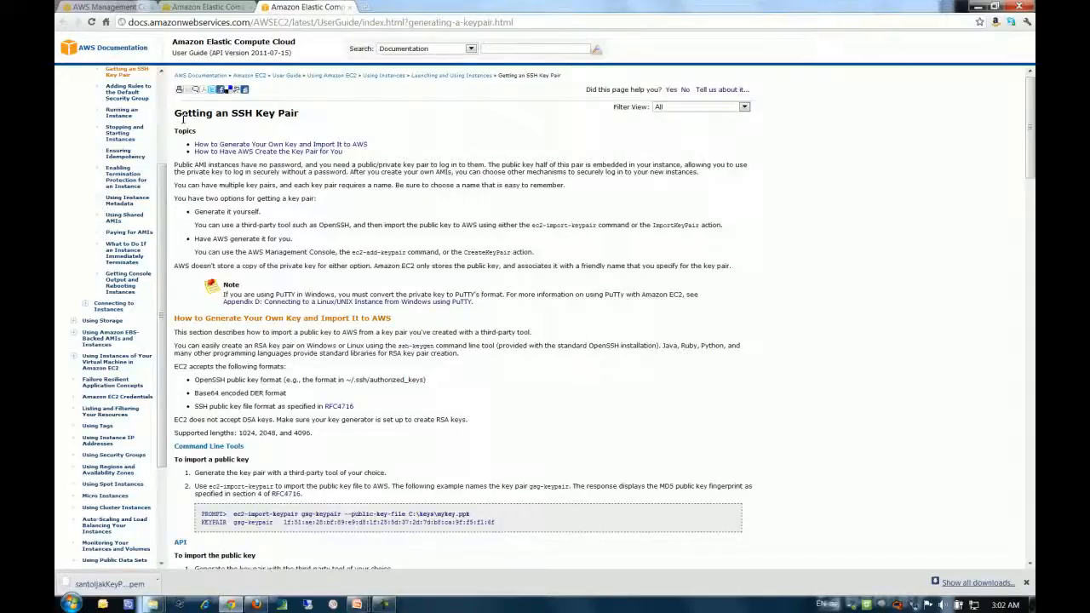
click(116, 9)
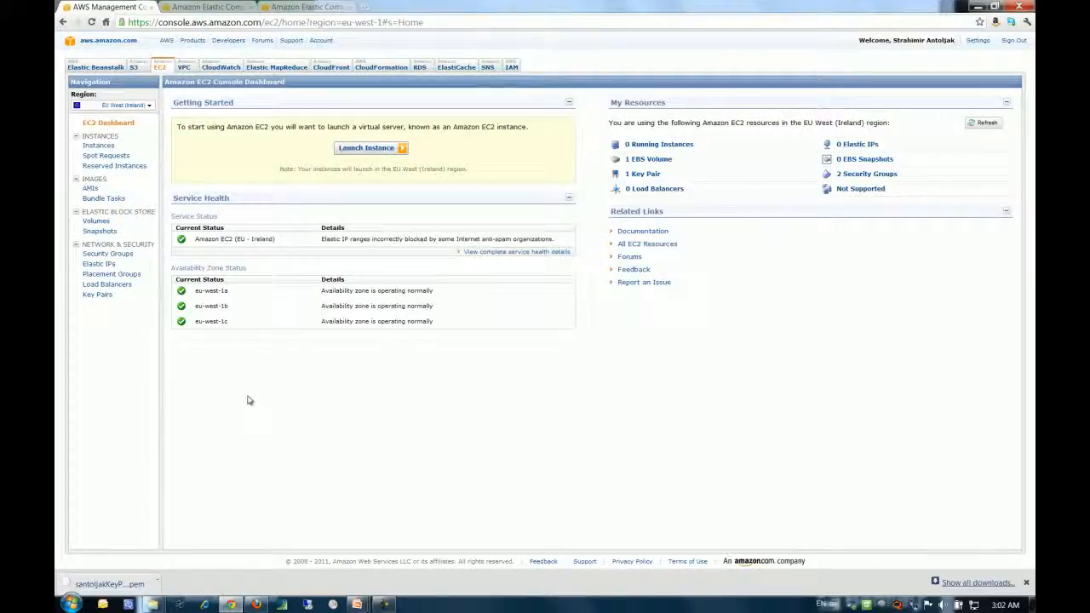
click(99, 294)
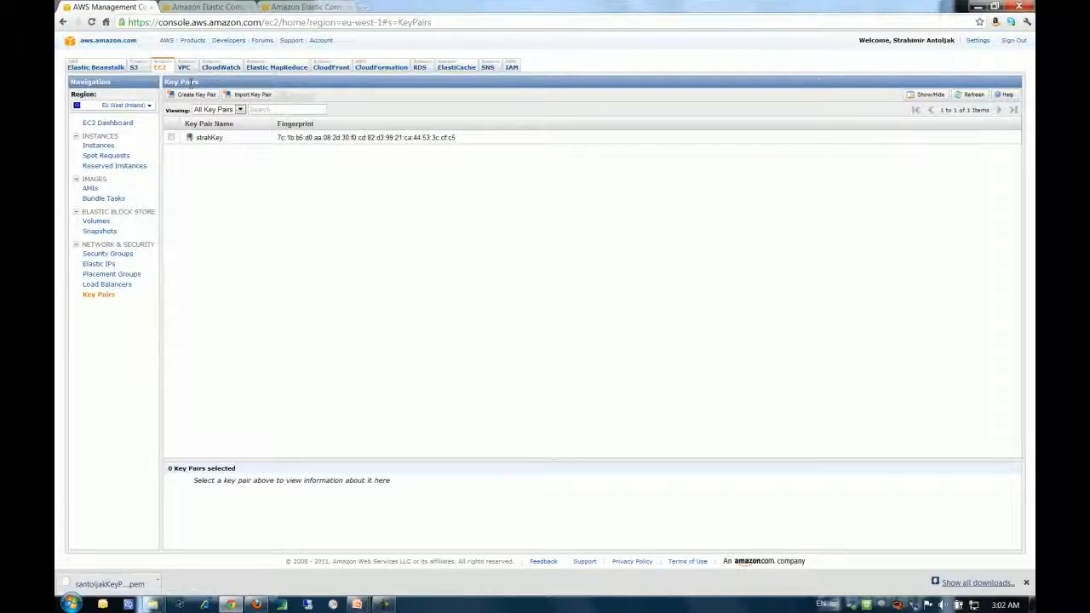
- Create a new EC2 key pair named santoljakKeyPair
click(194, 96)
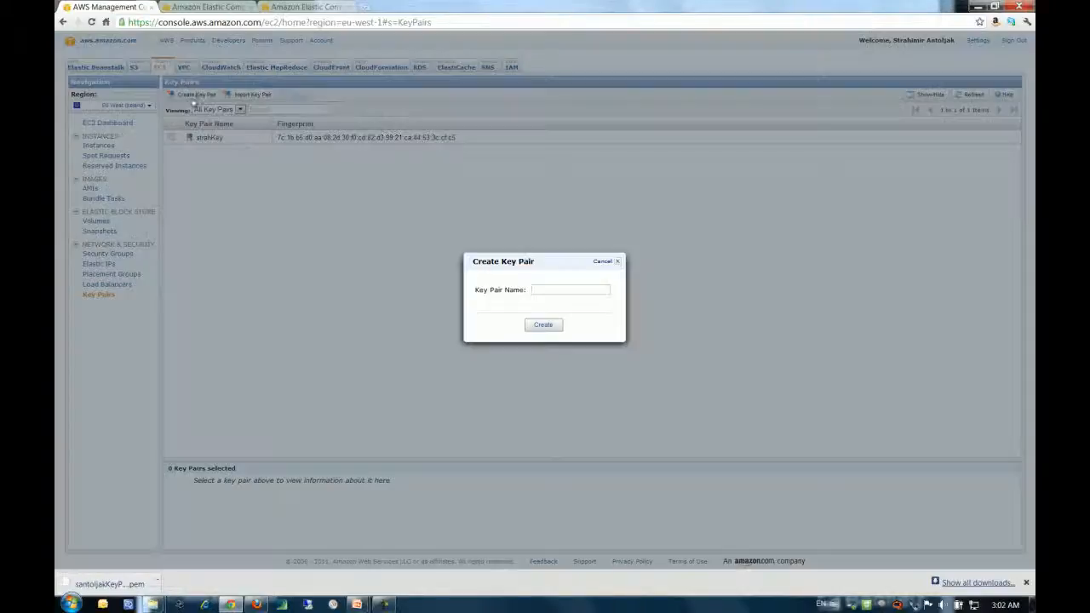
click(547, 293)
text(santoljakKeyPair)
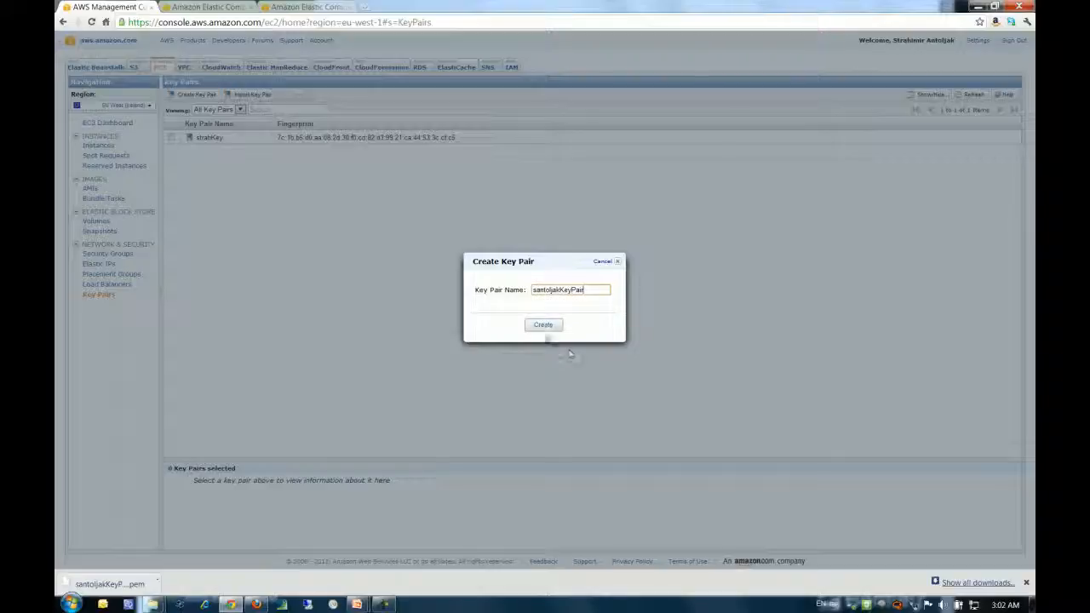
click(545, 327)
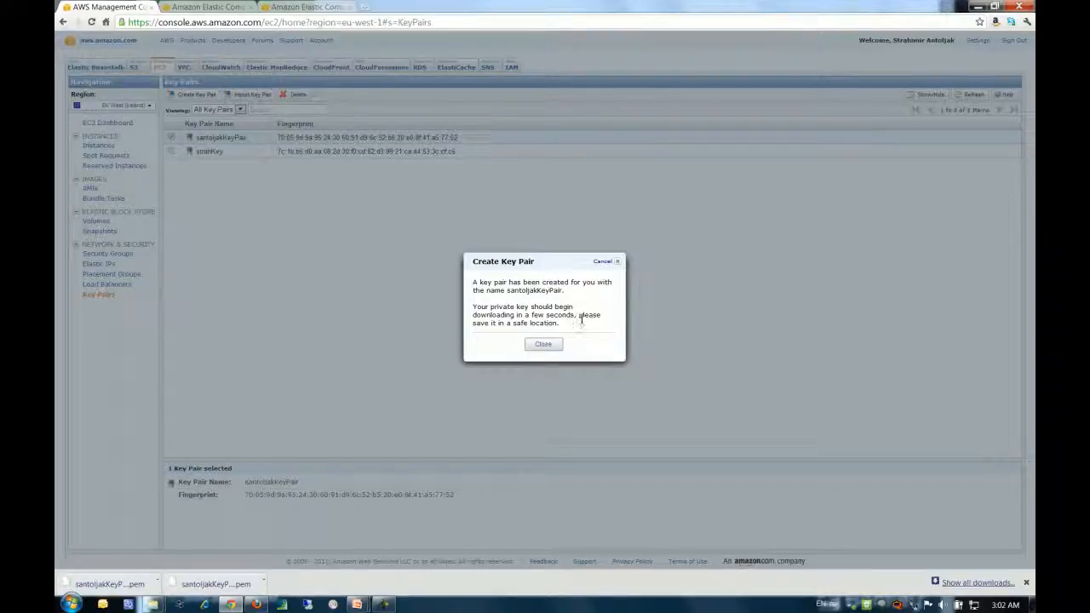
drag(579, 314, 574, 323)
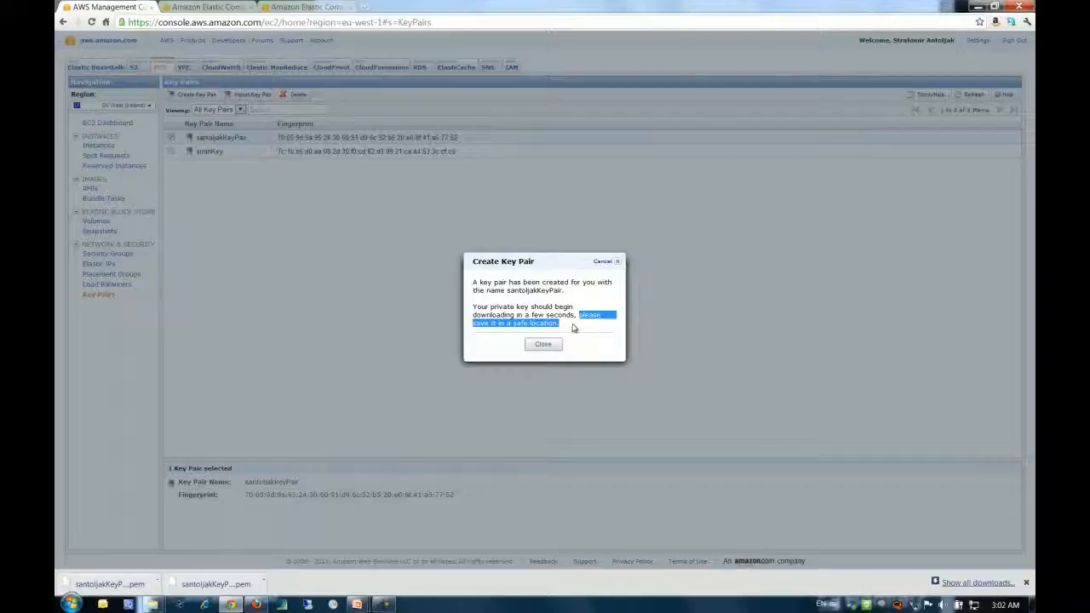
click(543, 345)
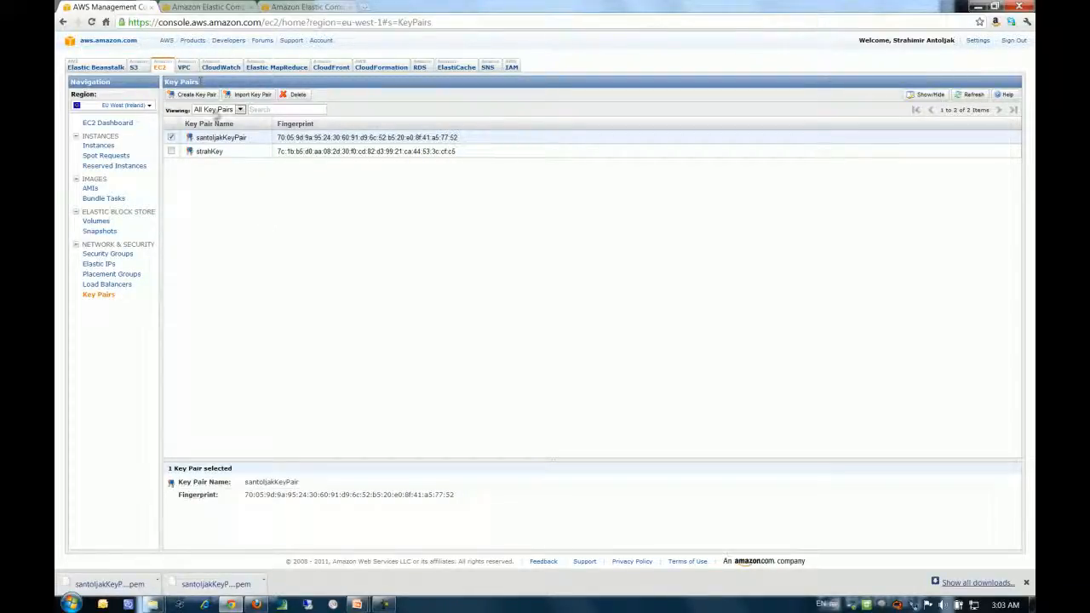
- Show the downloaded .pem private key file in the Downloads folder
click(223, 139)
right_click(113, 585)
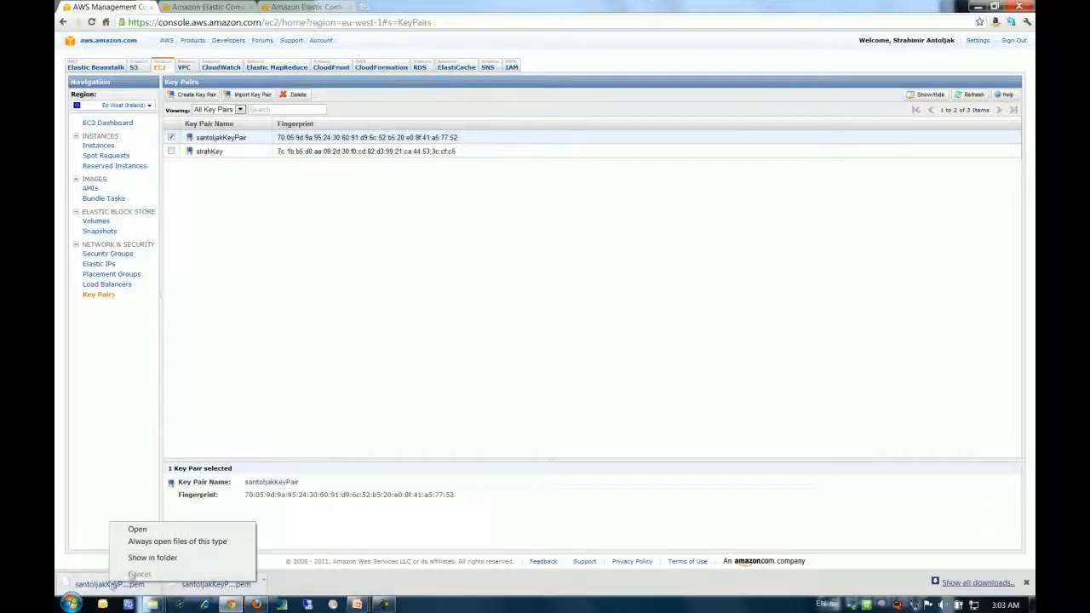
click(150, 557)
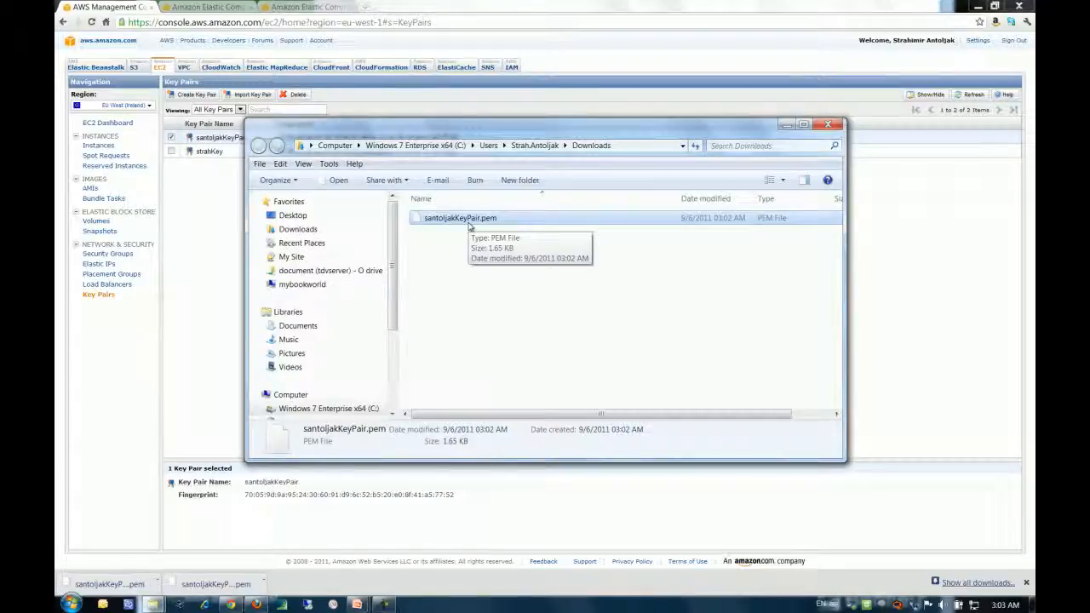
- Bring the browser back in front of the Downloads folder window
click(909, 348)
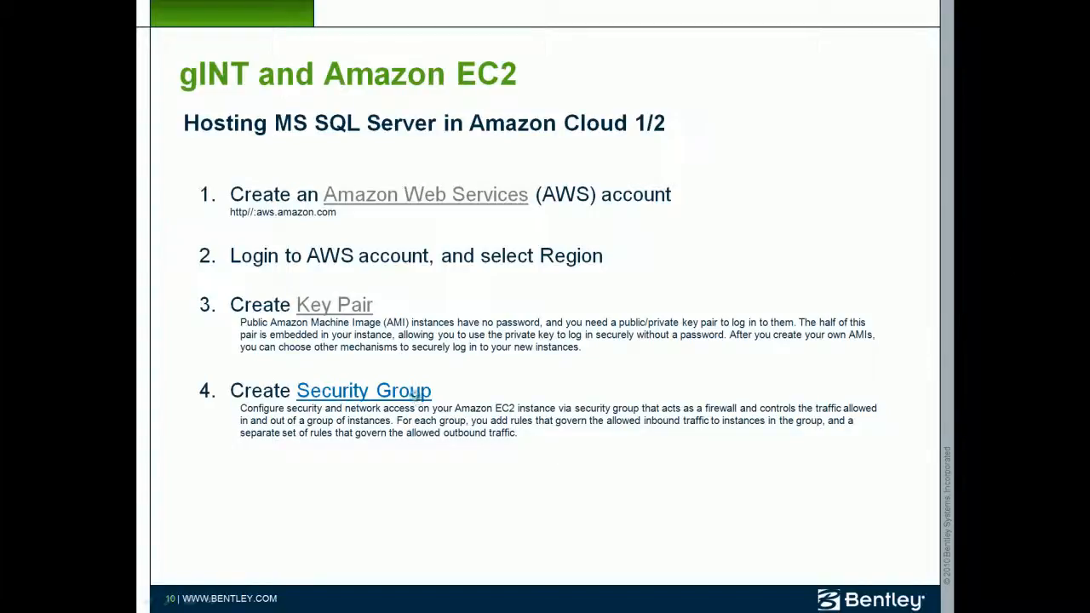
- Open the slide's Security Group documentation, then show the EC2 Security Groups list
click(417, 395)
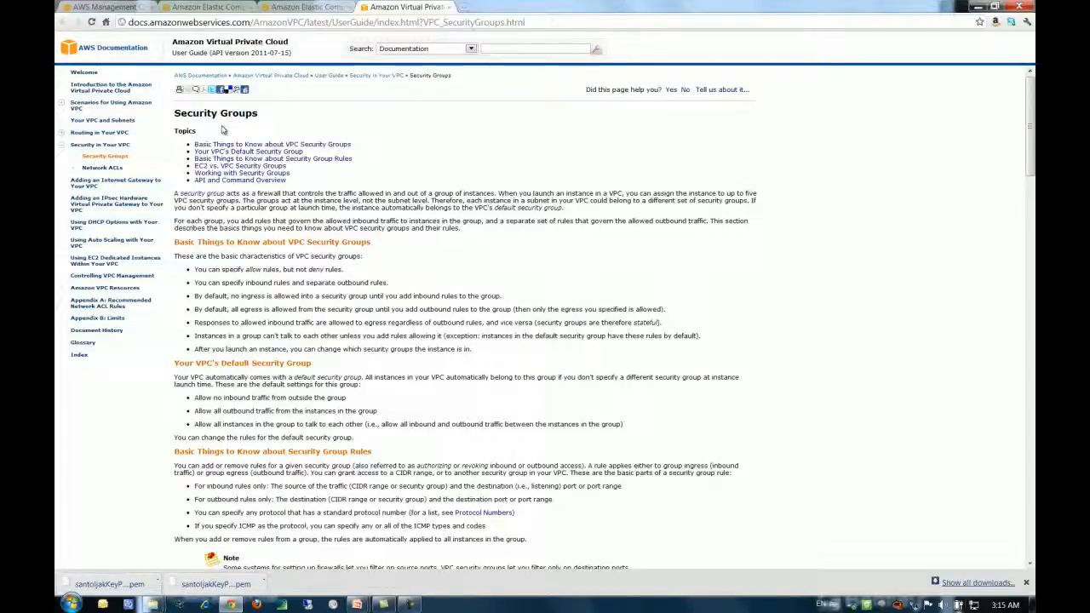
click(100, 8)
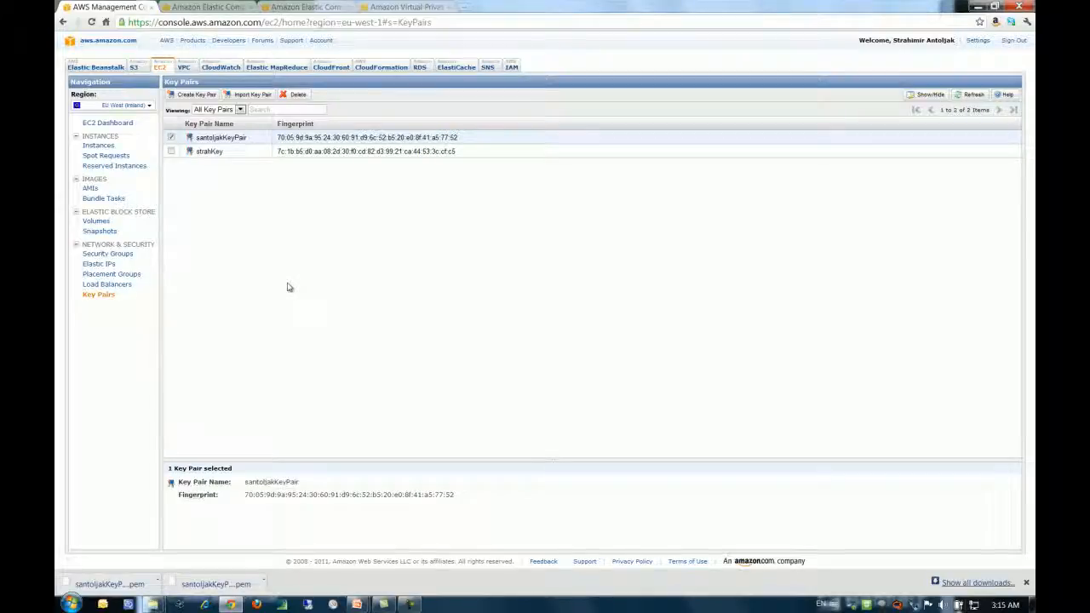
click(112, 256)
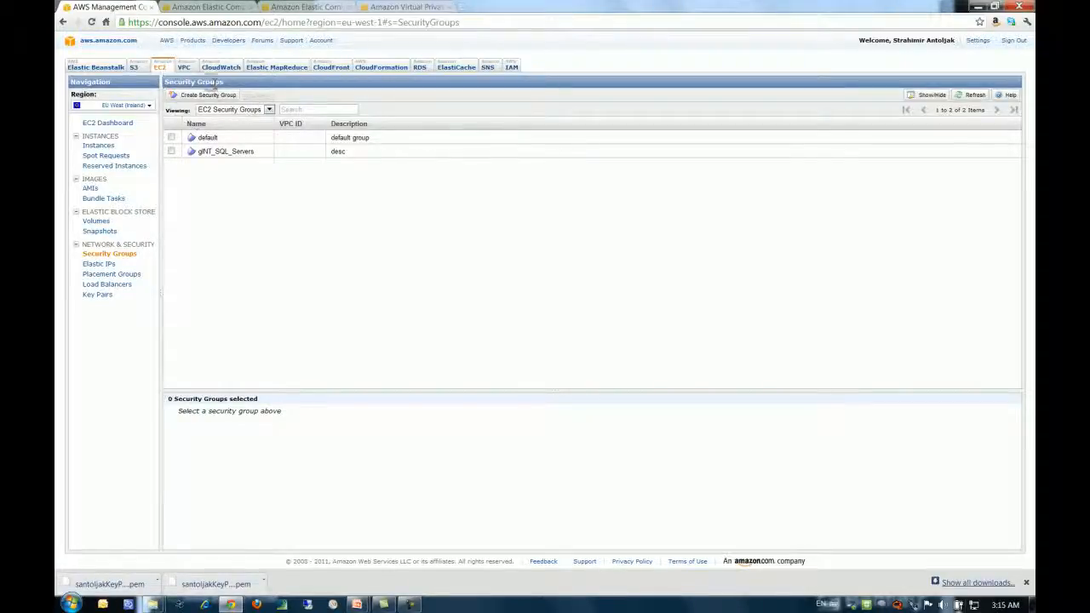
- Create a security group with MyInstance_Firewall pasted as both name and description
click(204, 95)
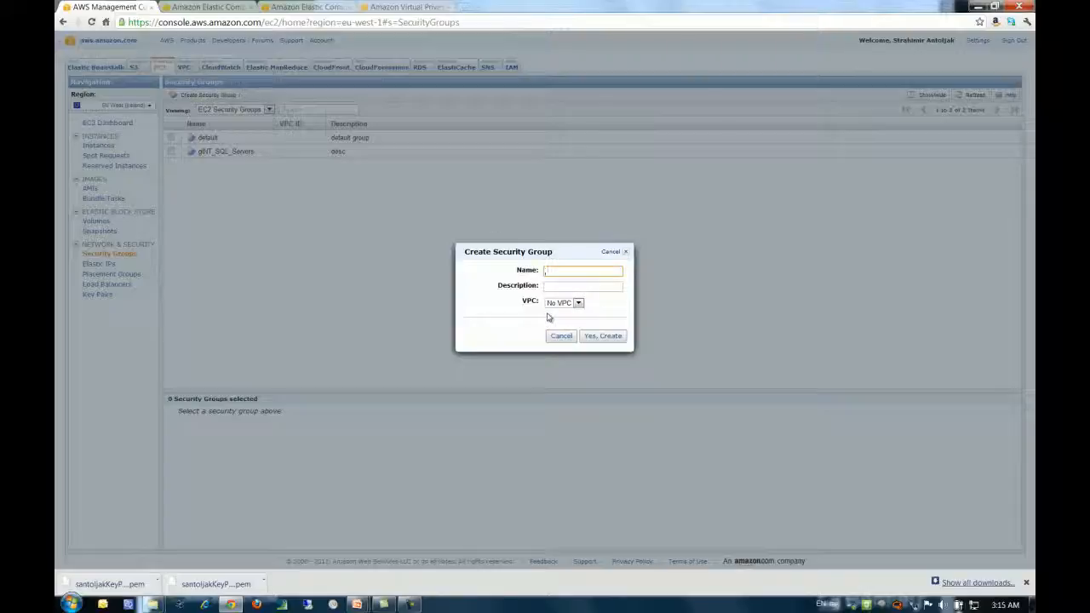
text(MyInstance_Firewall)
click(564, 286)
text(MyInstance_Firewall)
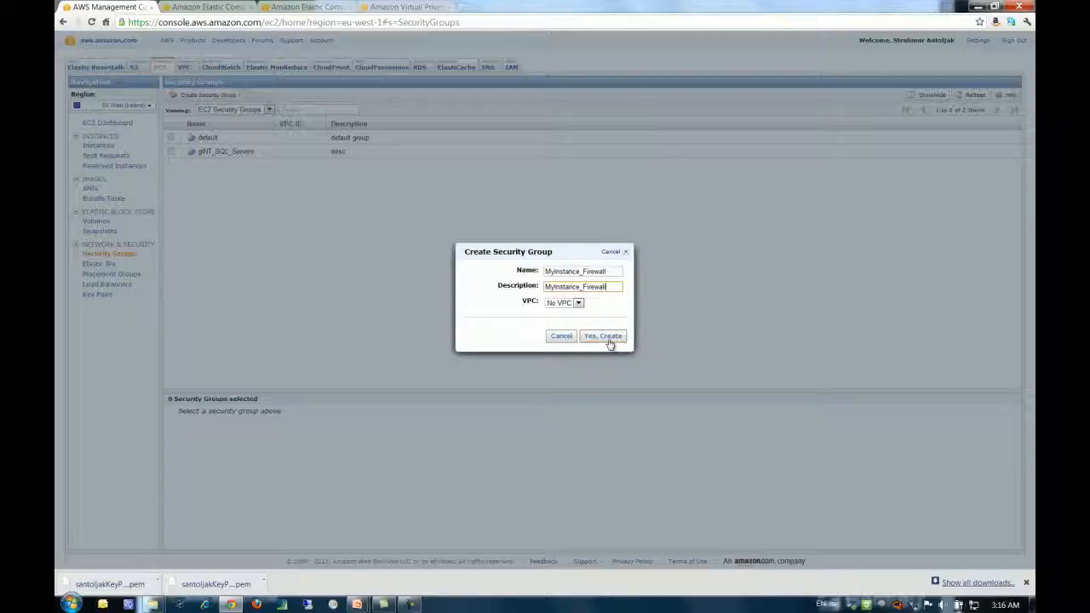
click(605, 336)
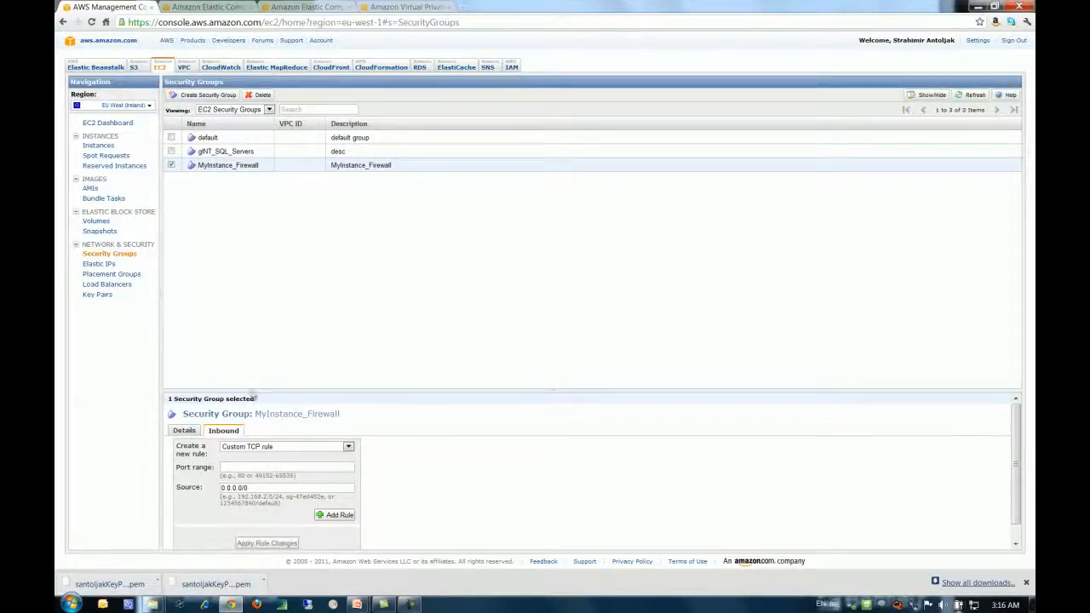
- Add inbound RDP (3389) and MS SQL (1433) rules from 0.0.0.0/0 and apply them
drag(252, 395, 254, 344)
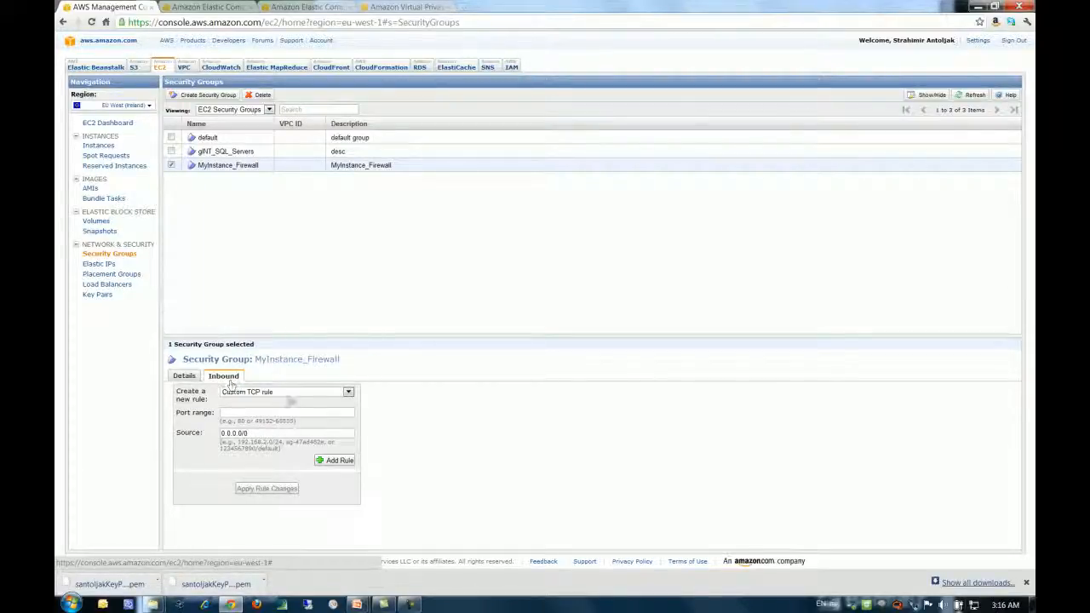
click(348, 393)
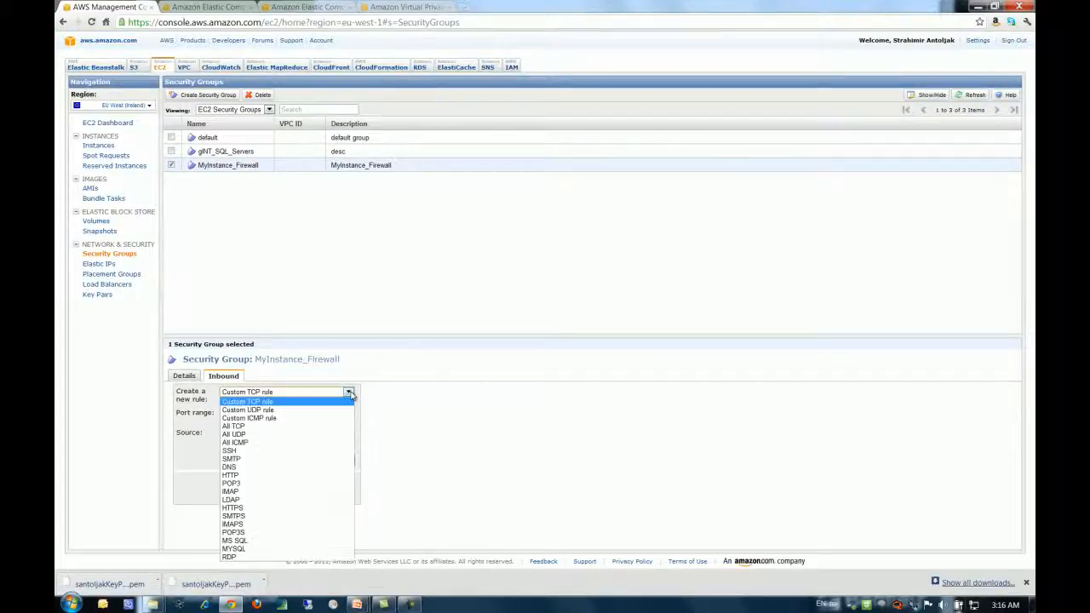
click(235, 558)
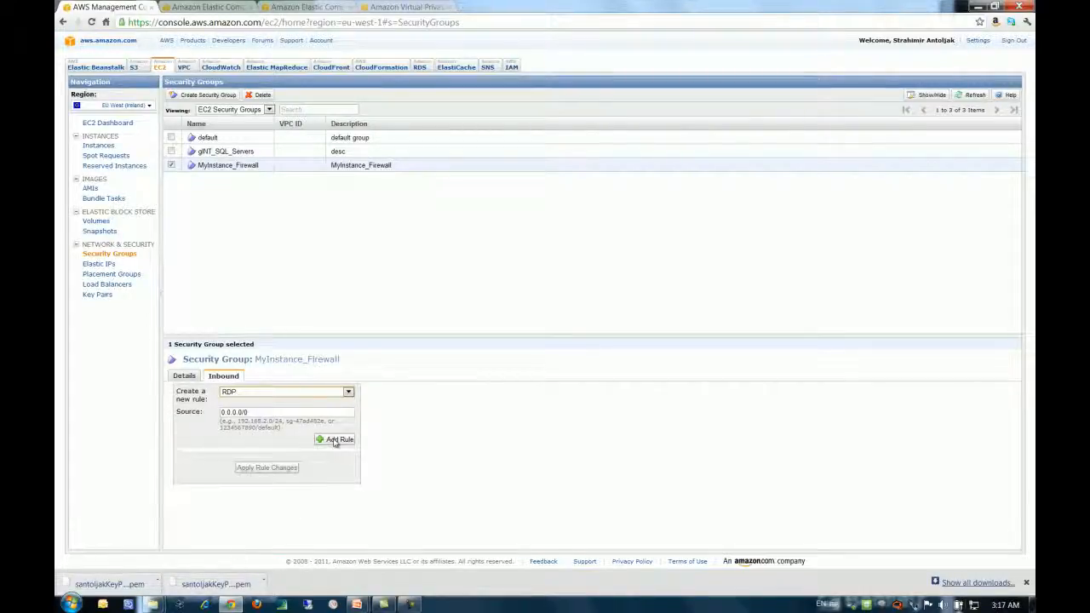
click(337, 440)
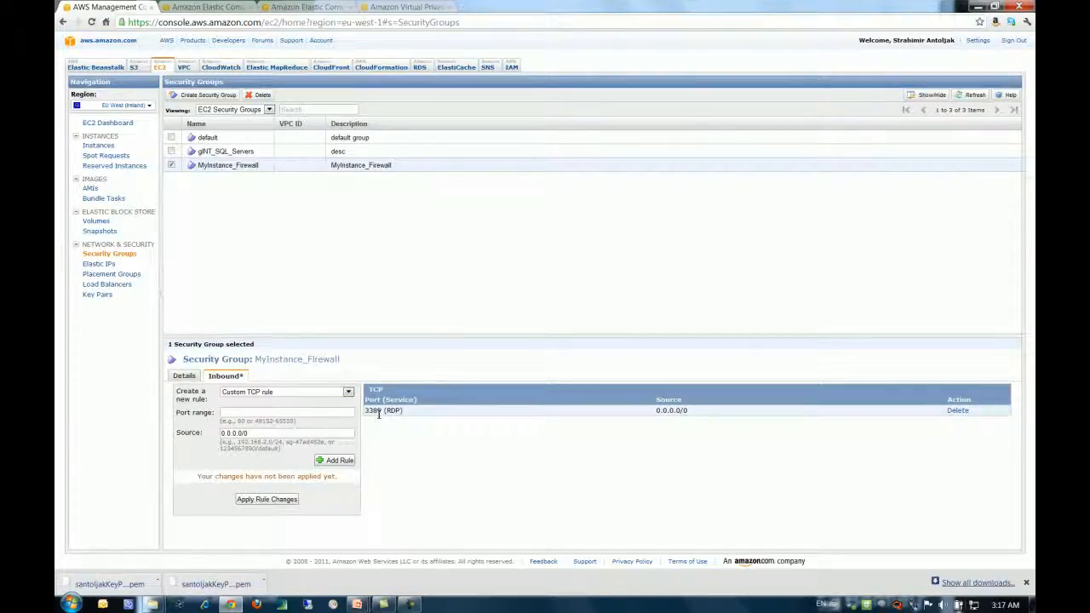
click(348, 391)
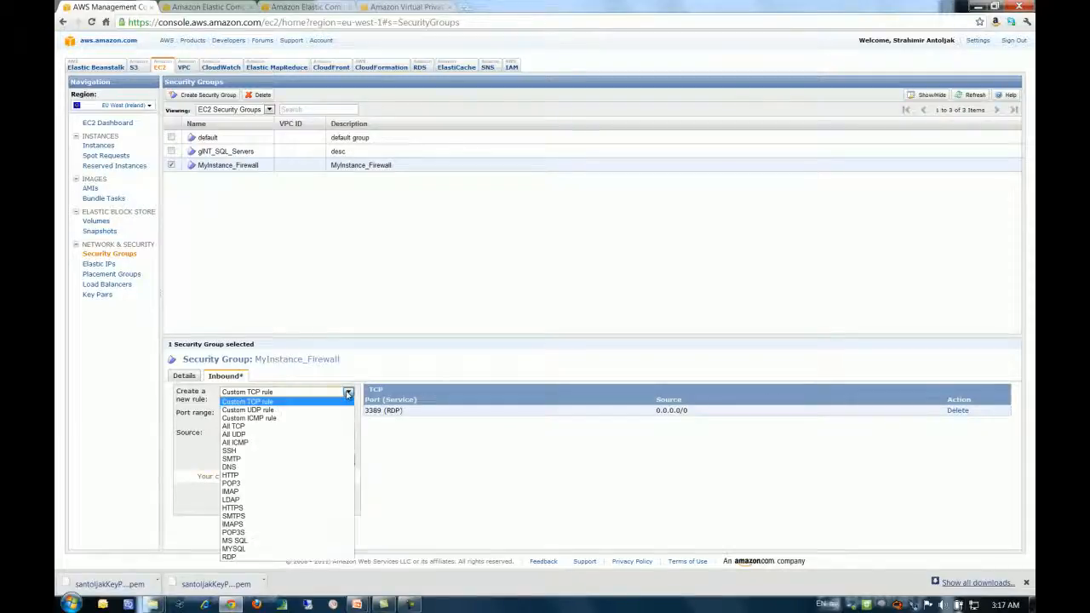
click(246, 541)
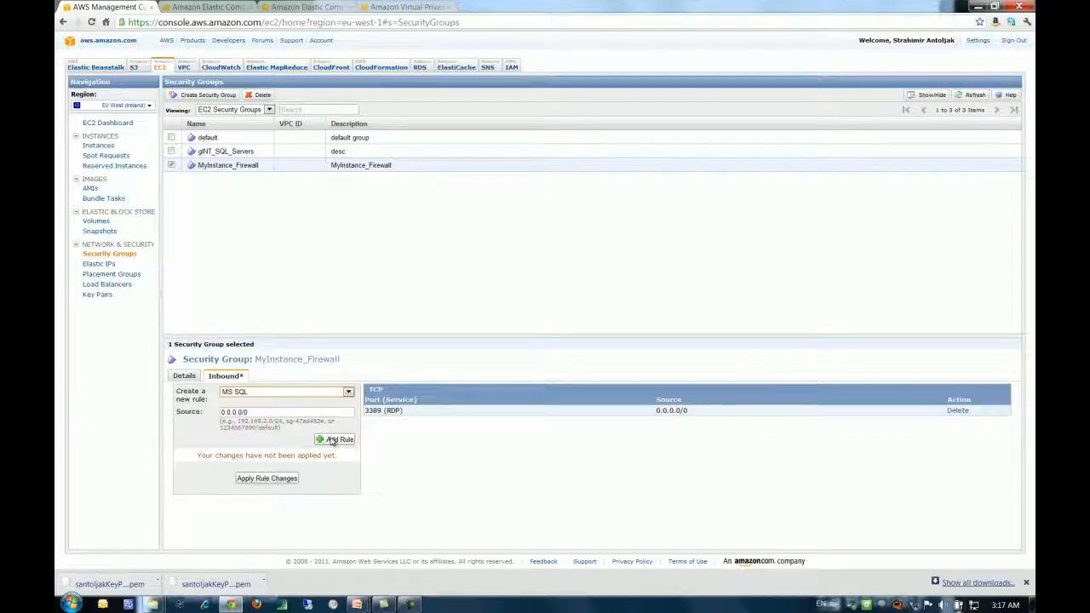
click(332, 441)
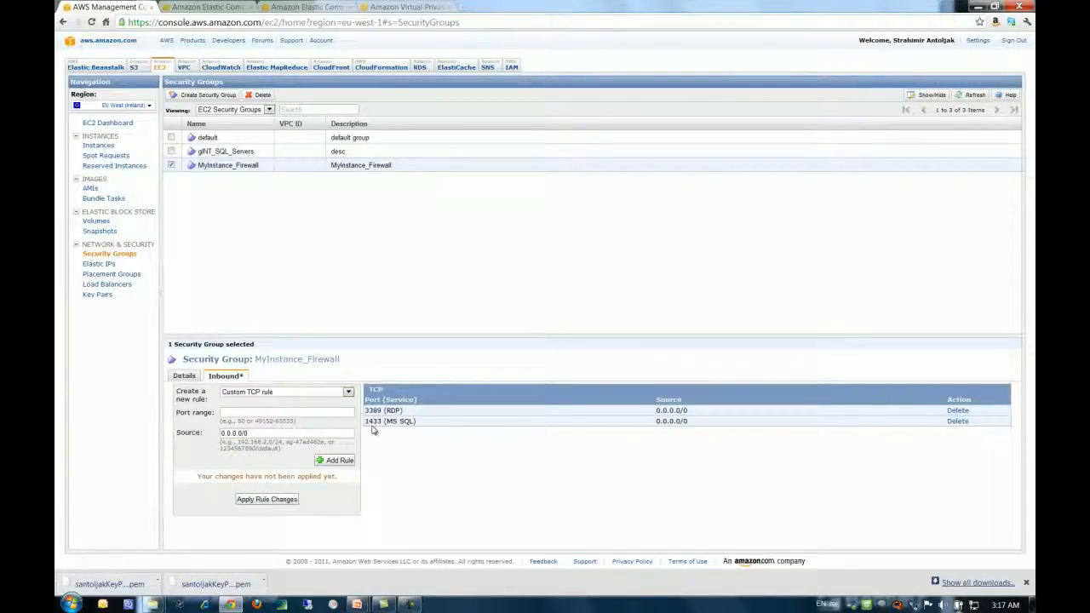
click(267, 501)
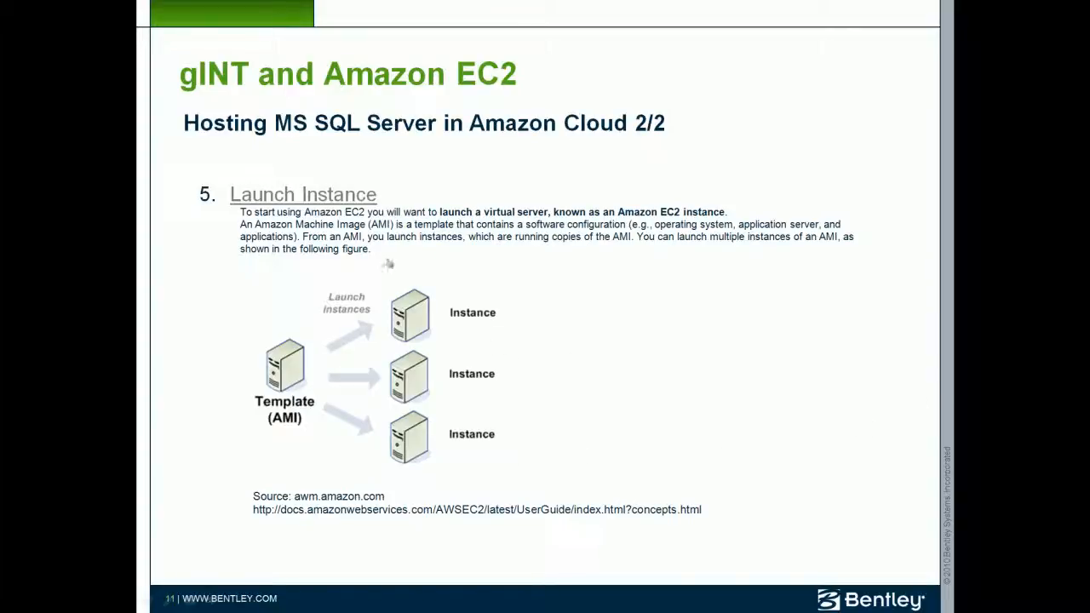
- Skim the EC2 introduction docs via the slide's Launch Instance link, then return to Security Groups
click(328, 198)
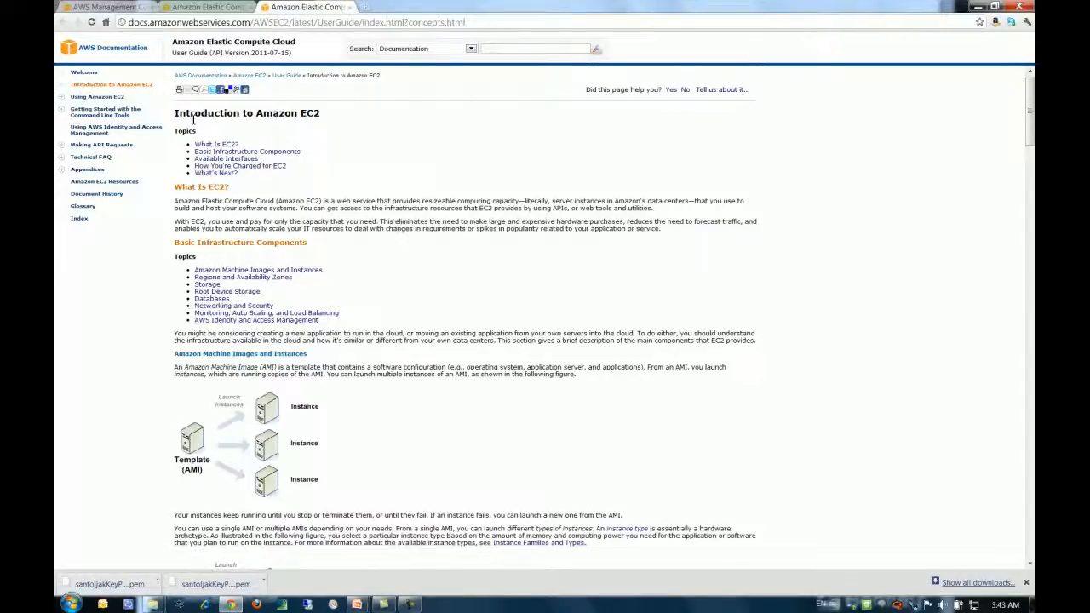
scroll(349, 150, down, 5)
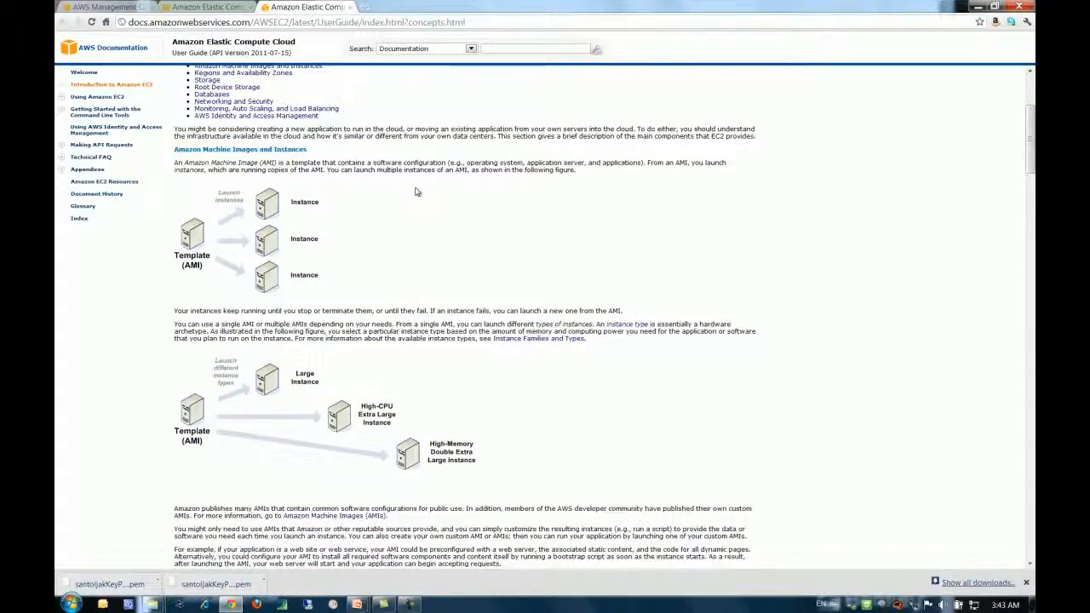
scroll(412, 187, down, 5)
scroll(416, 194, down, 5)
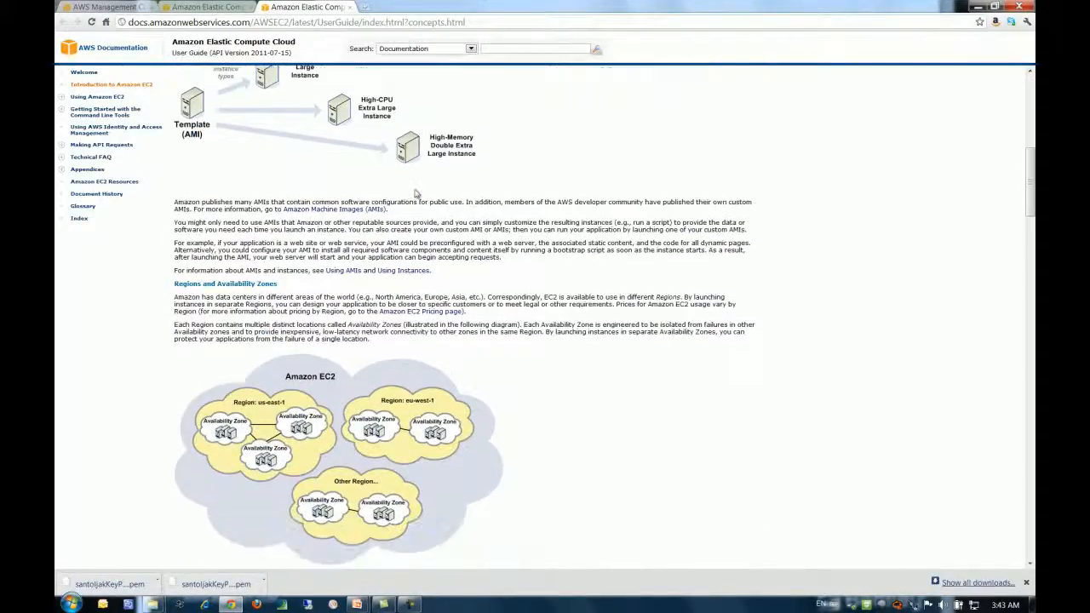
key(ctrl+1)
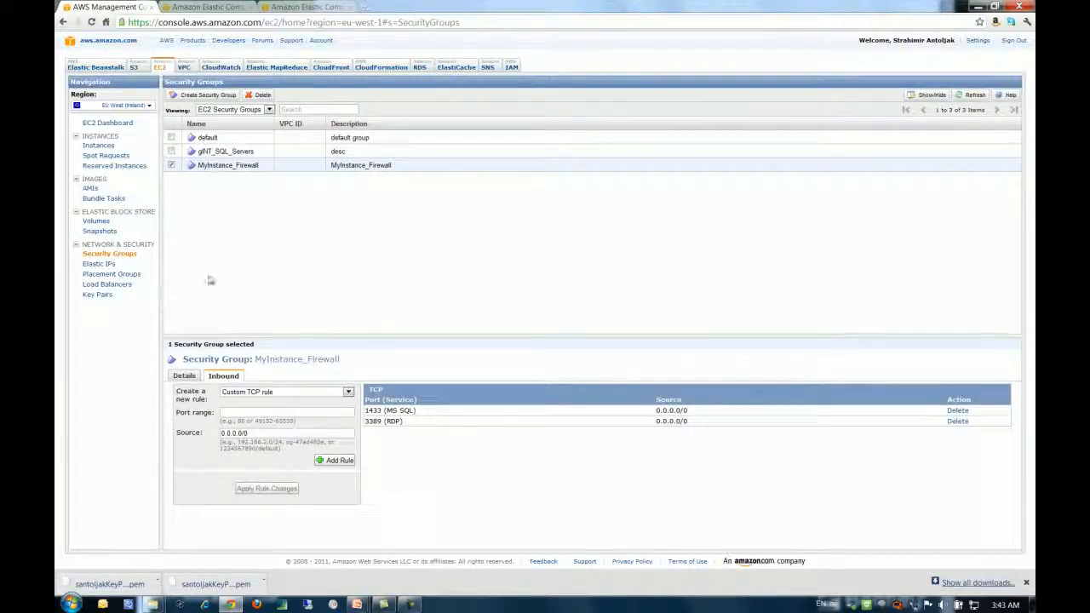
- From the EC2 Dashboard, open the Request Instances Wizard at its Choose an AMI step
click(113, 124)
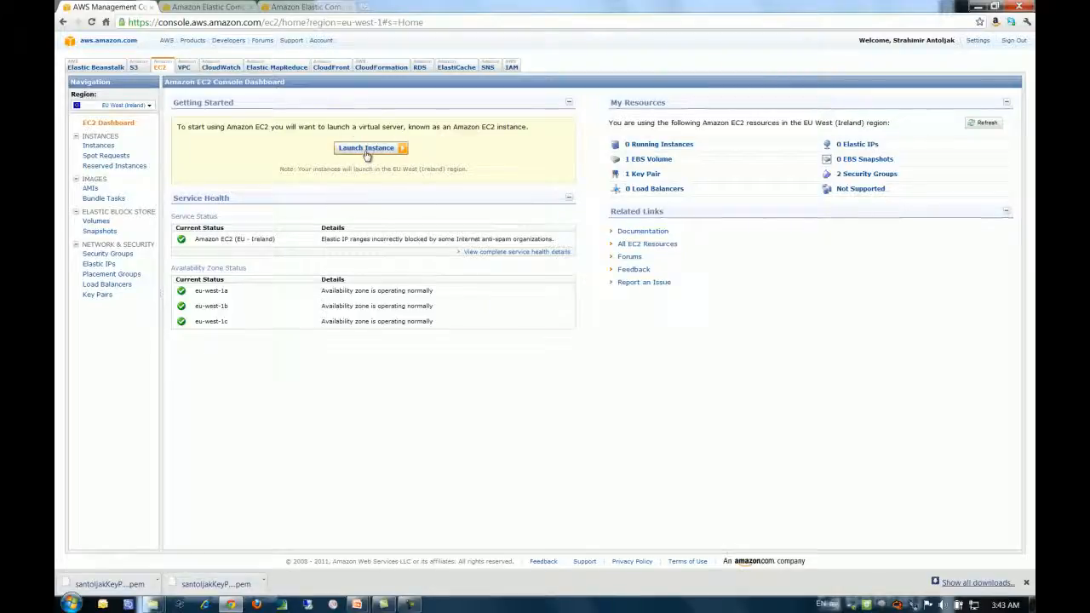
click(366, 150)
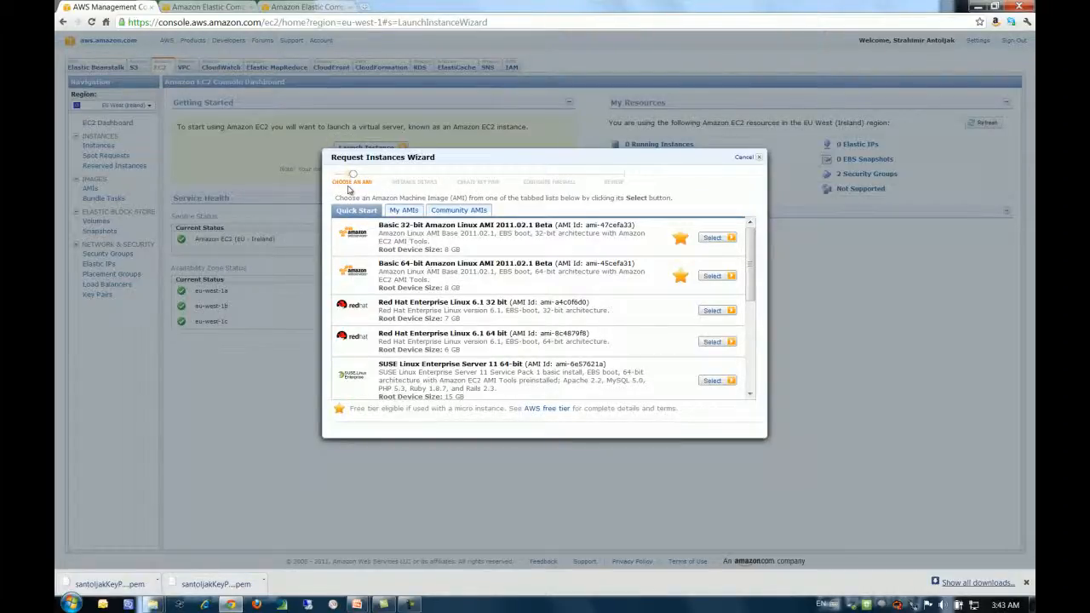
- Pick the Microsoft Windows Server 2008 R2 with SQL Server Standard AMI from Quick Start
scroll(440, 375, down, 5)
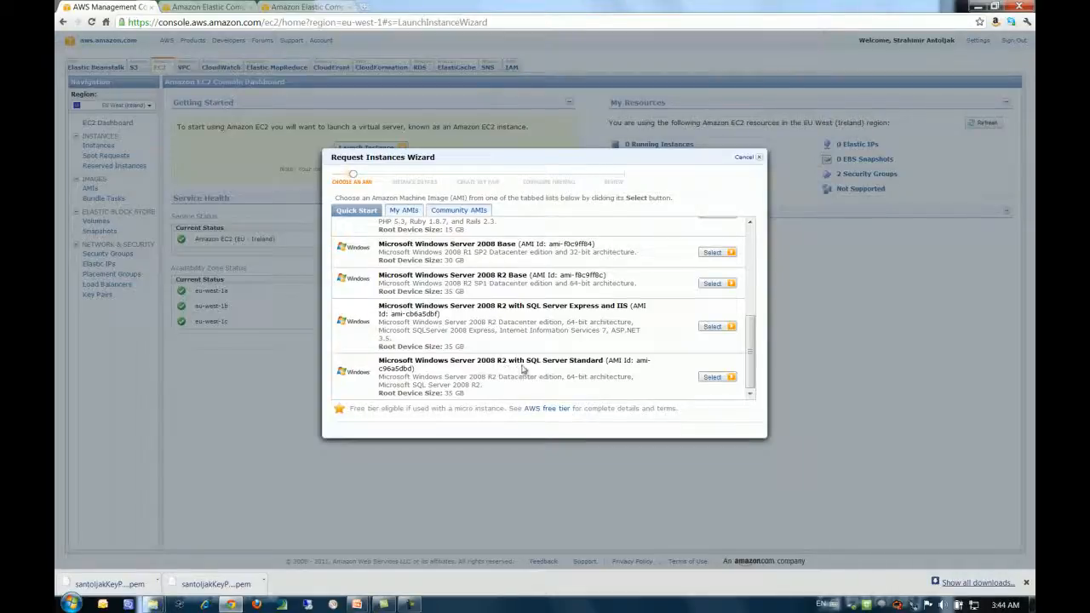
click(719, 382)
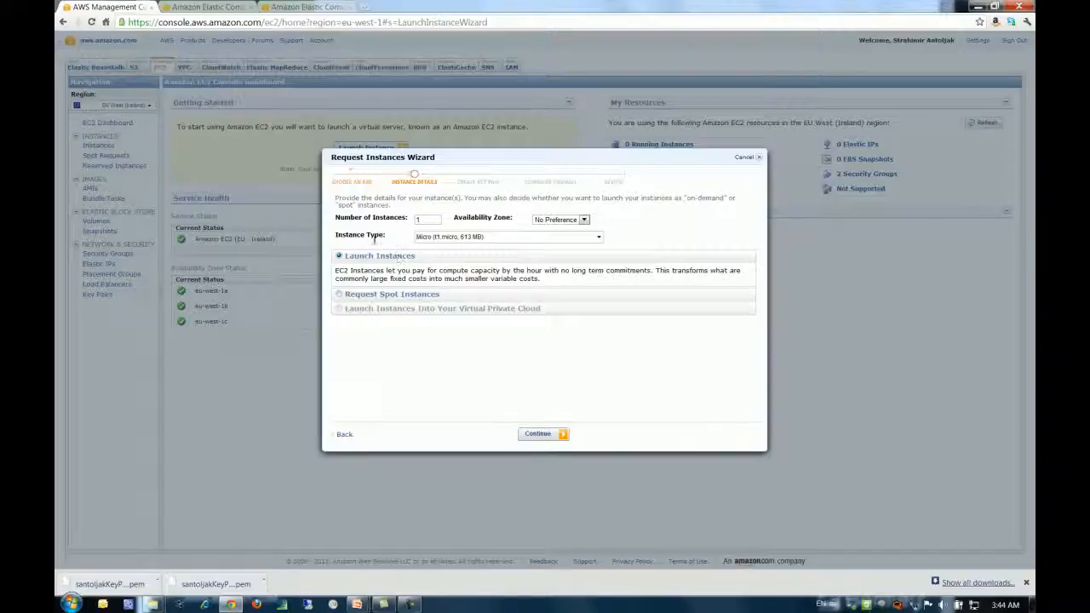
- Choose the Large (m1.large) instance type and accept the default advanced options and tags
click(469, 237)
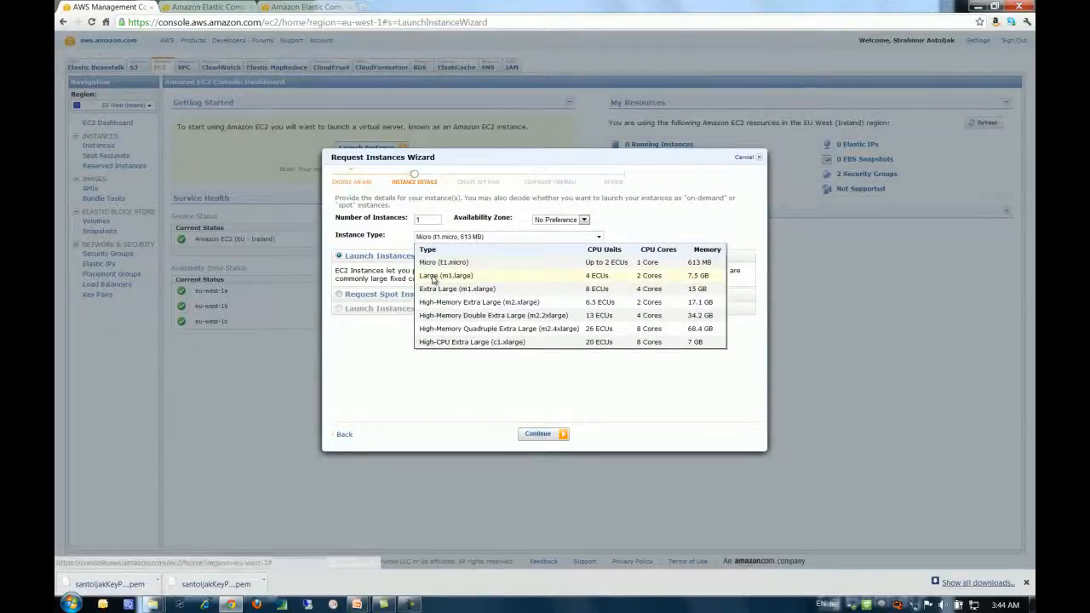
click(431, 278)
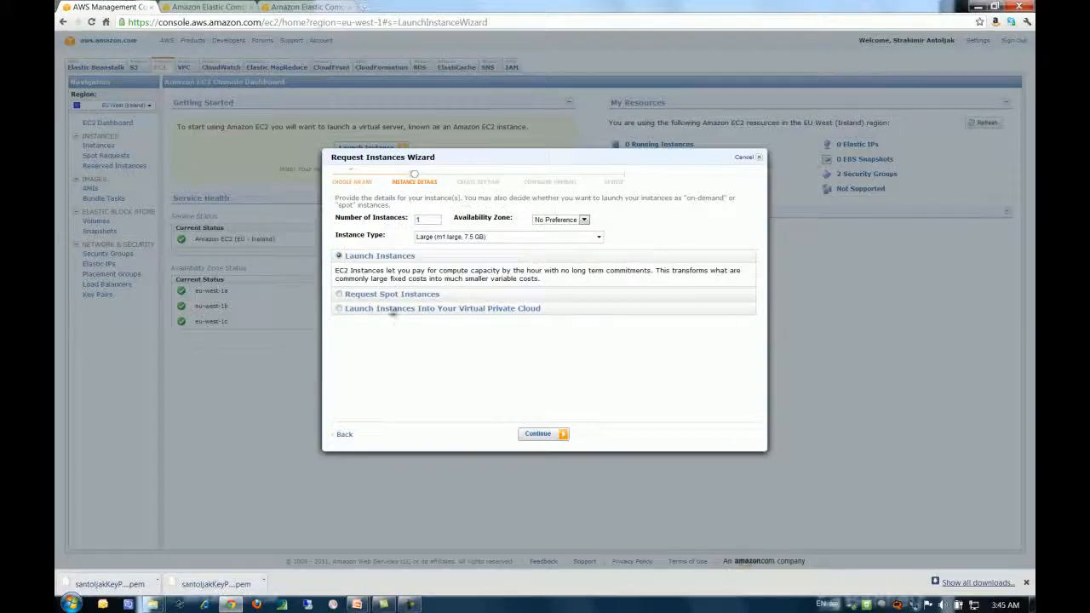
click(537, 436)
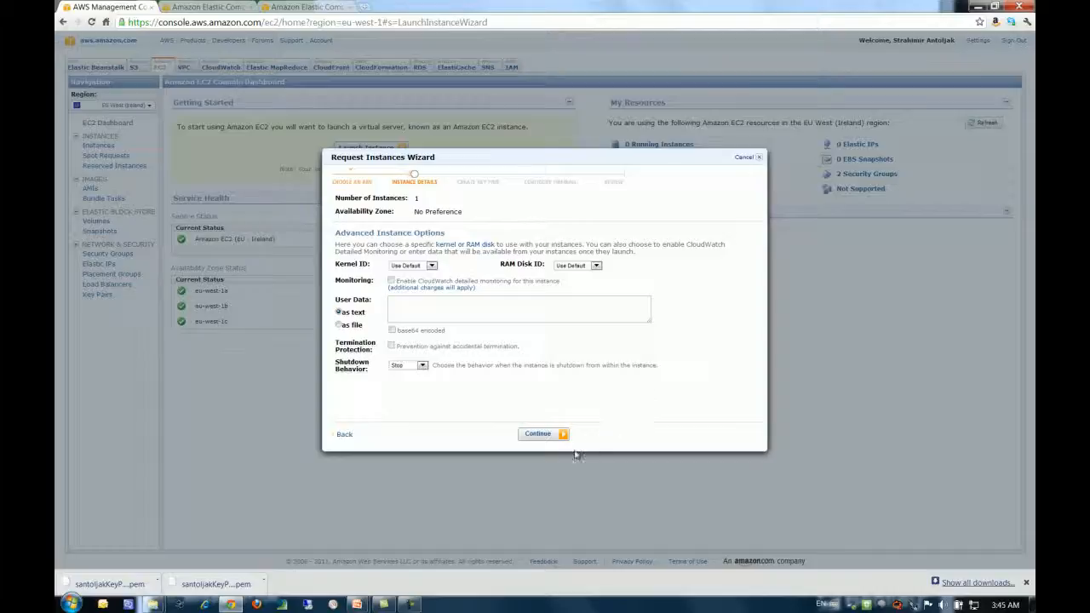
click(539, 436)
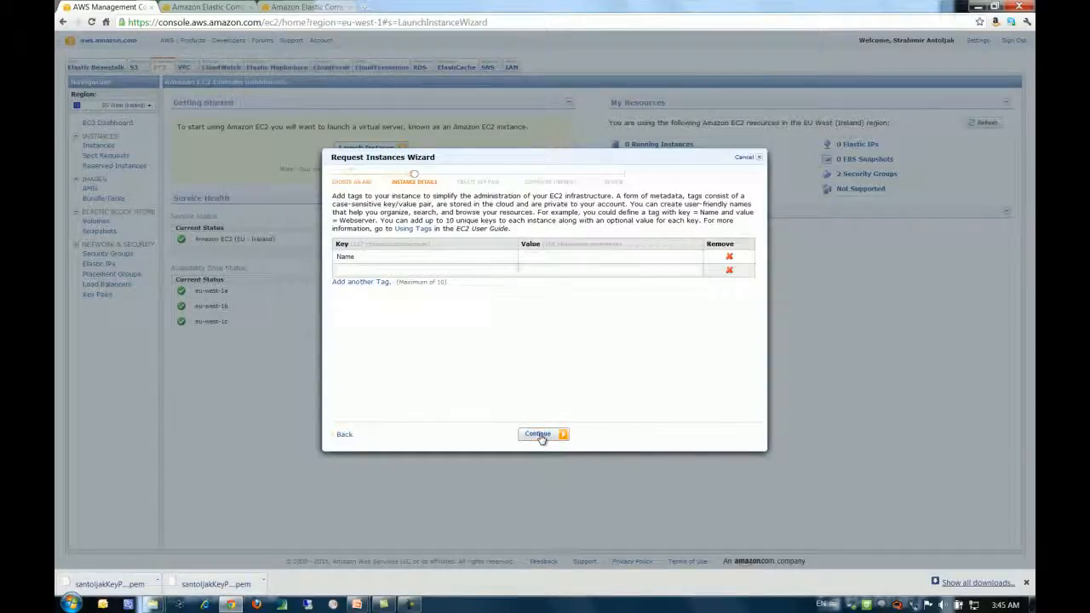
click(540, 436)
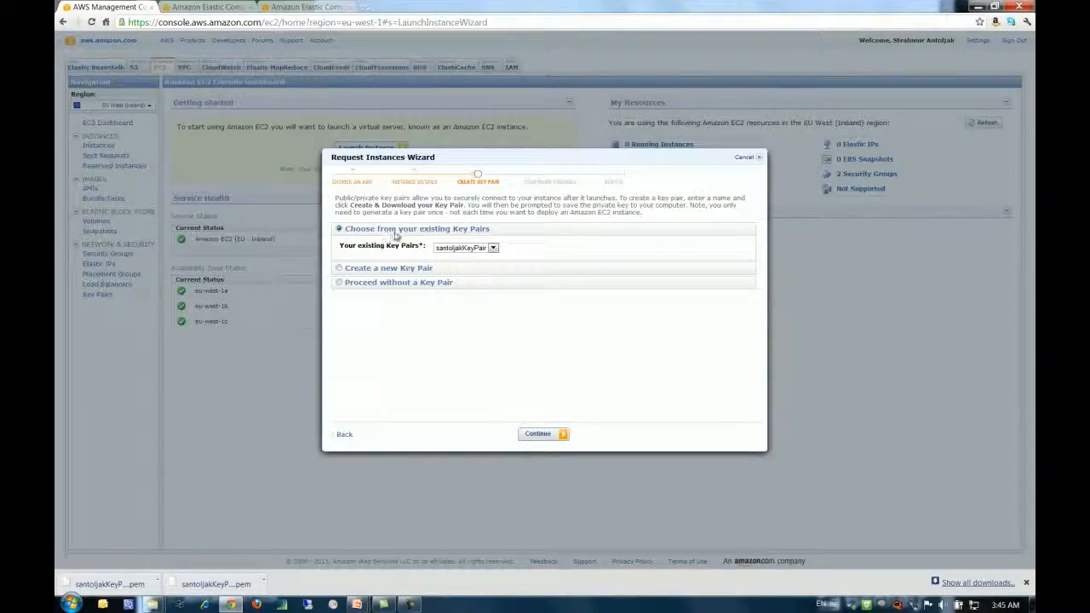
- Keep the existing key pair and assign security group sg-be6475ca MyInstance_Firewall
click(492, 248)
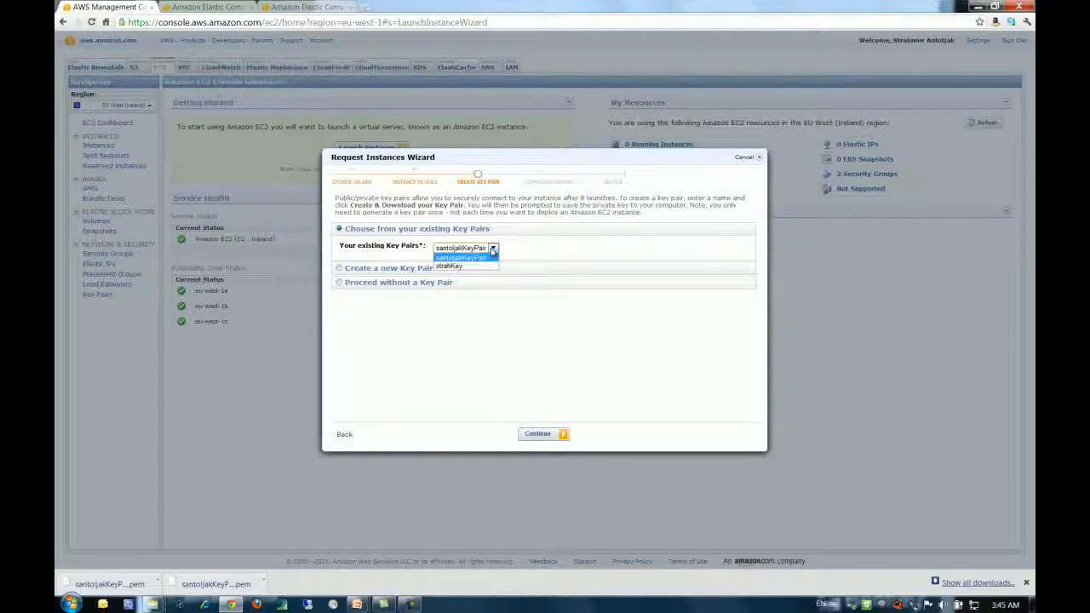
click(492, 257)
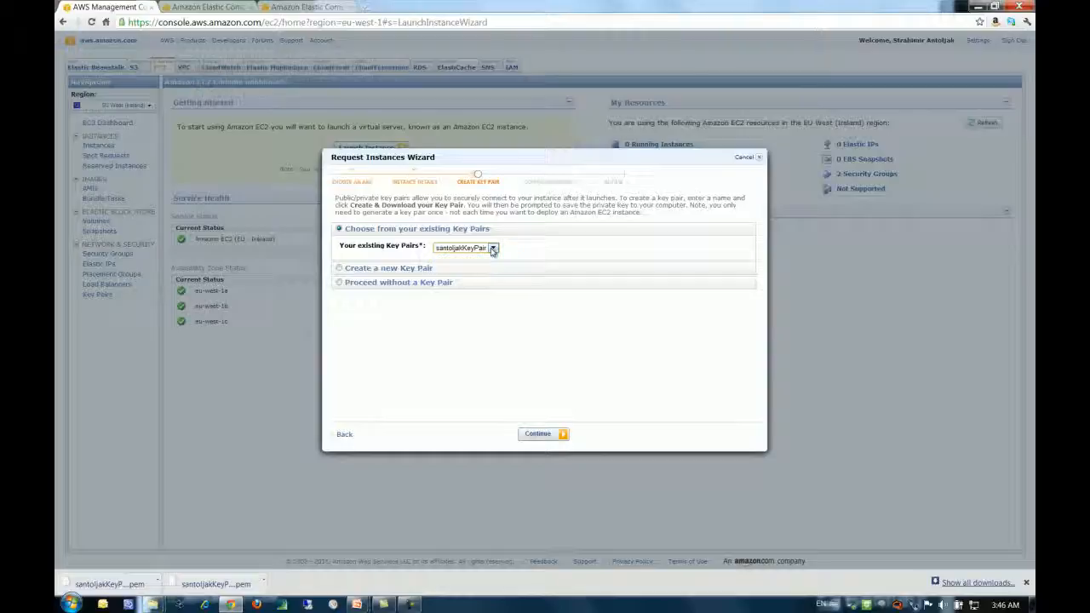
click(536, 433)
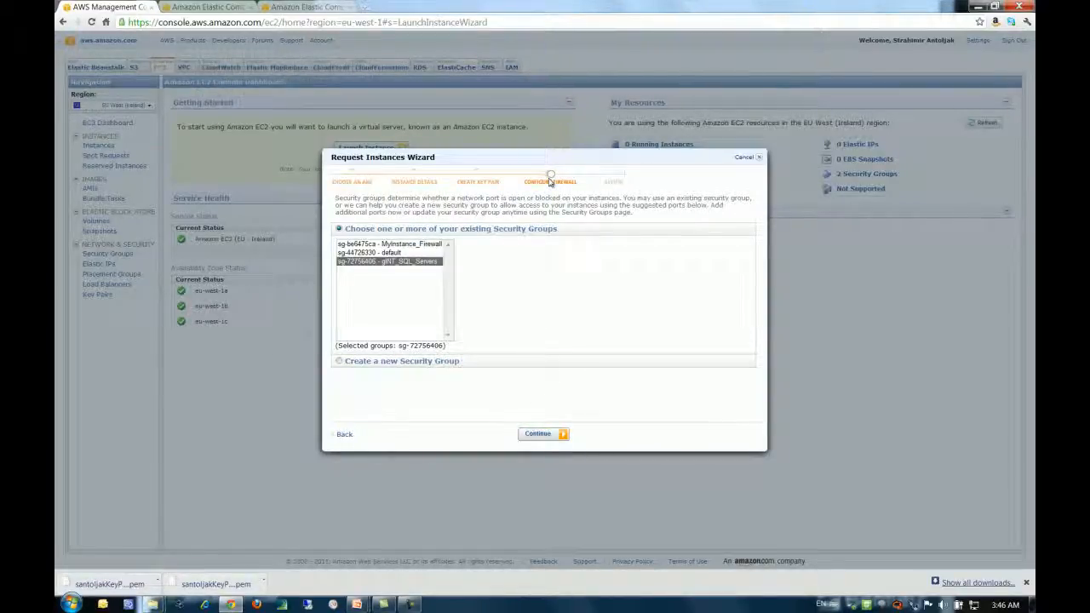
click(402, 244)
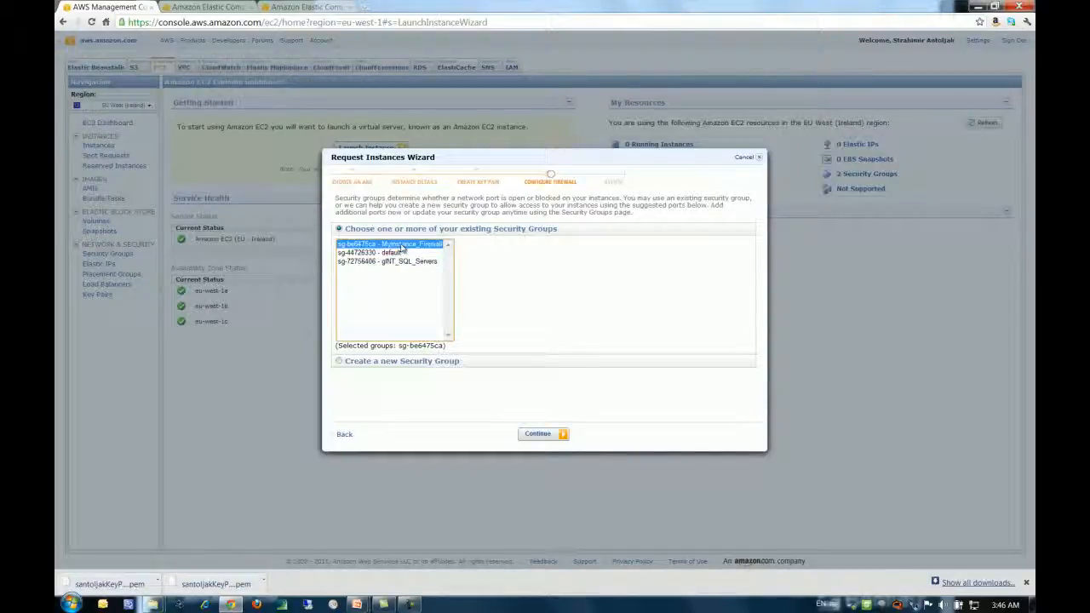
click(537, 434)
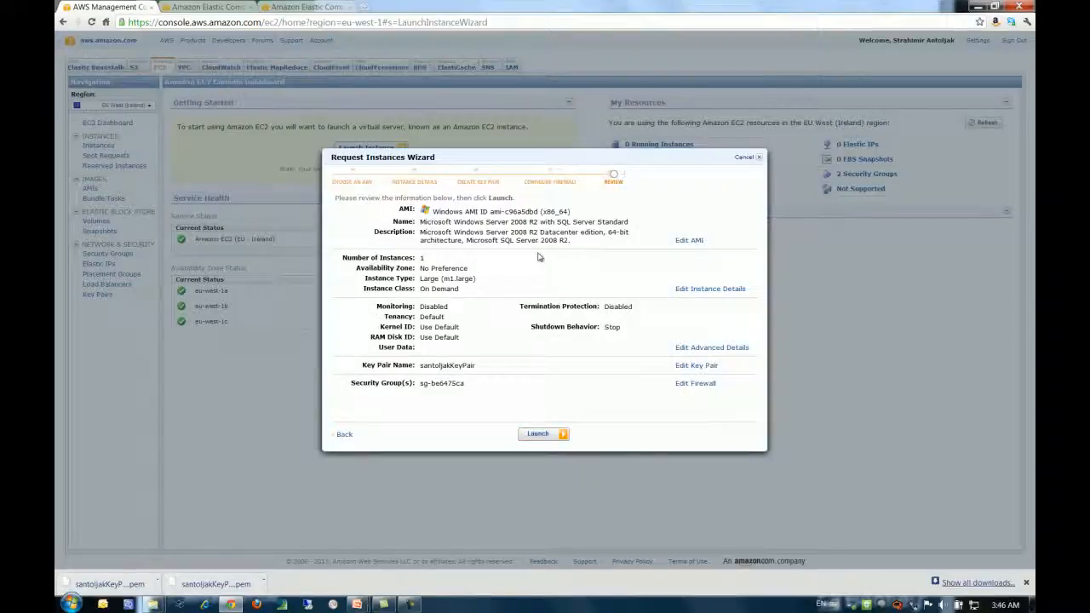
- Launch the reviewed instance and dismiss the launch confirmation
click(540, 434)
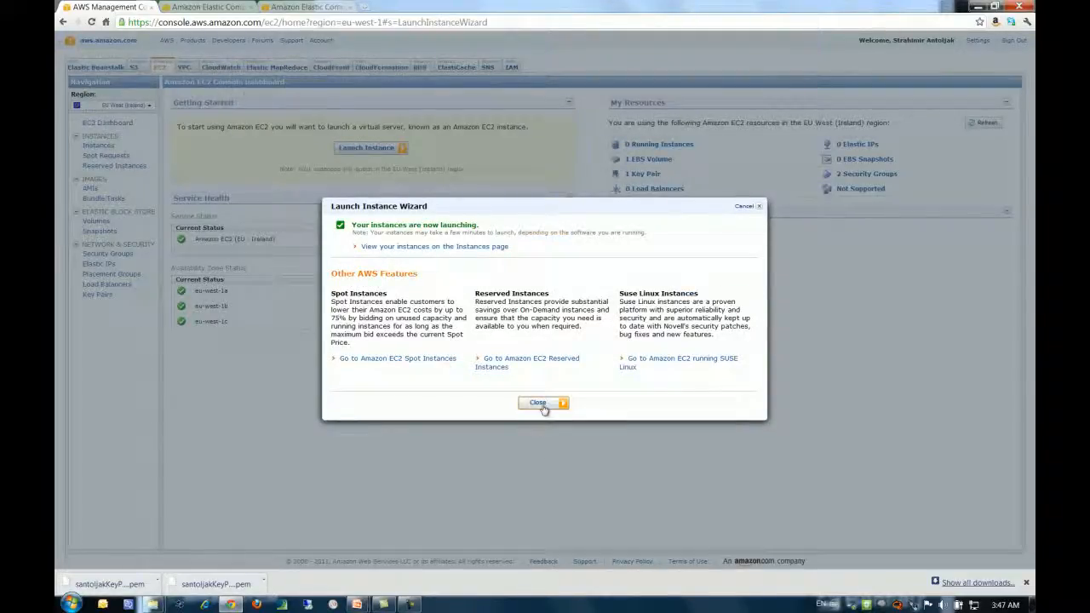
click(540, 404)
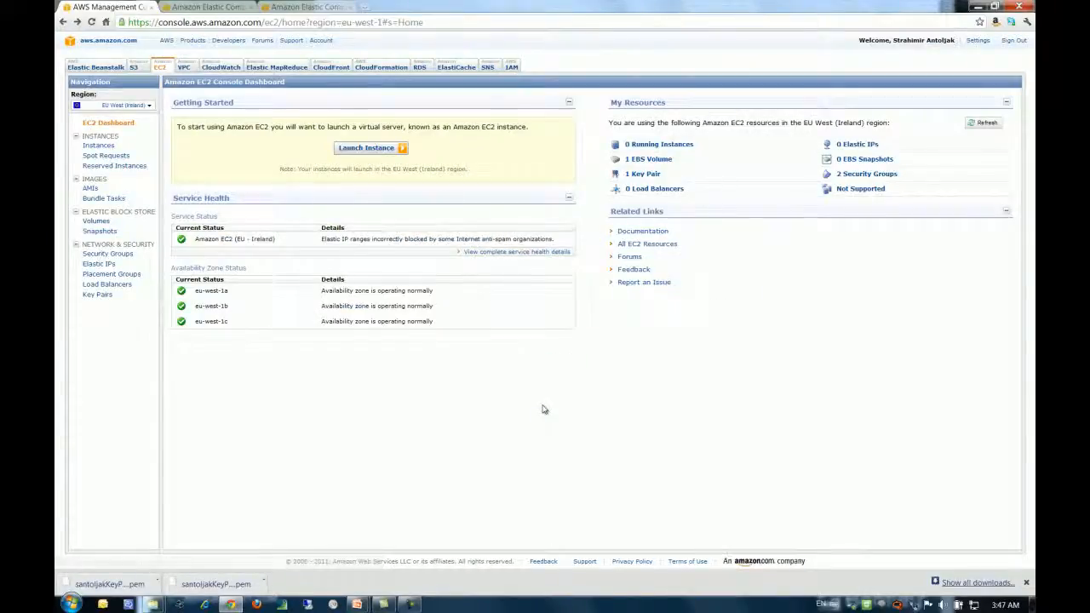
- In My Instances, widen the Security Groups and Key Pair columns, then Connect to the running instance
click(108, 148)
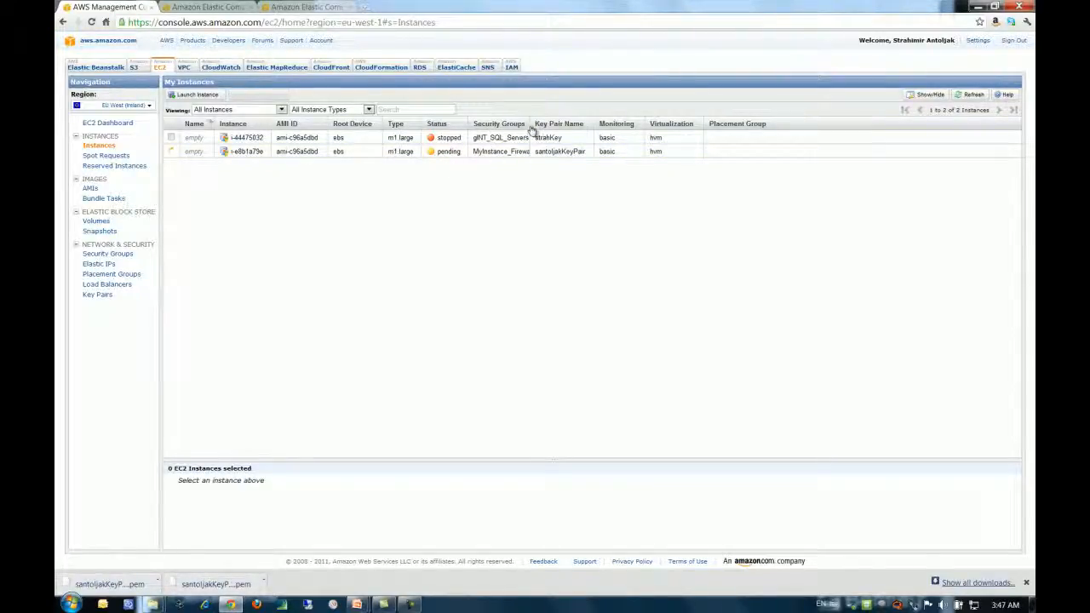
drag(530, 125, 545, 125)
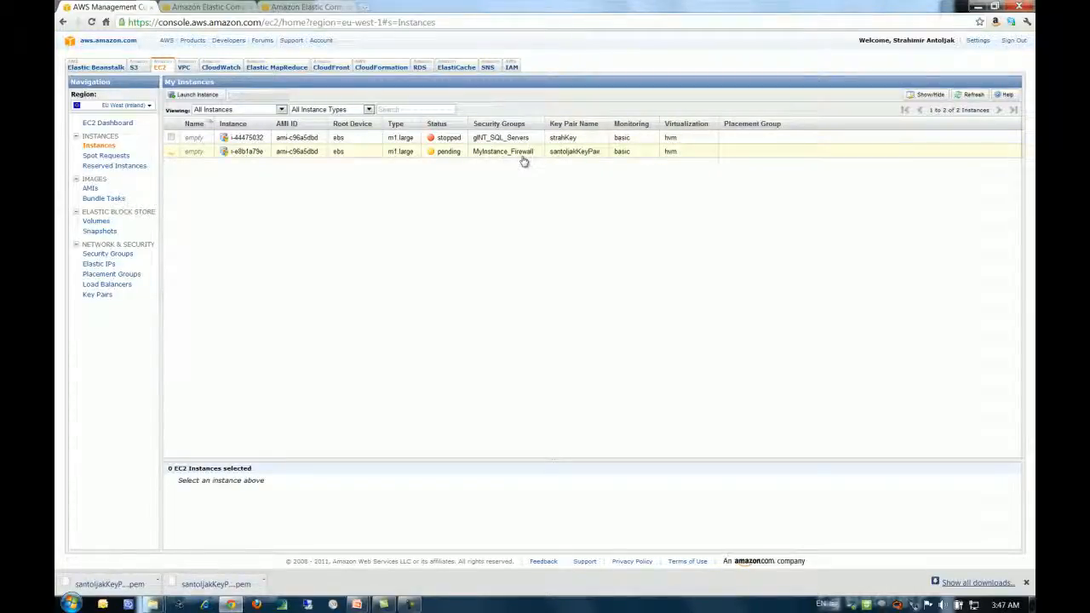
drag(610, 125, 614, 134)
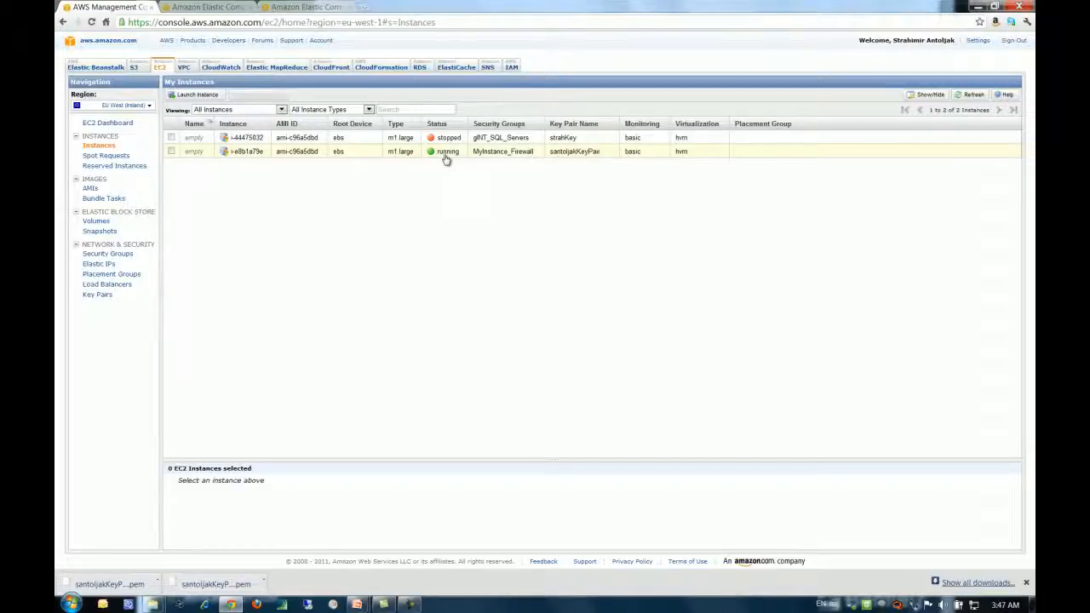
click(444, 155)
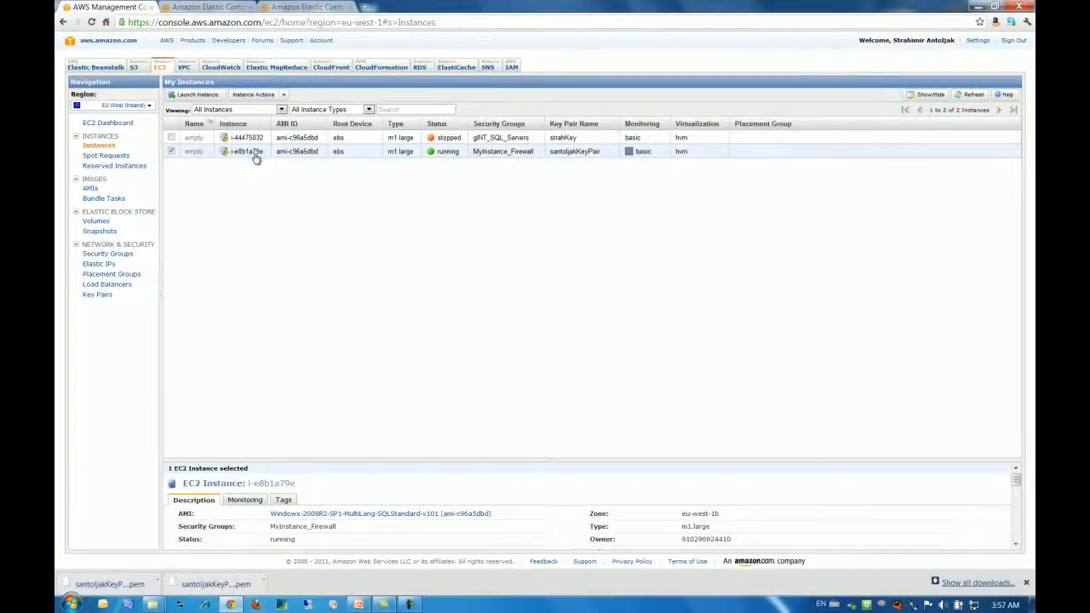
right_click(255, 155)
click(471, 172)
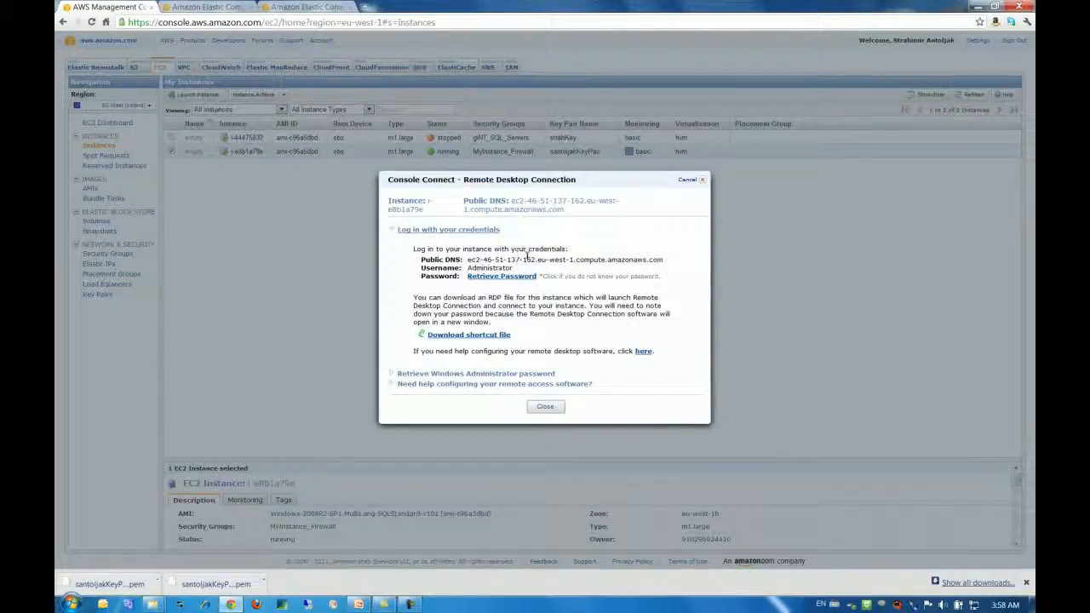
- Request the Administrator password, get the 'Not available yet' notice, and close the window
click(498, 277)
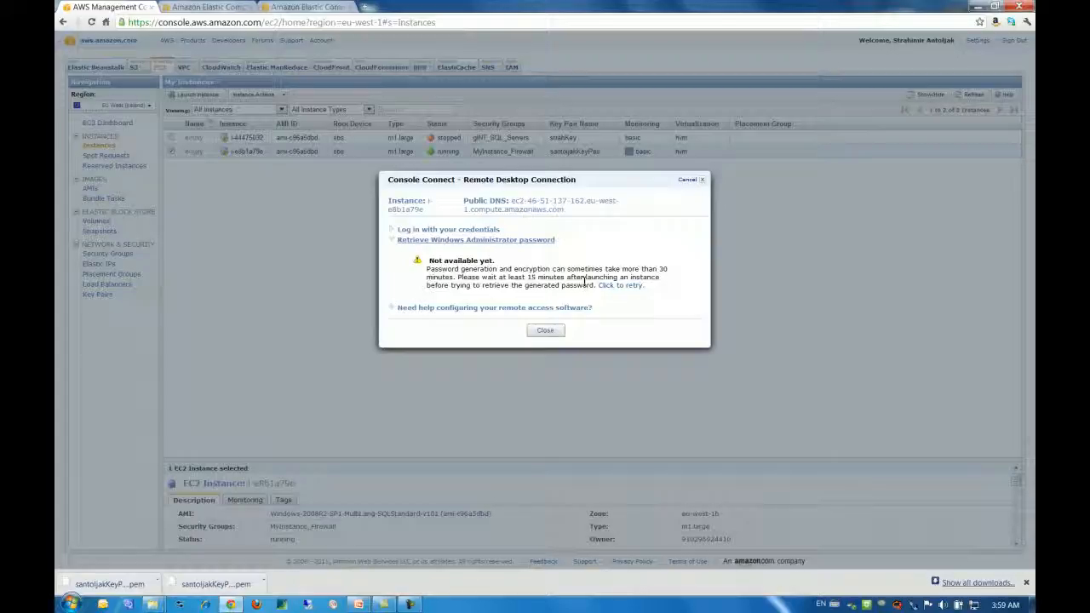
click(545, 332)
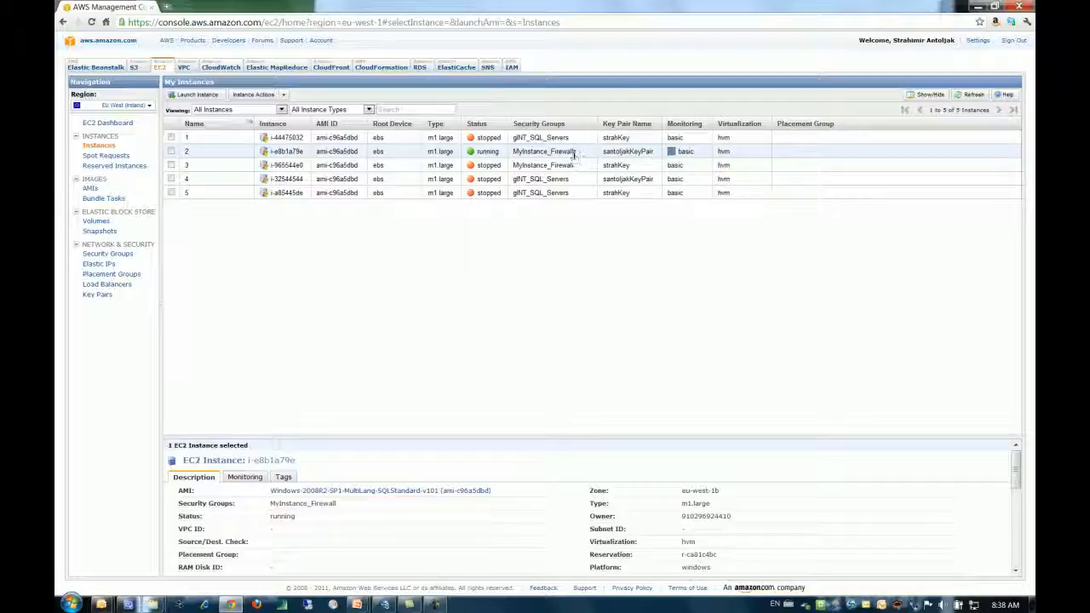
- Bring up the Instance Actions menu on the running instance and dismiss it
right_click(574, 155)
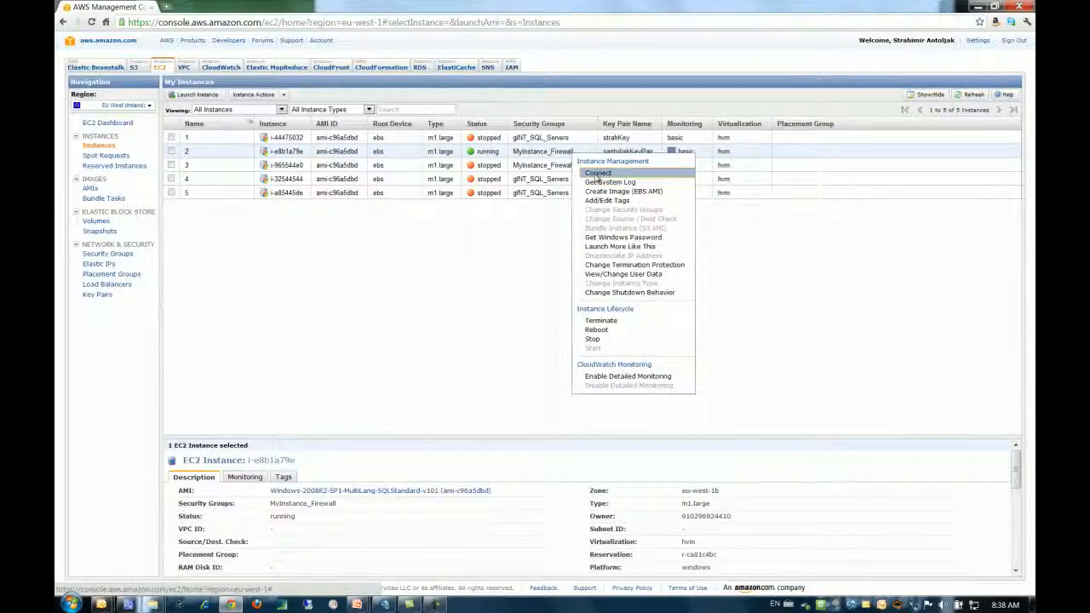
click(552, 225)
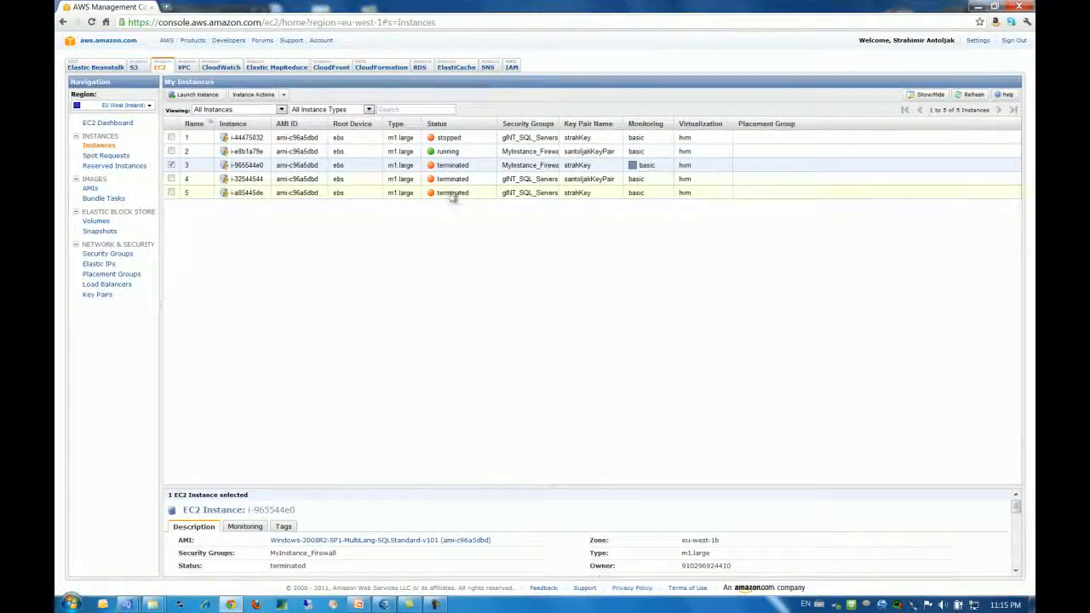
- Select terminated instance 3, then dismiss the actions menu as the terminated rows clear
click(441, 164)
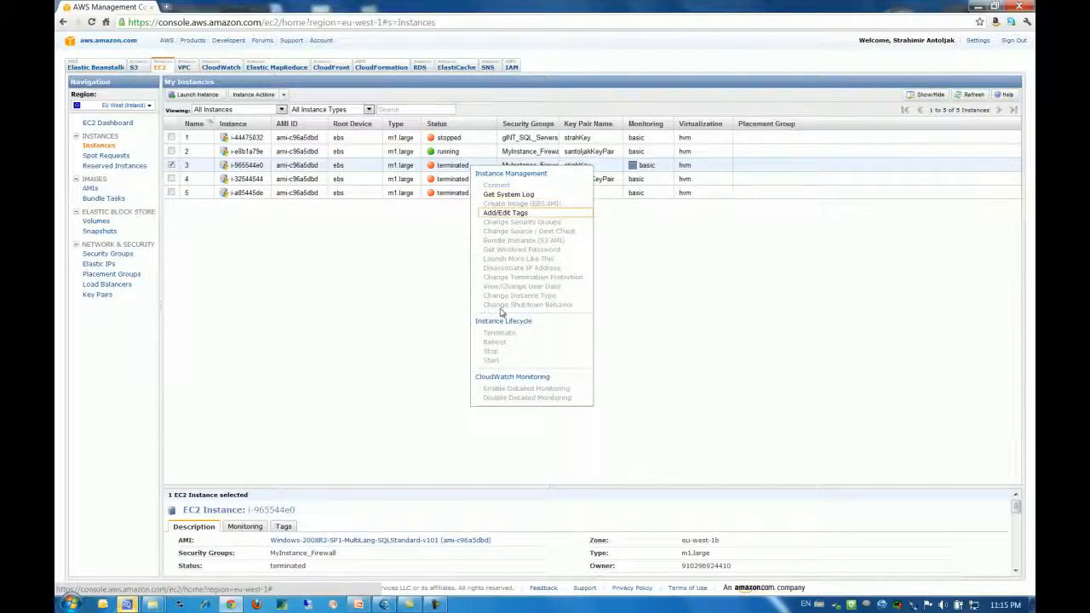
key(ctrl)
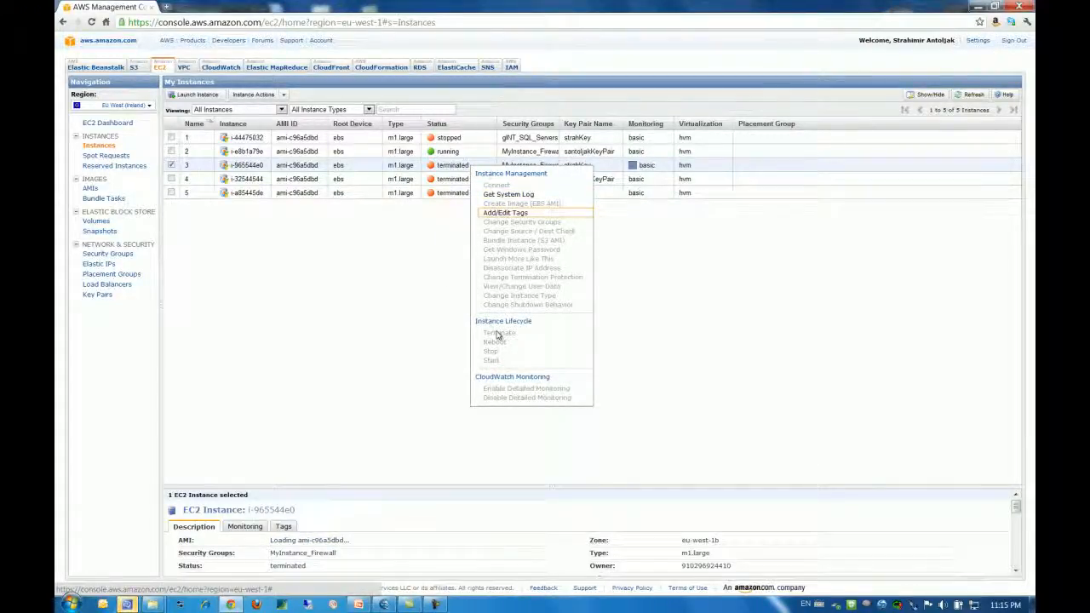
key(ctrl)
click(443, 323)
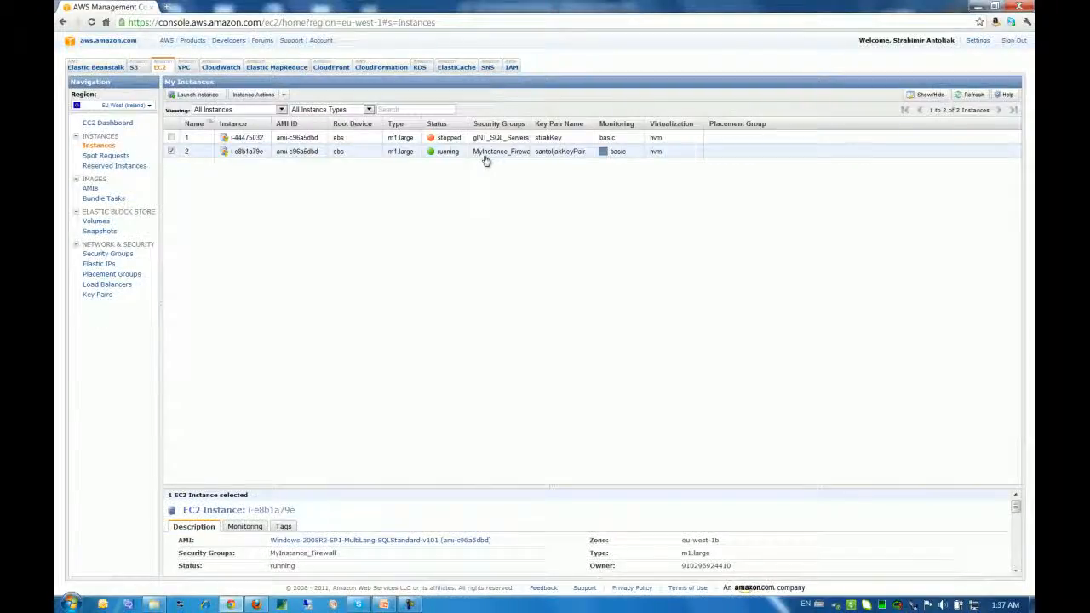
- Open Connect for running instance 2 and bring up its Retrieve Password form
click(486, 155)
right_click(484, 156)
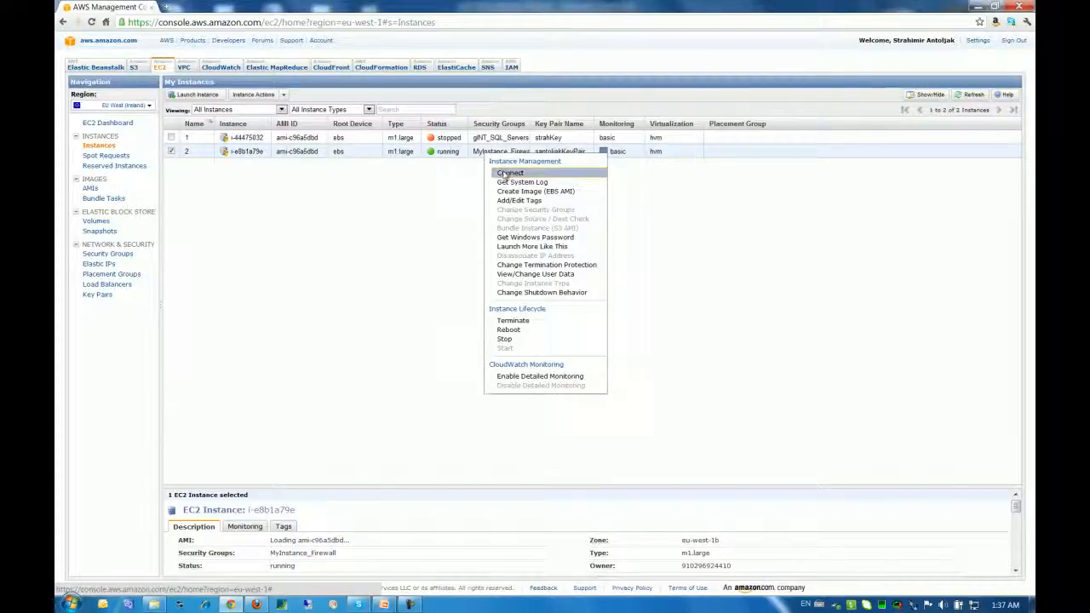
click(504, 175)
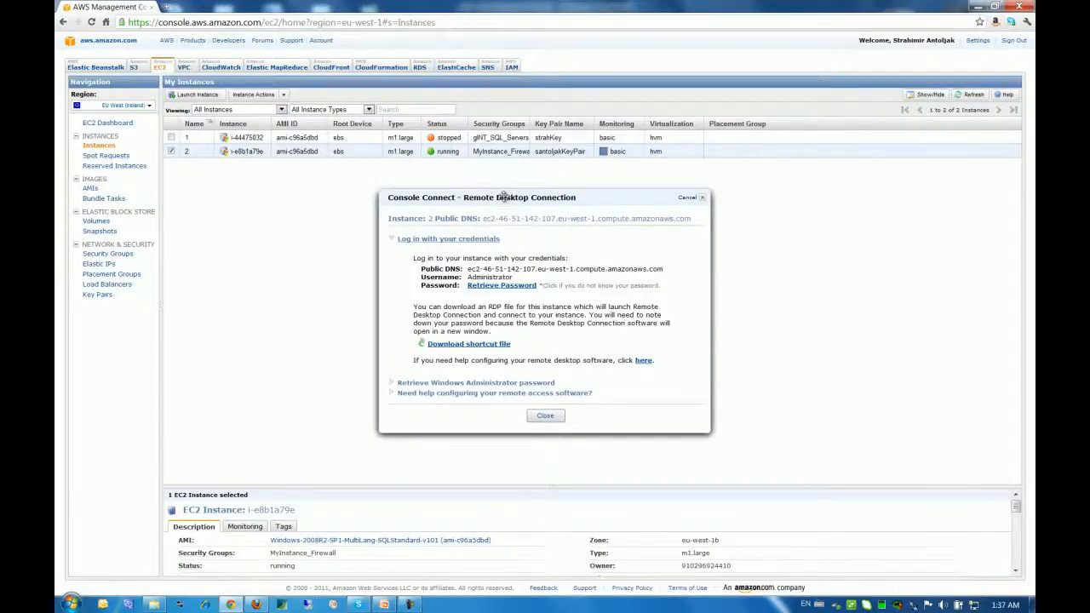
drag(502, 196, 511, 190)
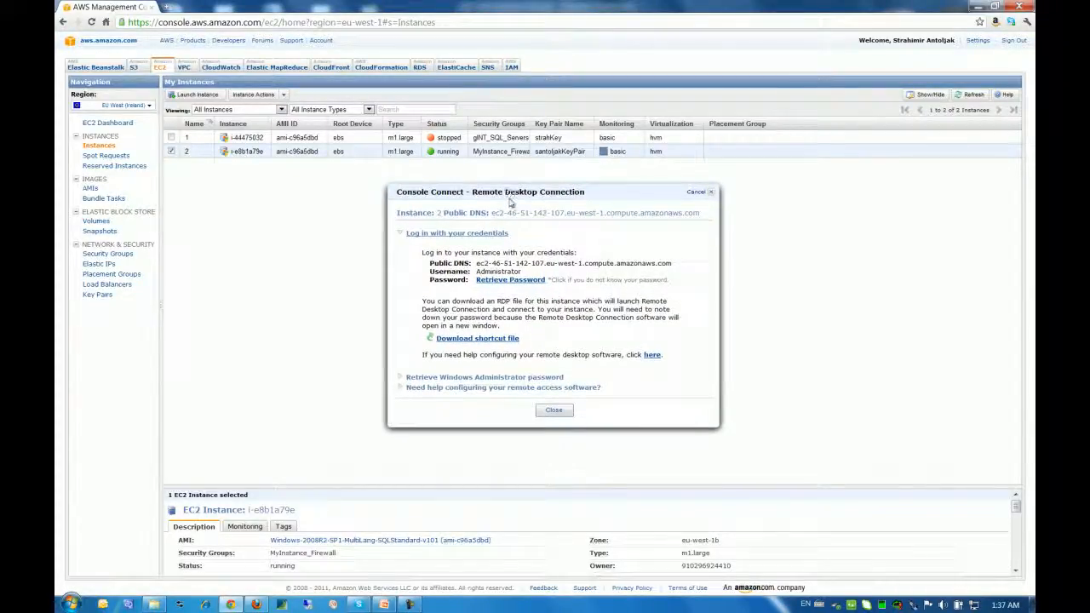
click(509, 280)
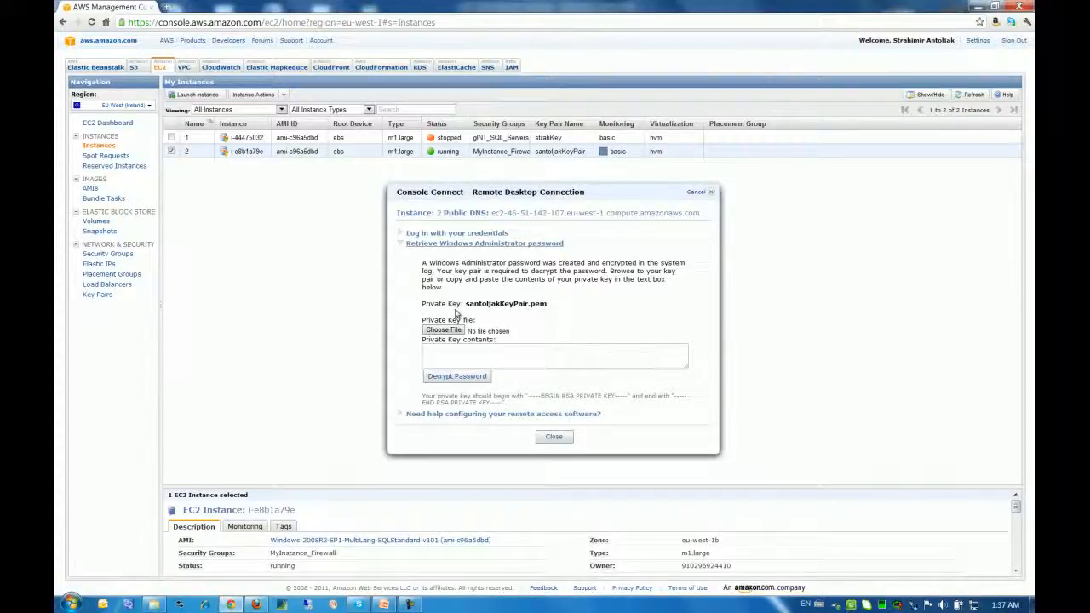
- Decrypt instance 2's Administrator password using the santoljakKeyPair.pem private key
click(449, 333)
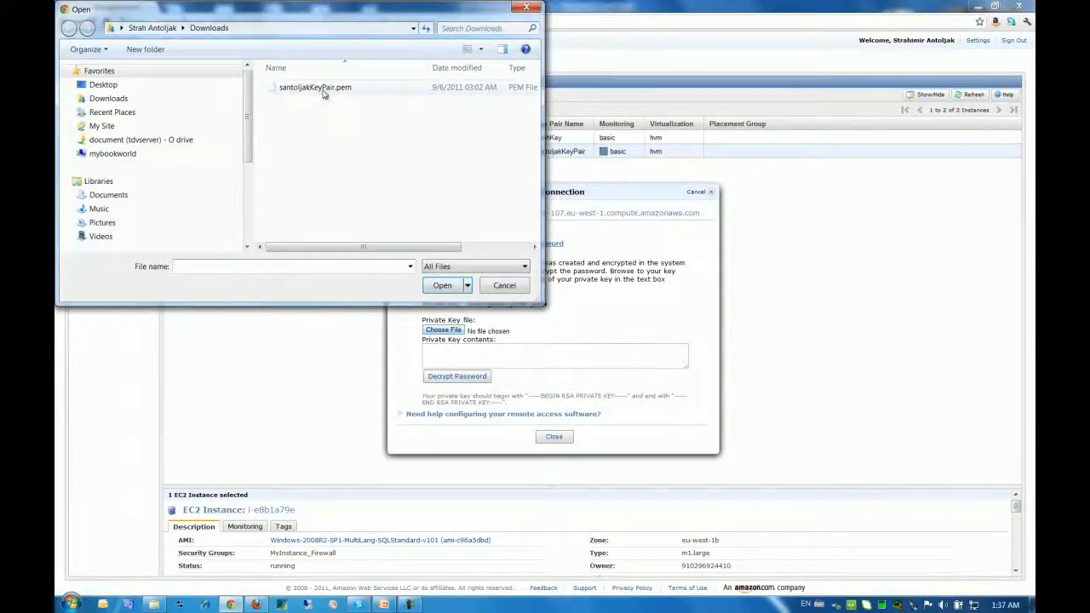
click(320, 89)
click(436, 285)
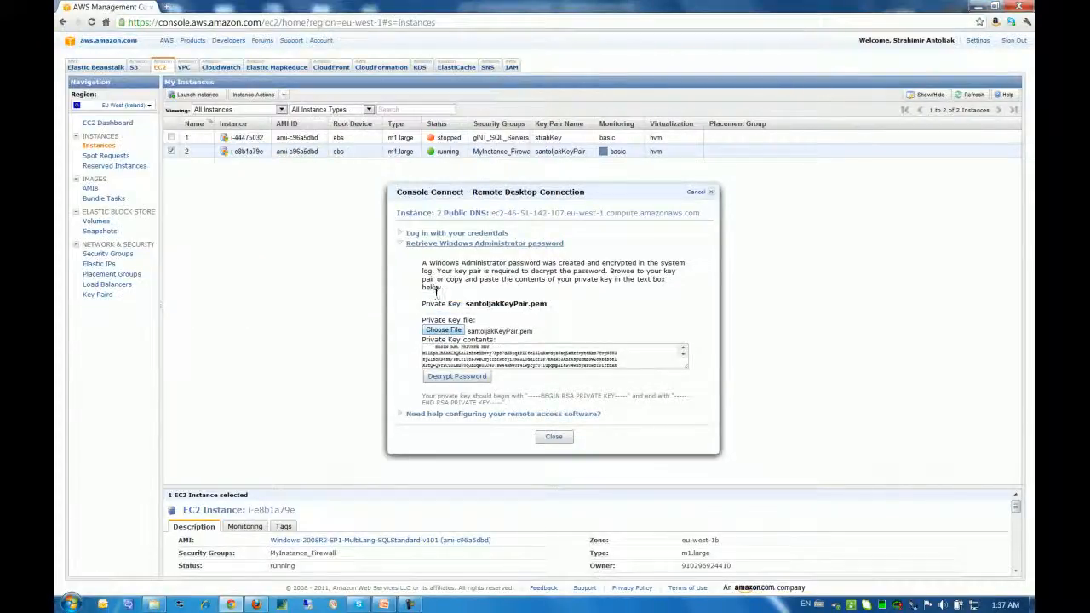
click(443, 384)
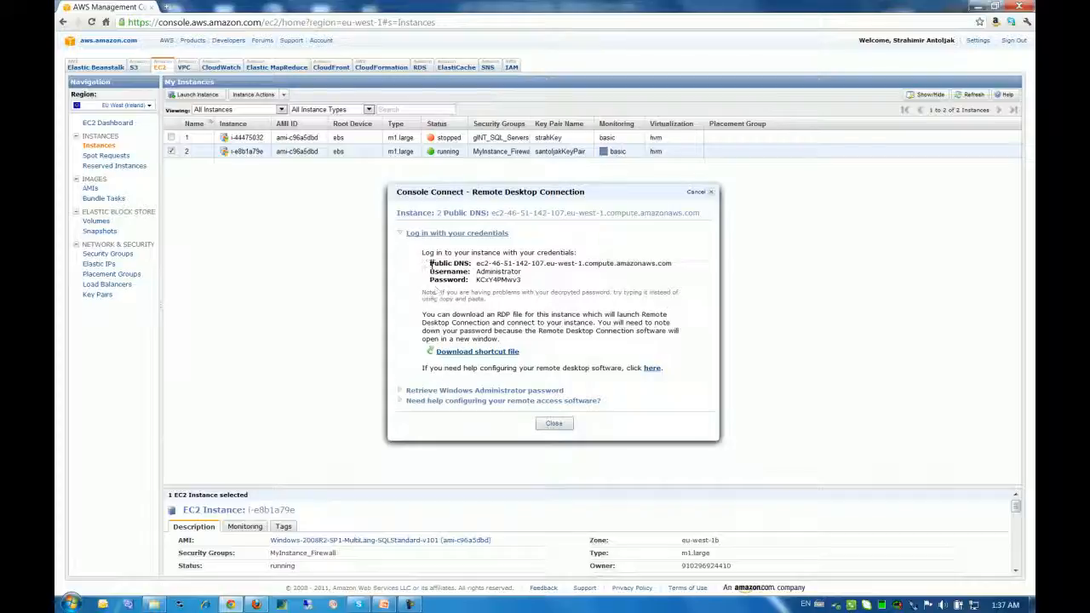
- Copy the DNS, username and password lines to the clipboard
drag(430, 265, 522, 281)
right_click(521, 281)
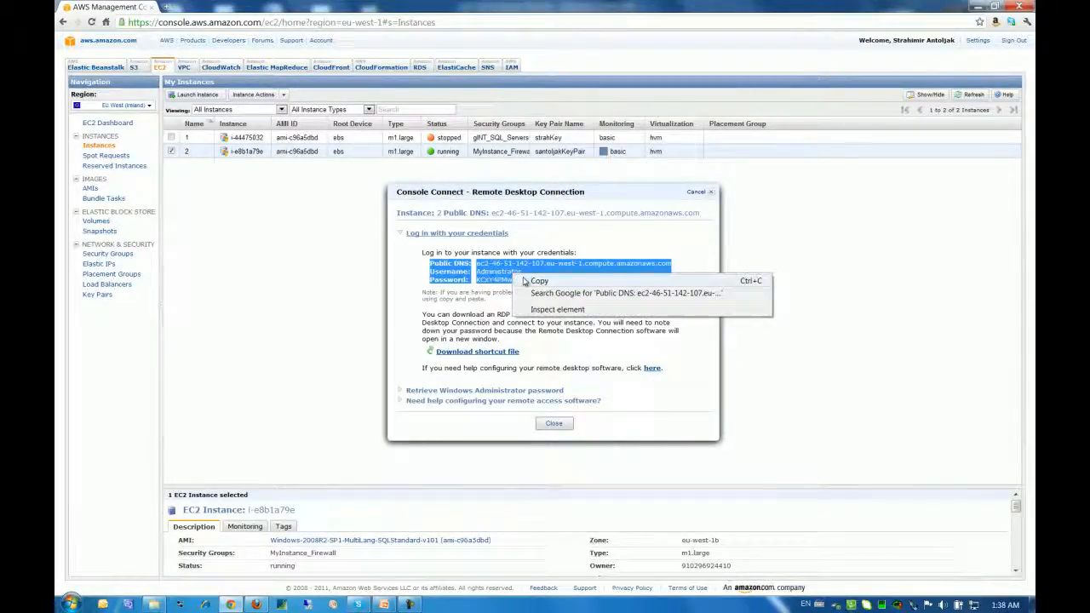
click(532, 281)
- Create Login.txt in Downloads holding the pasted instance DNS, username and password, and save it
click(154, 603)
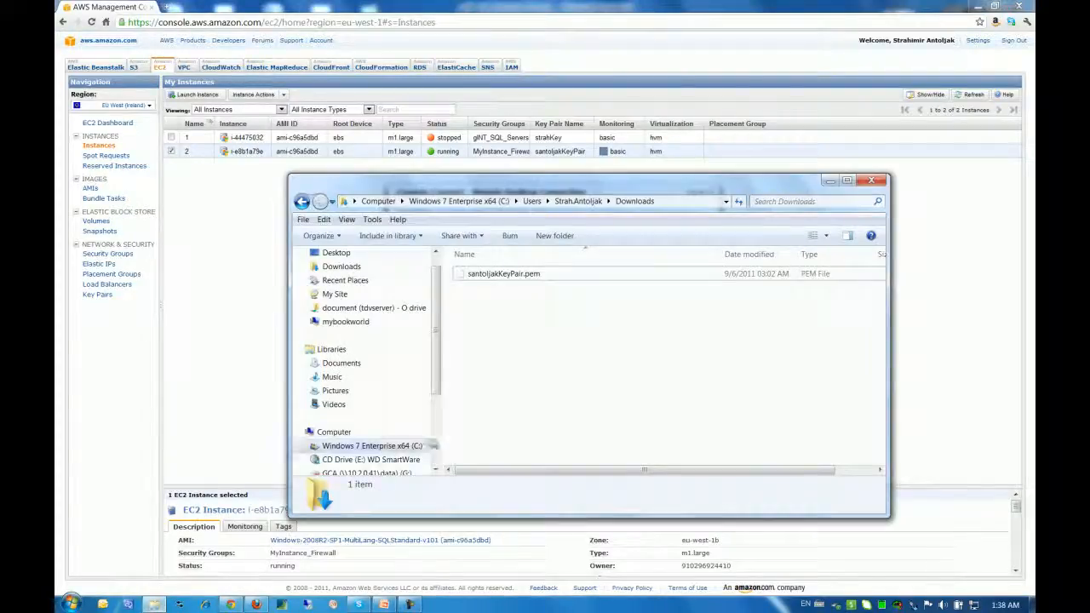
right_click(487, 370)
mouse_move(521, 500)
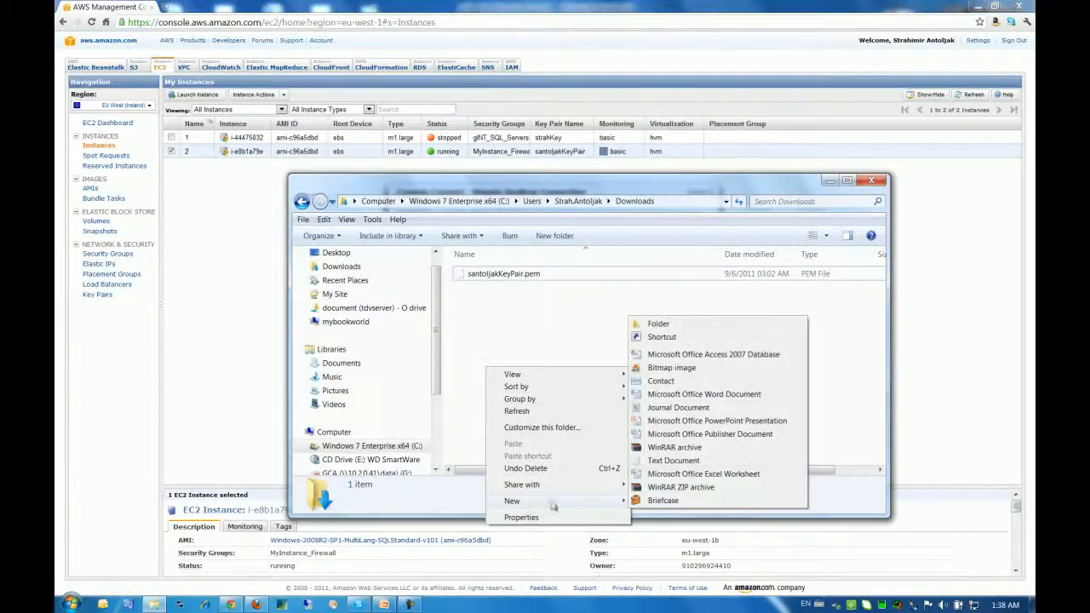
click(671, 461)
text(Login.txt)
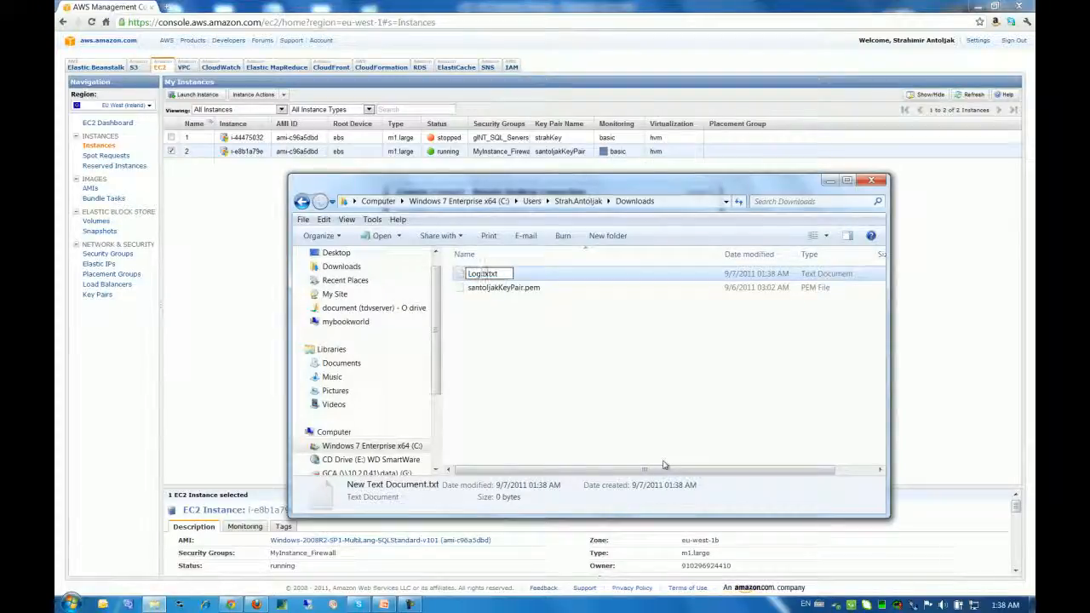
key(Return)
key(Return)
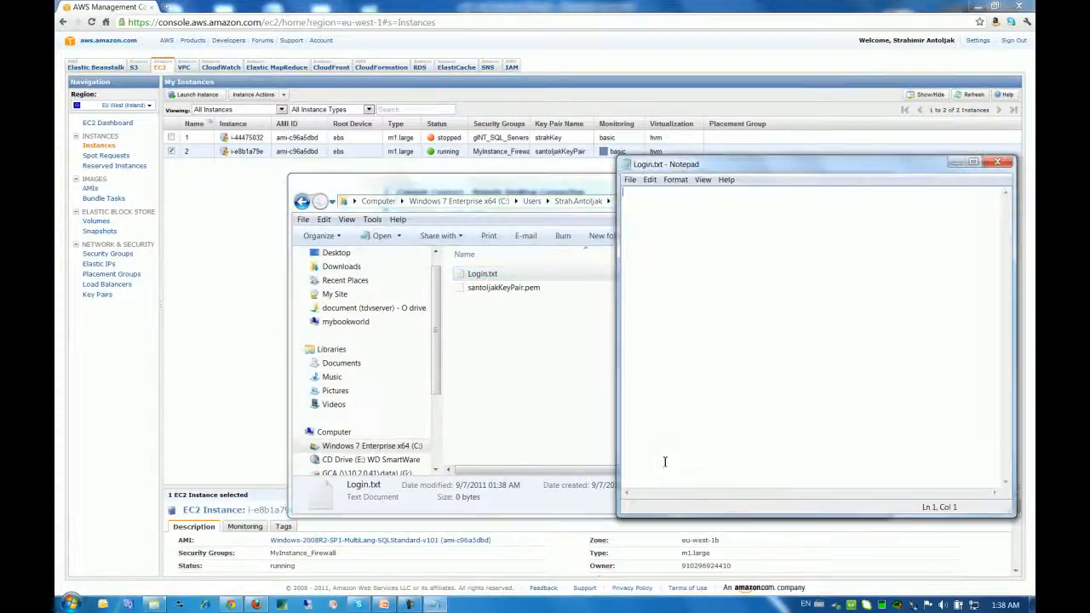
key(ctrl+v)
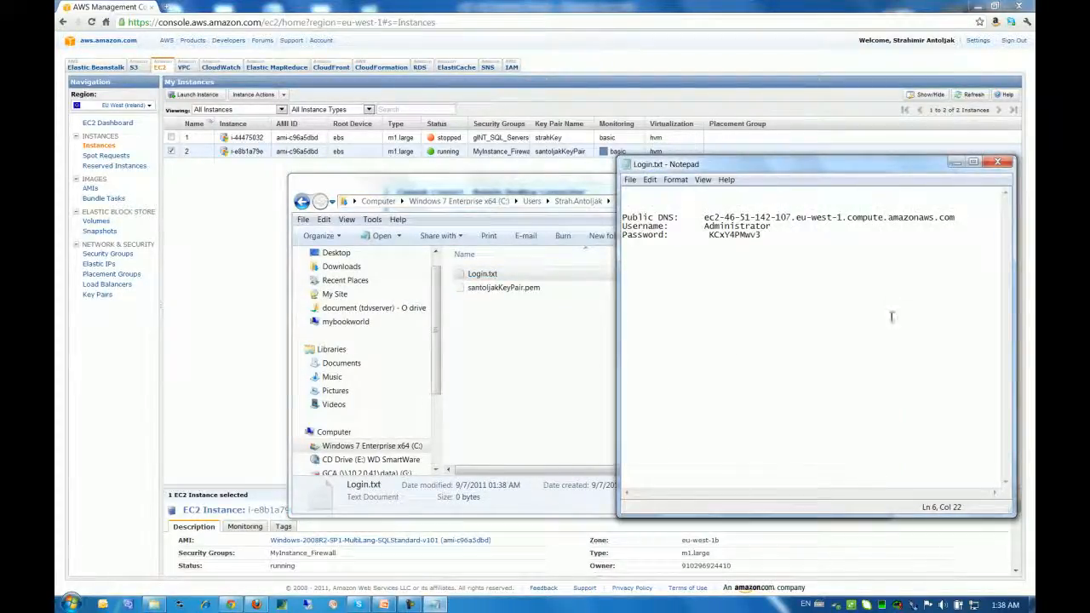
click(996, 162)
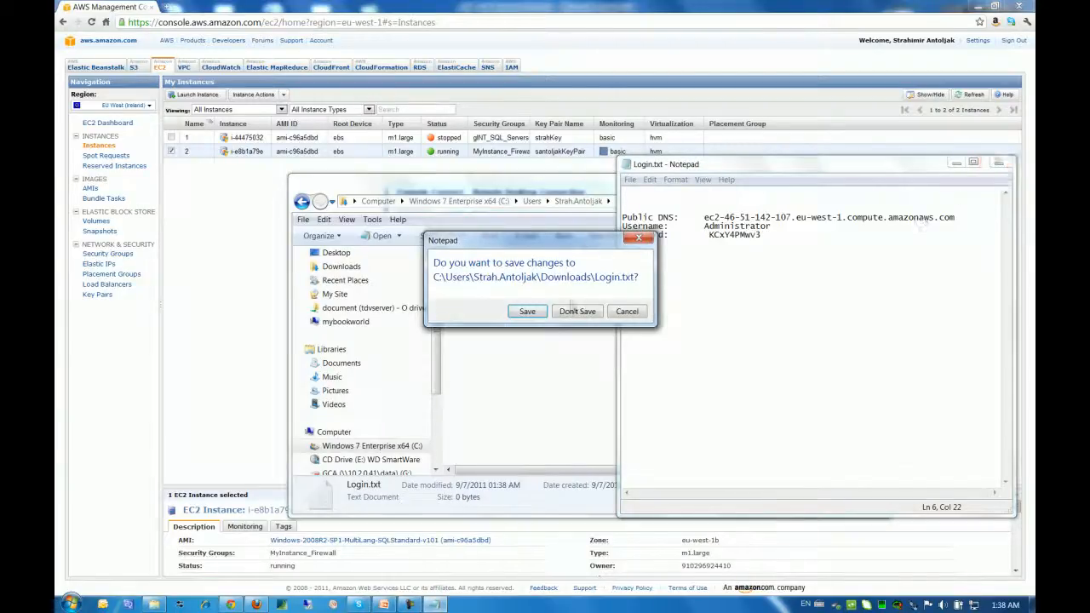
click(527, 312)
- Download the instance's remote desktop shortcut file from the console, dismissing the connection prompts
key(alt+Tab)
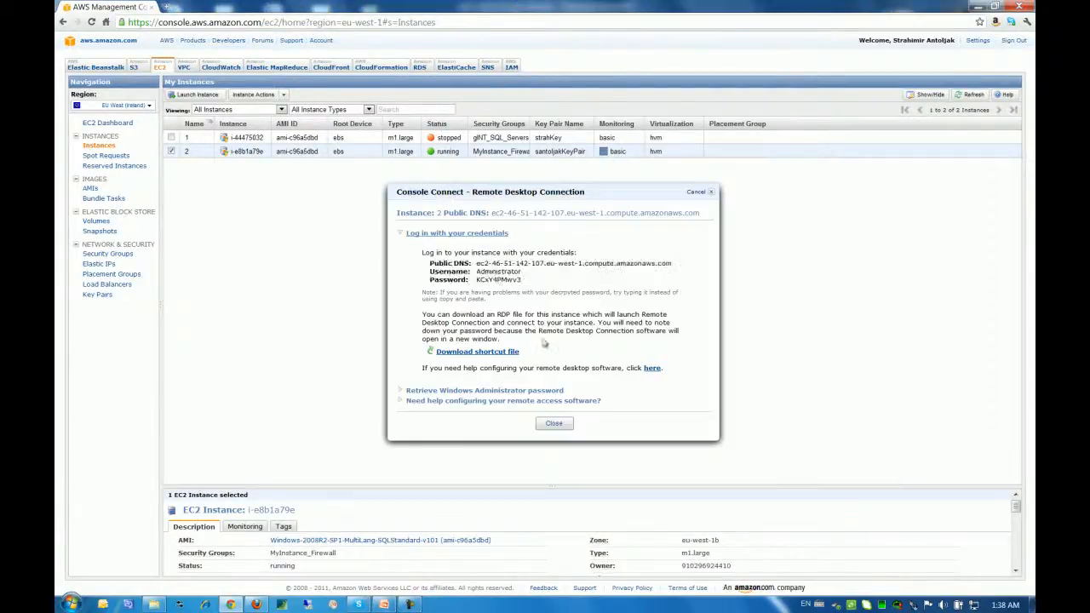
drag(424, 315, 504, 325)
click(554, 364)
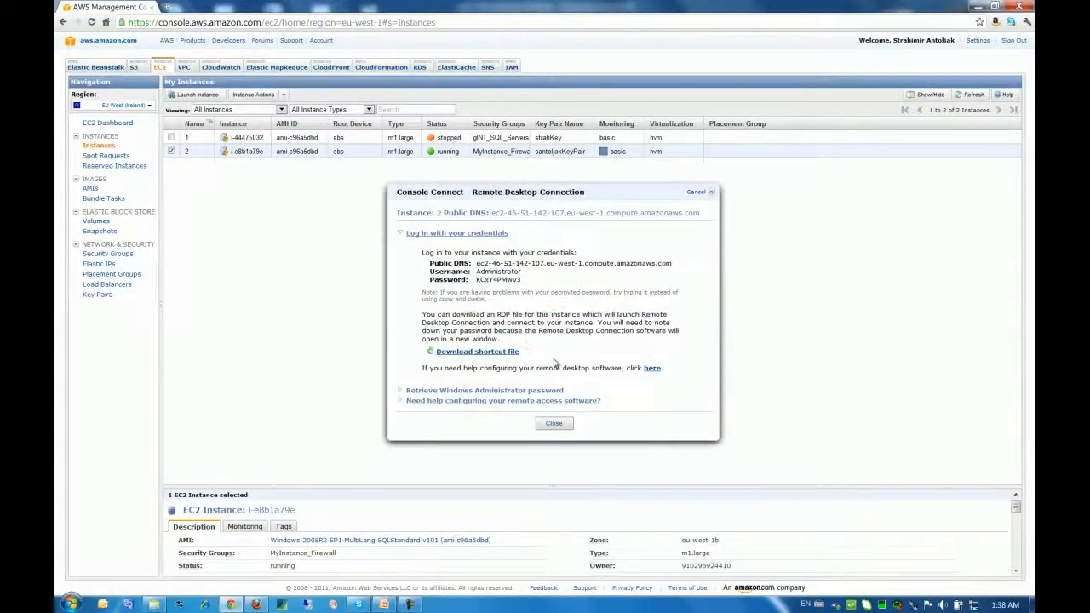
click(451, 351)
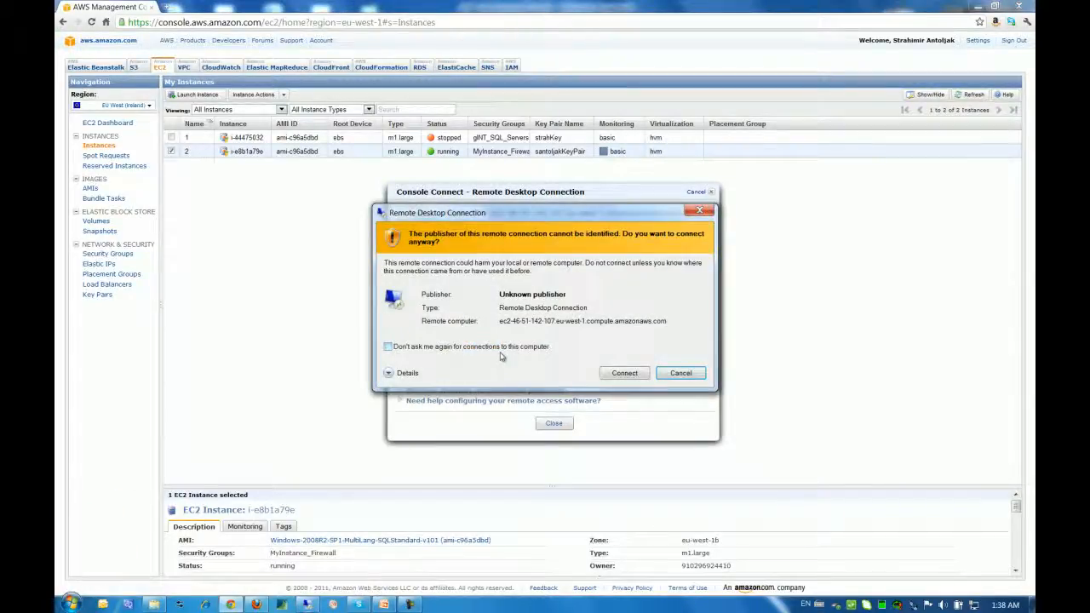
click(679, 373)
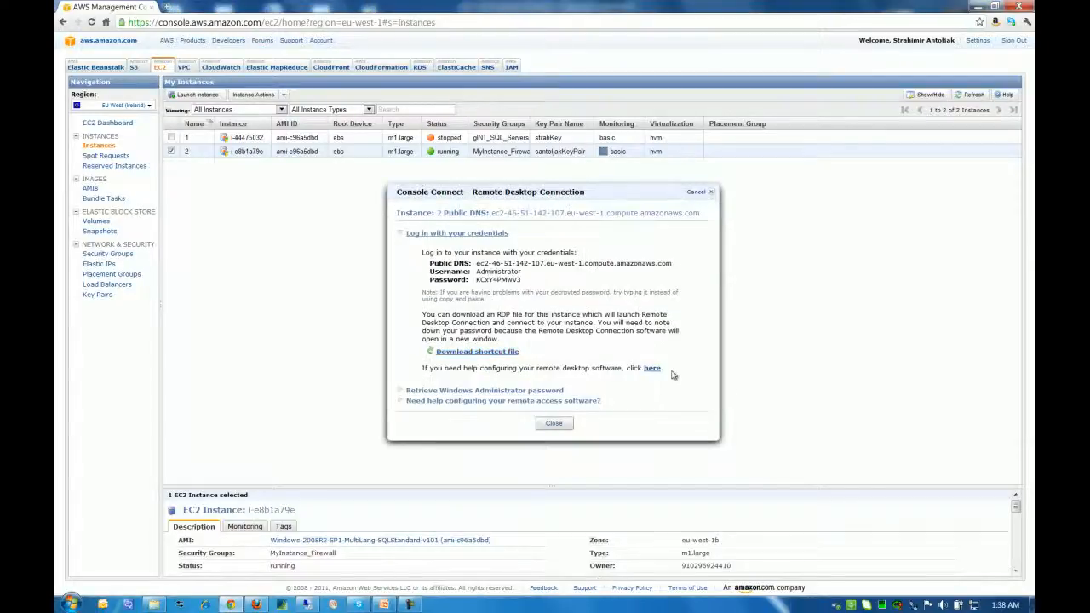
click(554, 423)
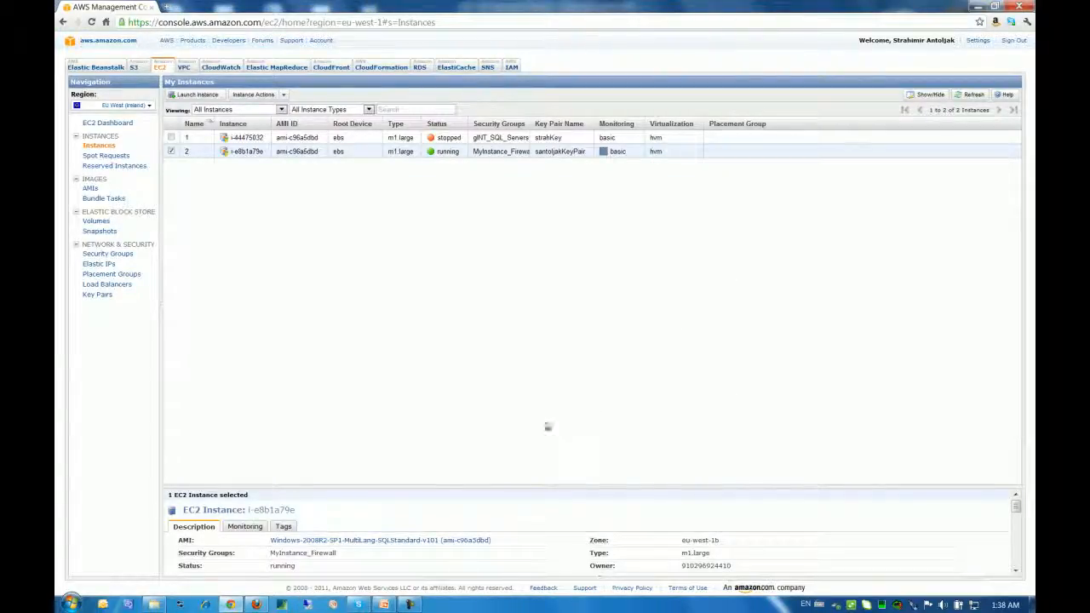
- Bring the Downloads folder window back in front of the AWS console
click(153, 604)
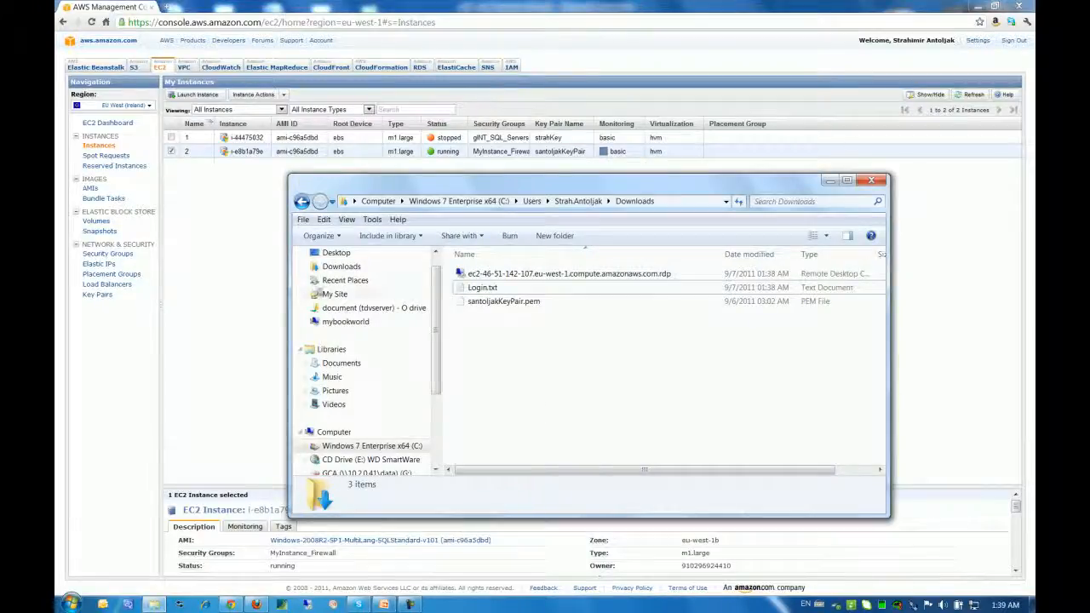
click(240, 186)
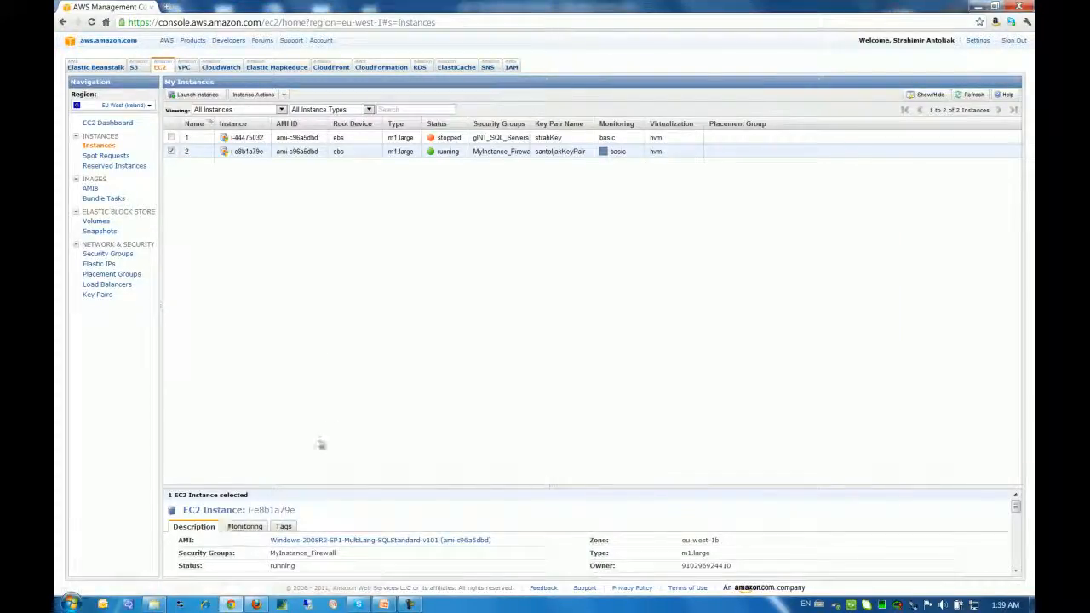
click(153, 604)
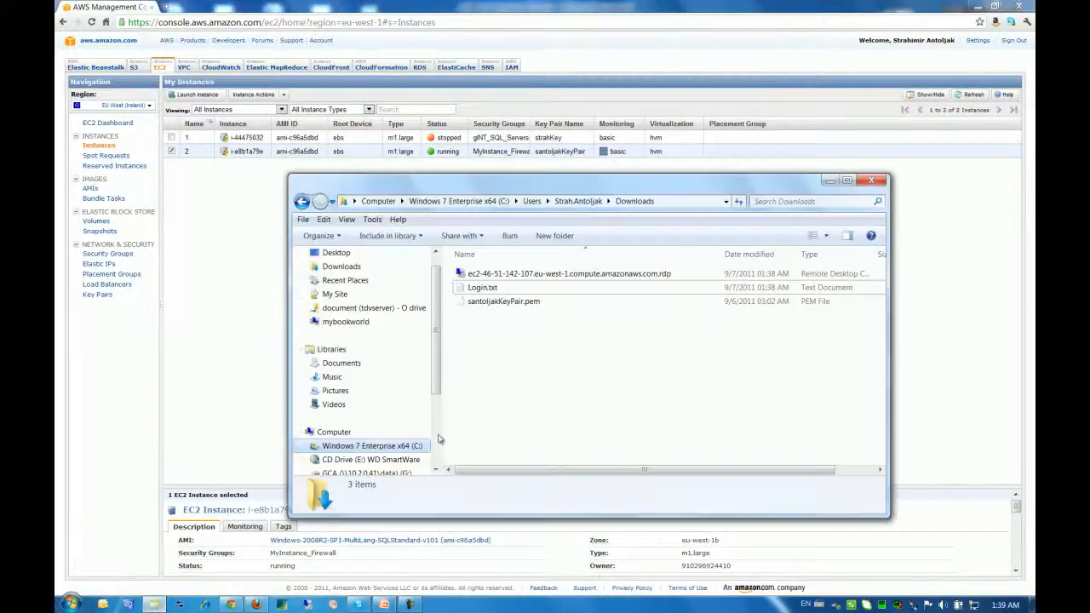
- Create a new folder in Downloads named i-e8b1a79e after the instance ID
right_click(490, 397)
mouse_move(515, 529)
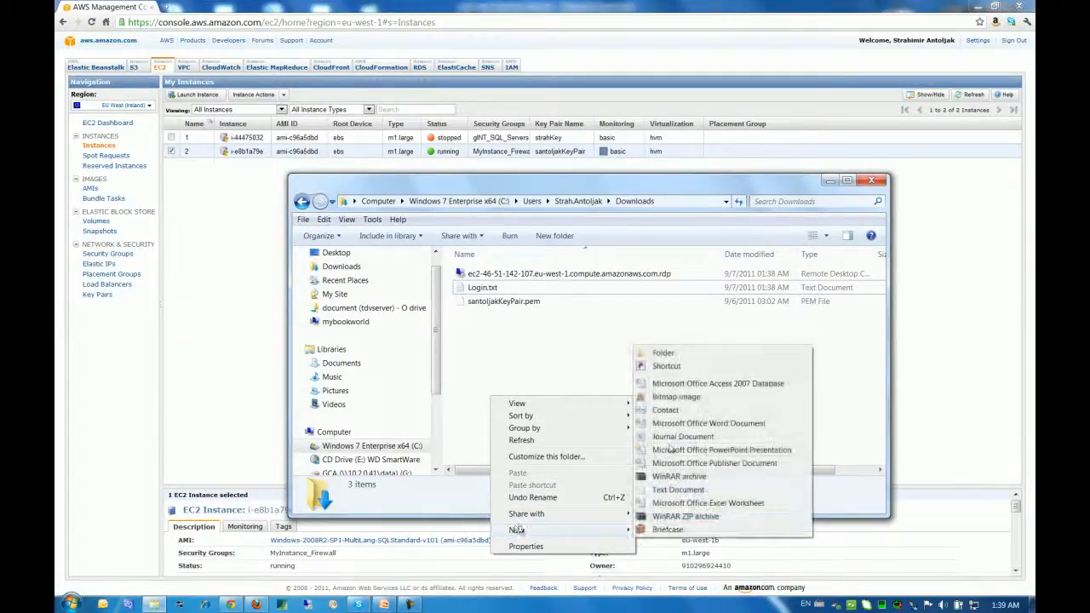
click(663, 352)
key(ctrl+v)
key(Return)
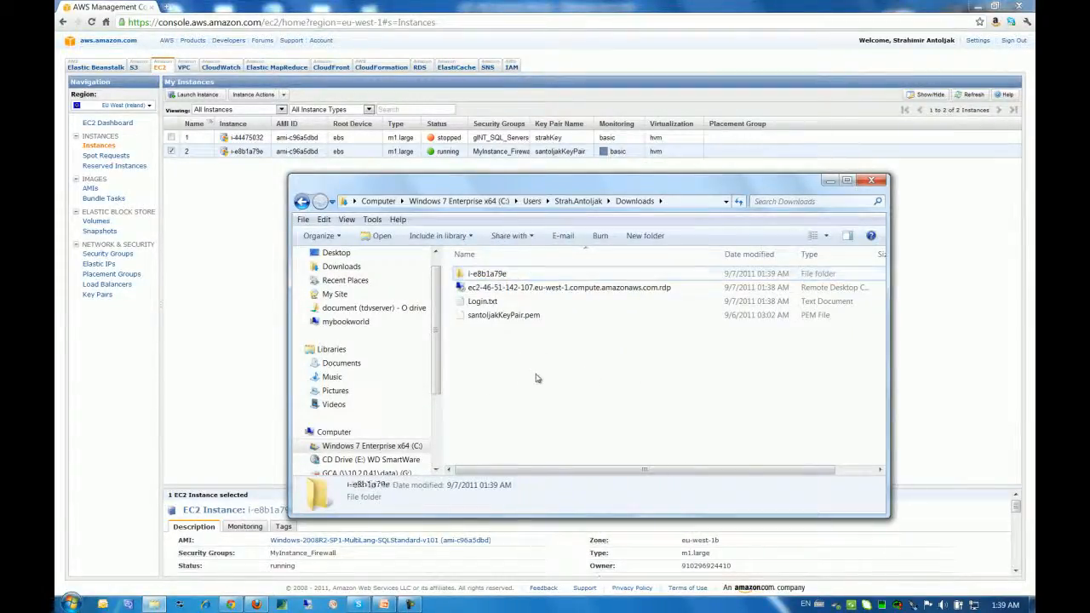
- Move the .rdp, Login.txt and .pem files into i-e8b1a79e and open that folder
drag(521, 360, 482, 275)
double_click(480, 275)
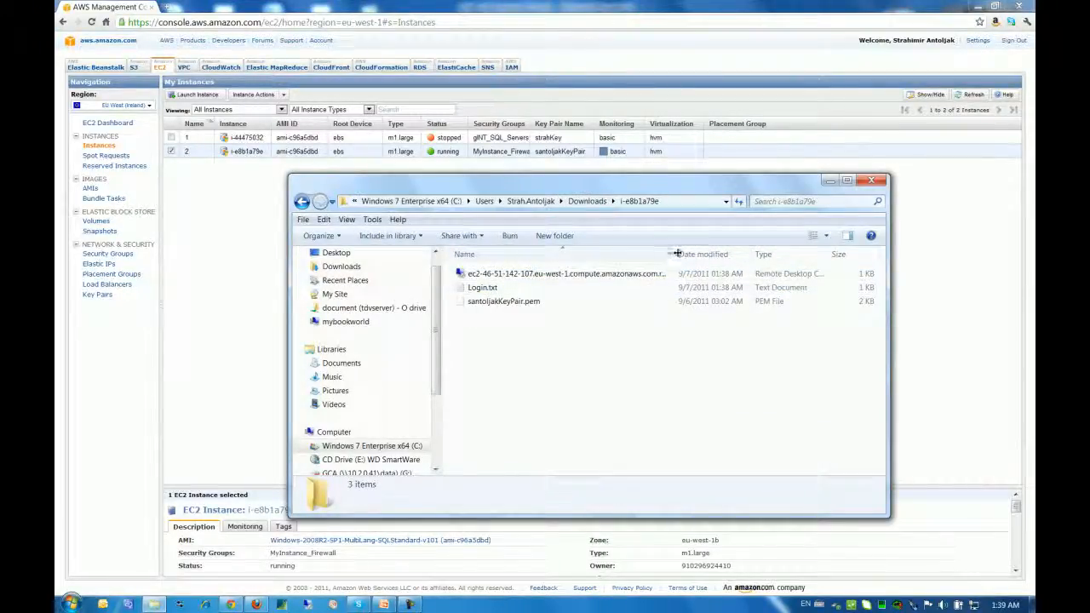
drag(673, 253, 741, 253)
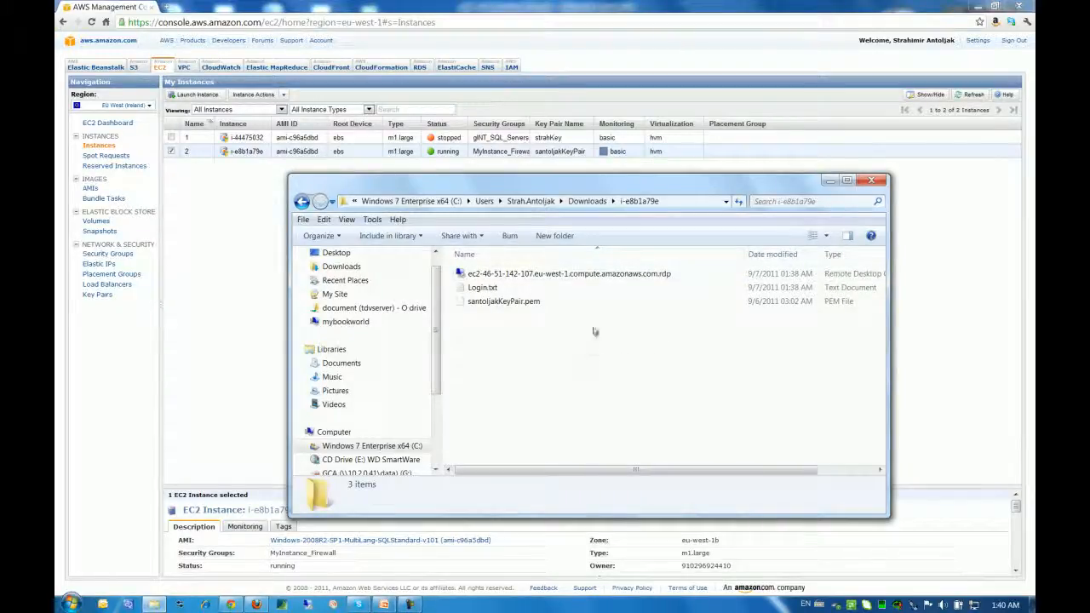
click(595, 276)
- Launch the .rdp file and sign in as Administrator using the password from Login.txt
double_click(594, 276)
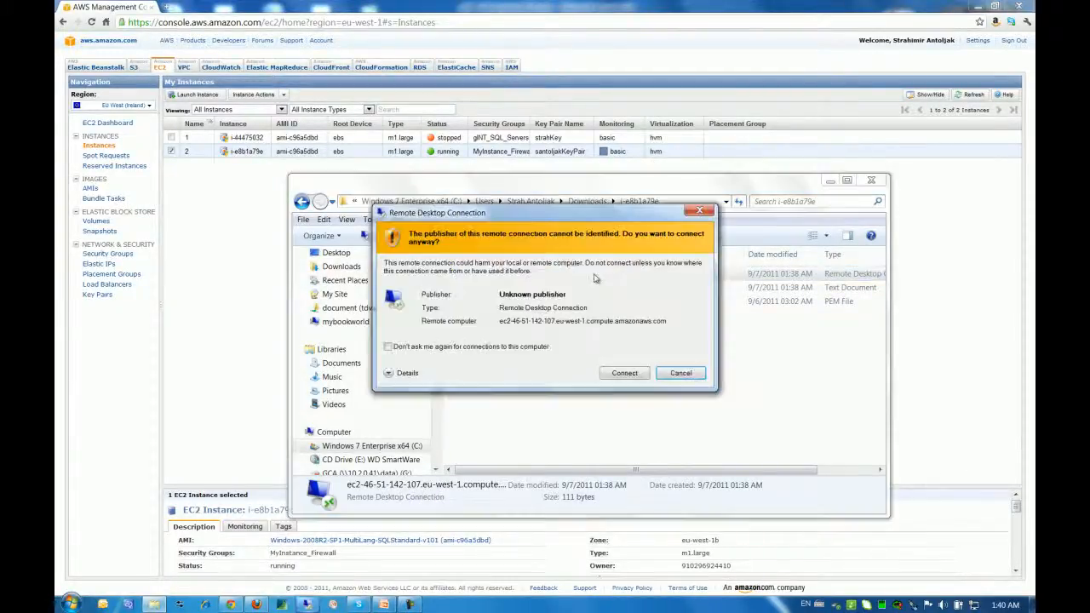
click(623, 373)
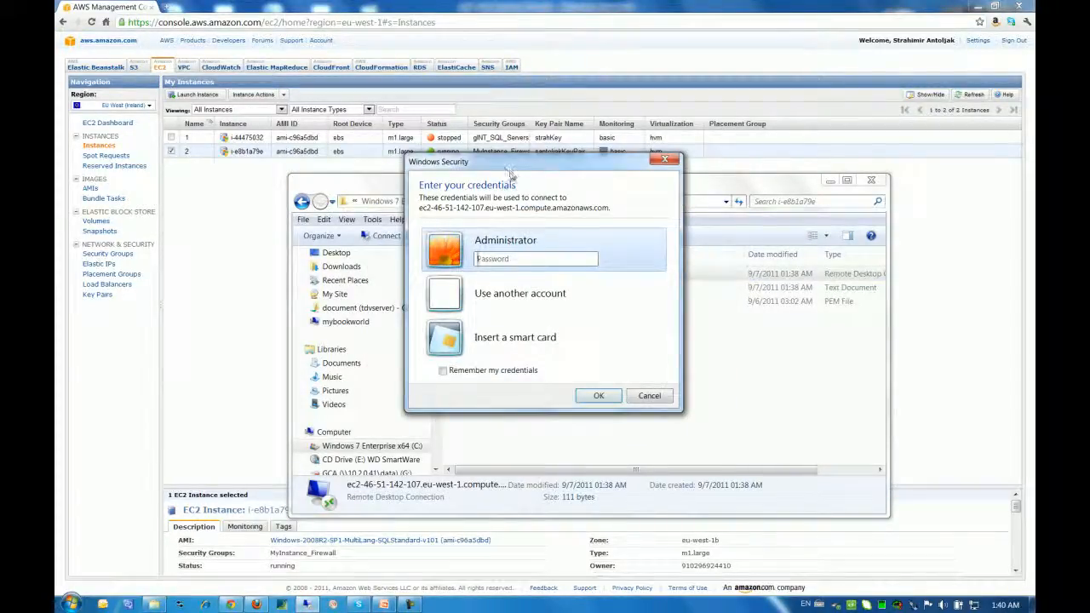
drag(513, 163, 371, 181)
click(554, 322)
drag(594, 187, 811, 187)
double_click(702, 284)
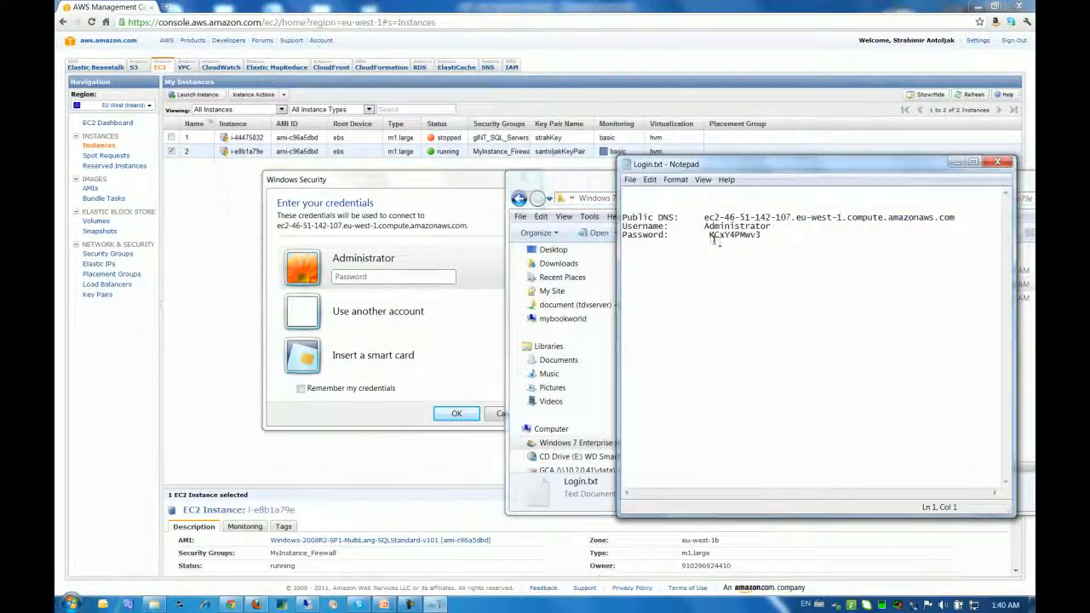
drag(707, 235, 760, 235)
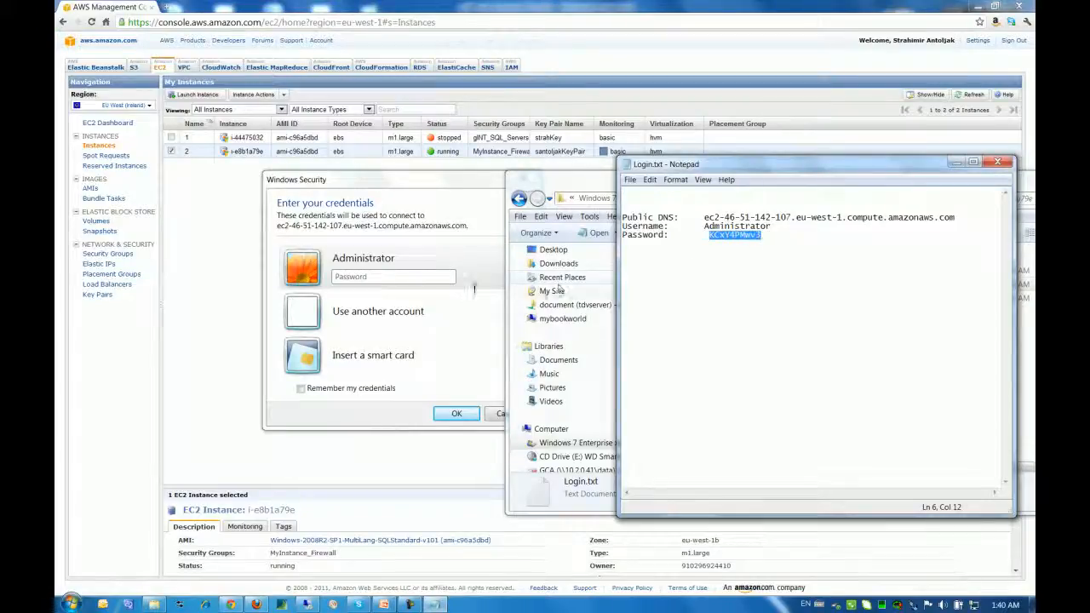
click(397, 277)
key(ctrl+v)
click(453, 413)
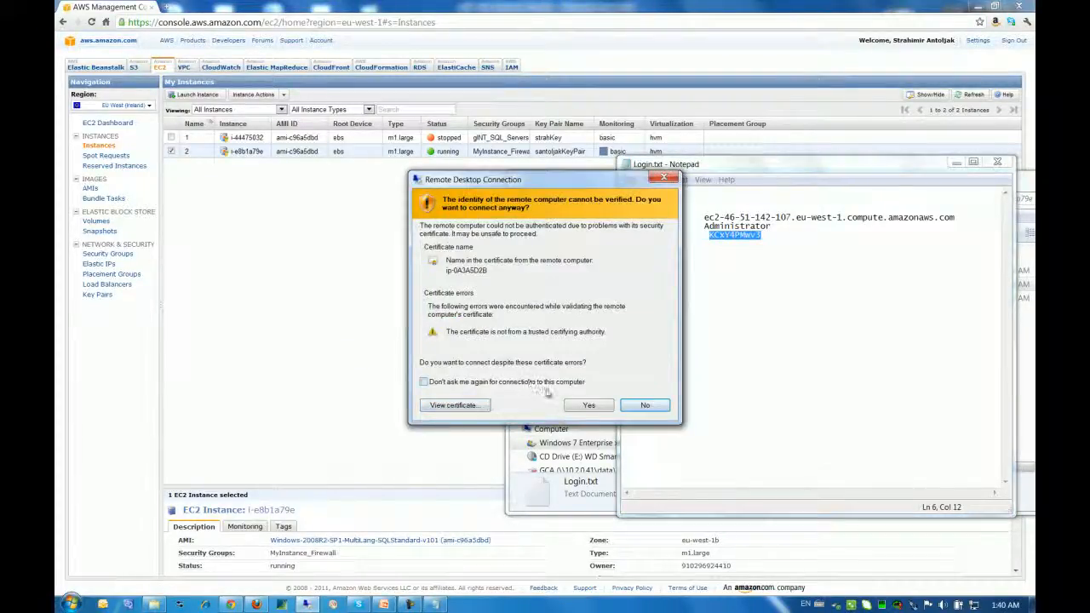
click(589, 406)
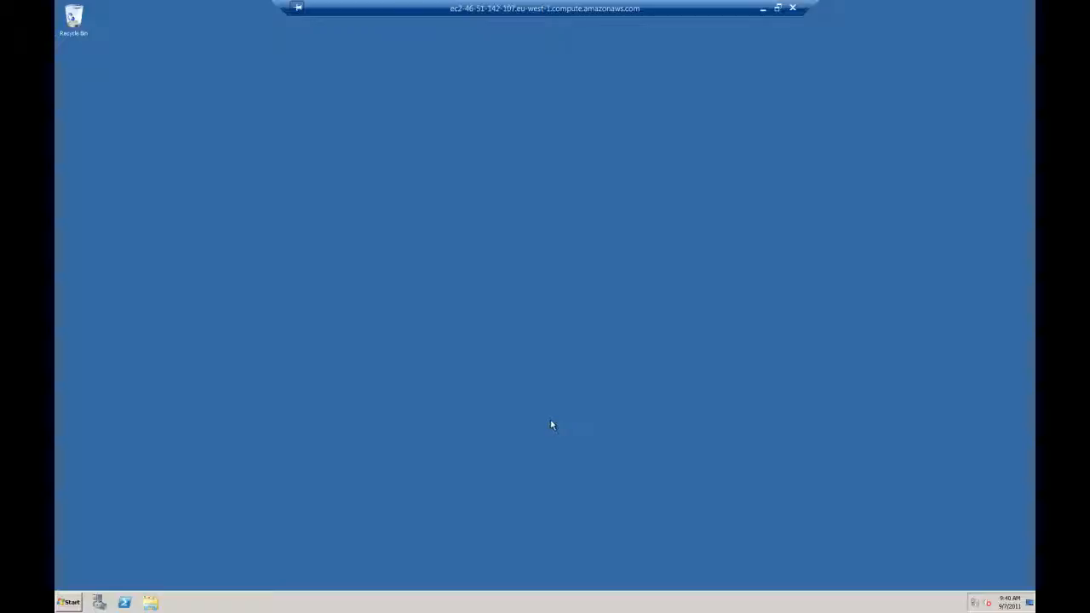
- Log off the remote session and start a new connection to the instance's public DNS name
click(69, 602)
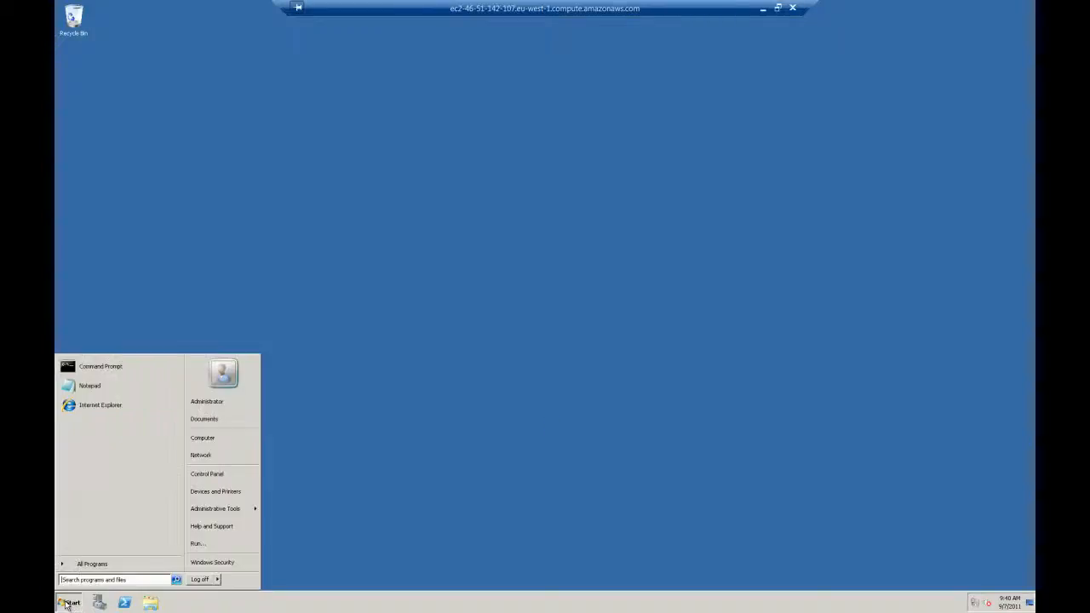
click(205, 581)
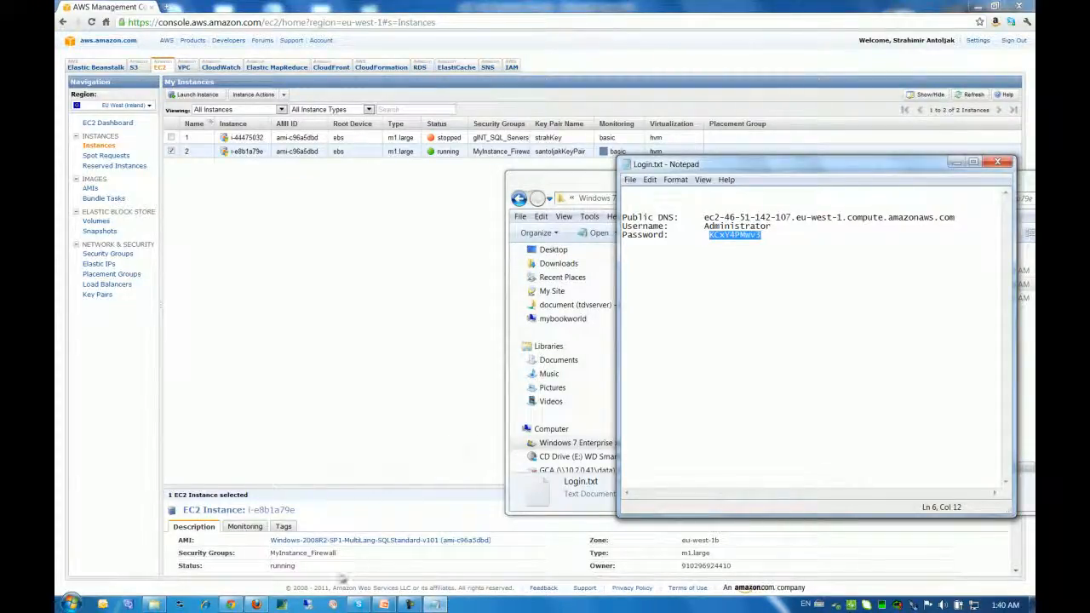
click(306, 604)
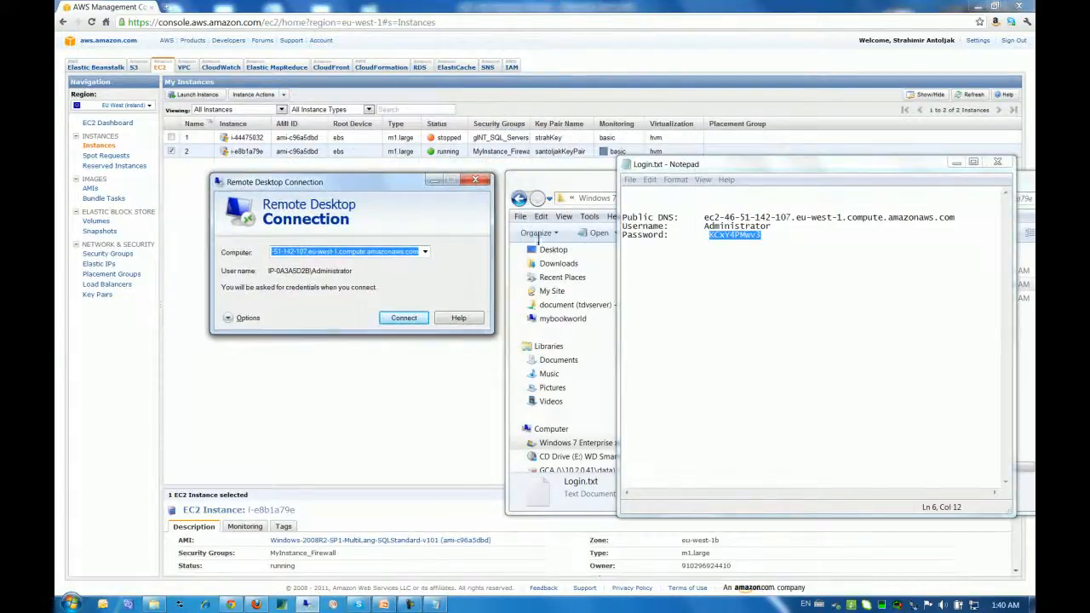
click(780, 249)
drag(704, 219, 957, 220)
key(ctrl+c)
click(417, 253)
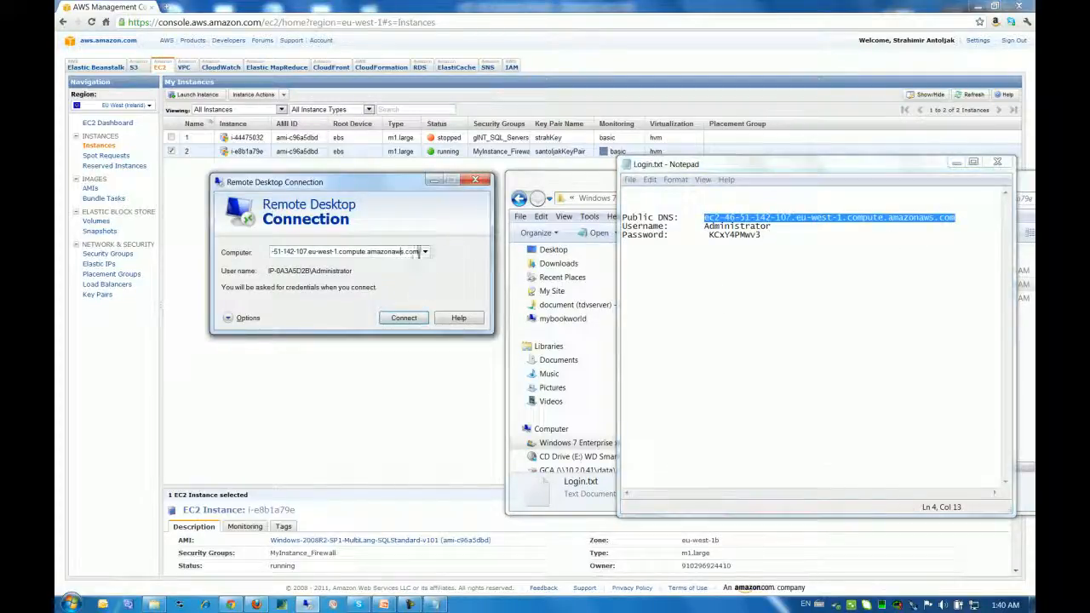
drag(417, 252, 149, 271)
key(ctrl+v)
click(403, 319)
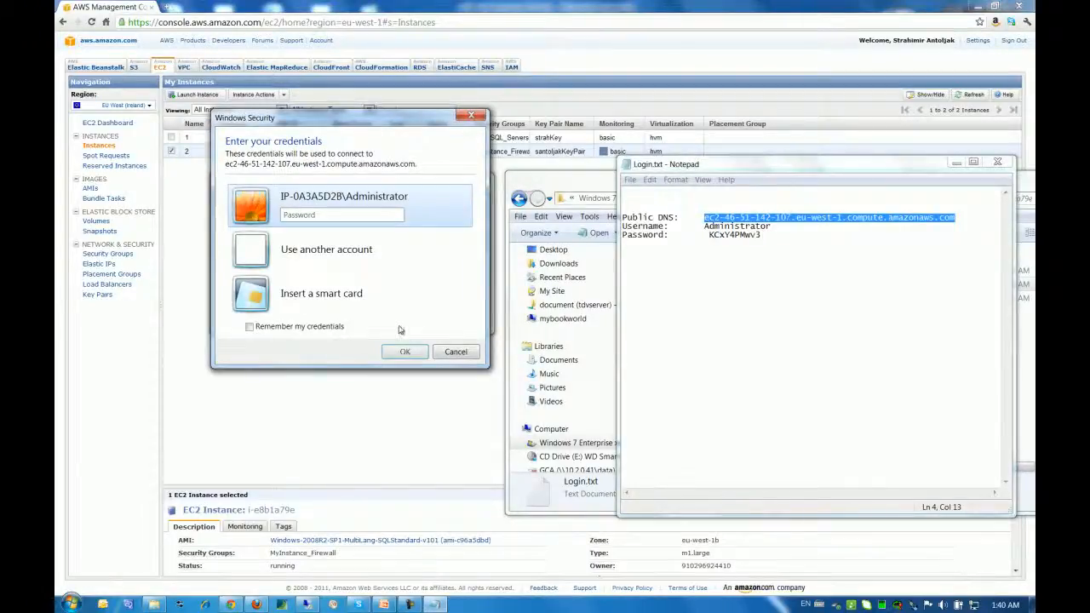
- Sign in again with the copied Administrator password and accept the certificate warning
click(756, 267)
double_click(733, 235)
key(ctrl+c)
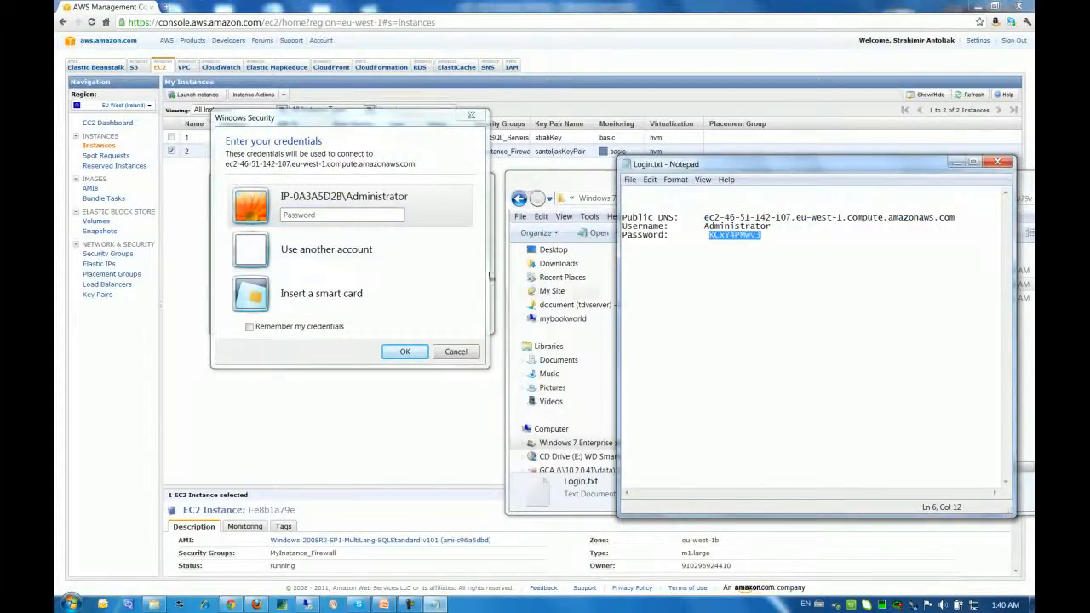
click(345, 277)
key(ctrl+v)
click(388, 356)
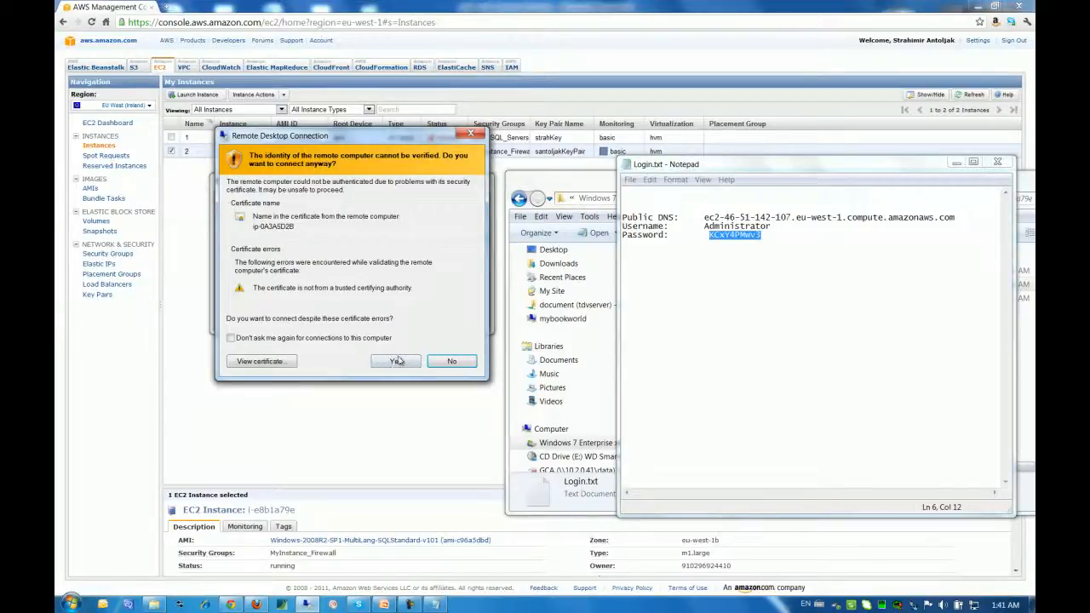
click(395, 361)
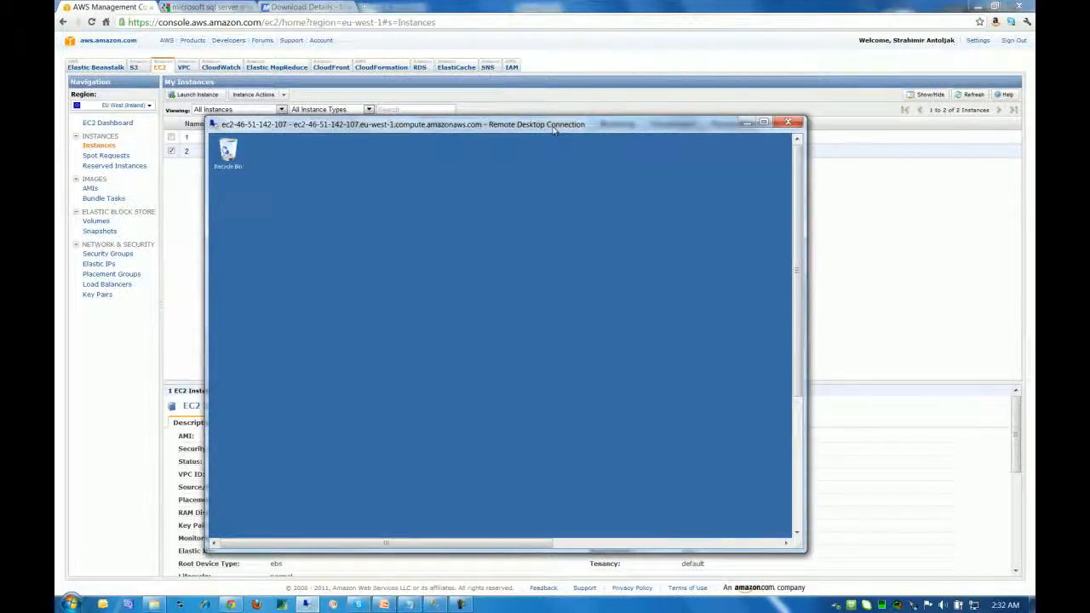
- Go full screen and launch SQL Server Configuration Manager from the Microsoft SQL Server 2008 R2 menu
click(763, 123)
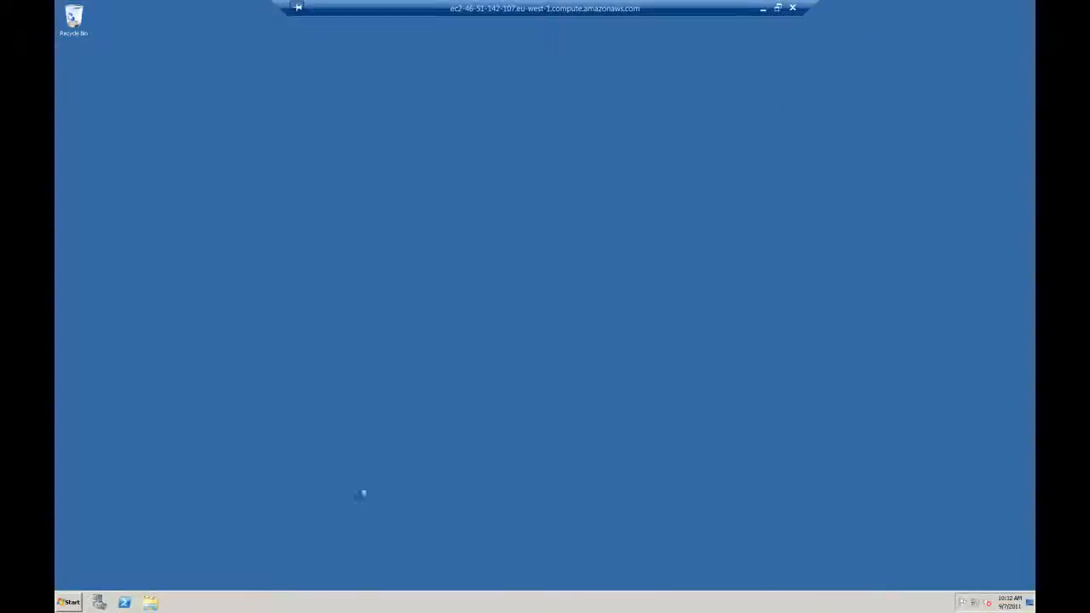
click(70, 605)
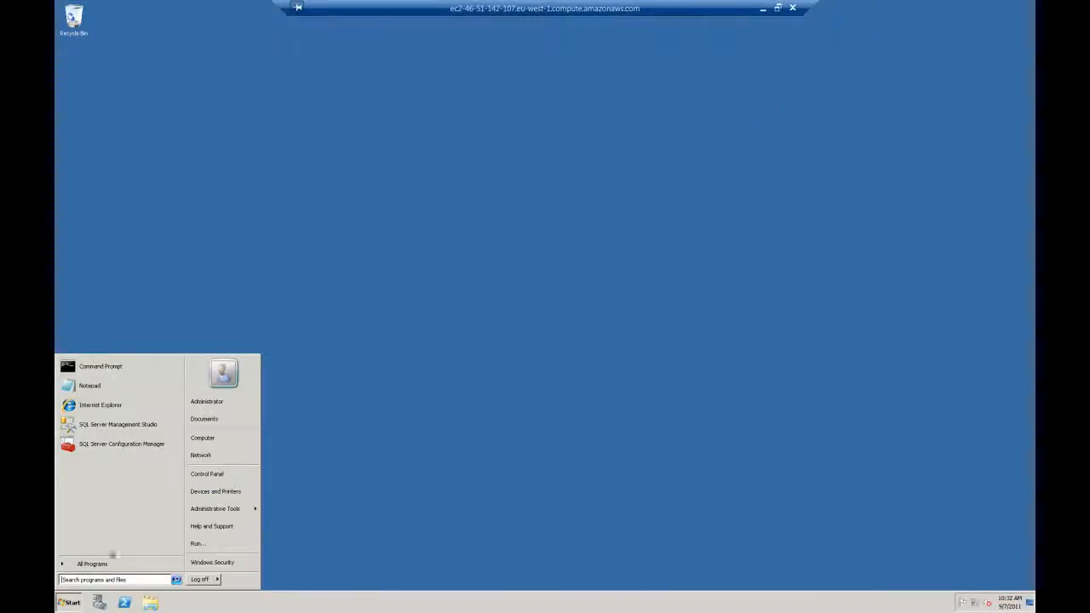
click(104, 566)
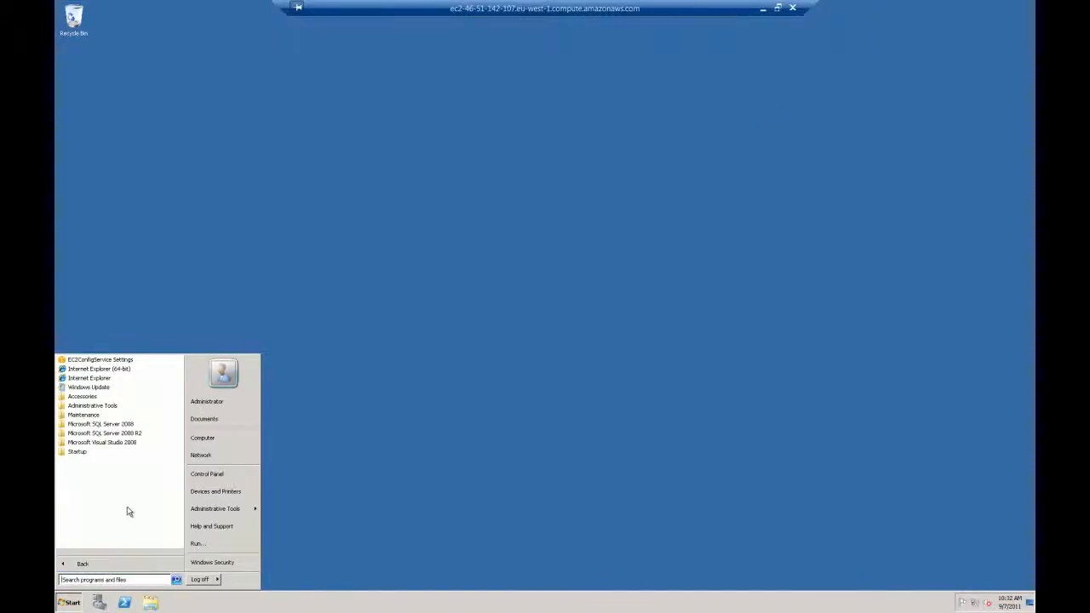
click(145, 436)
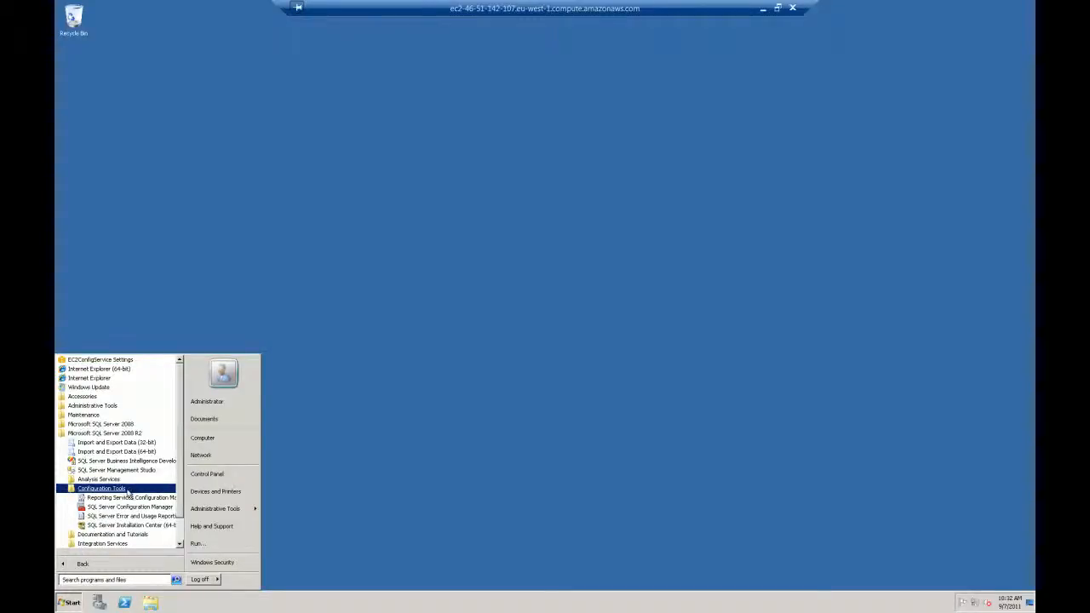
click(131, 492)
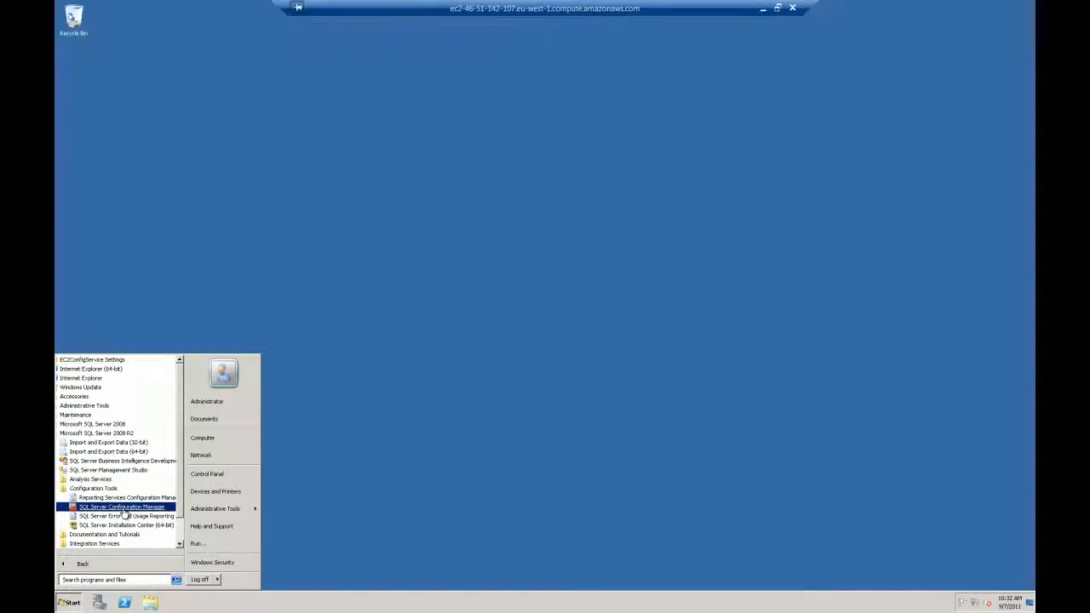
click(123, 508)
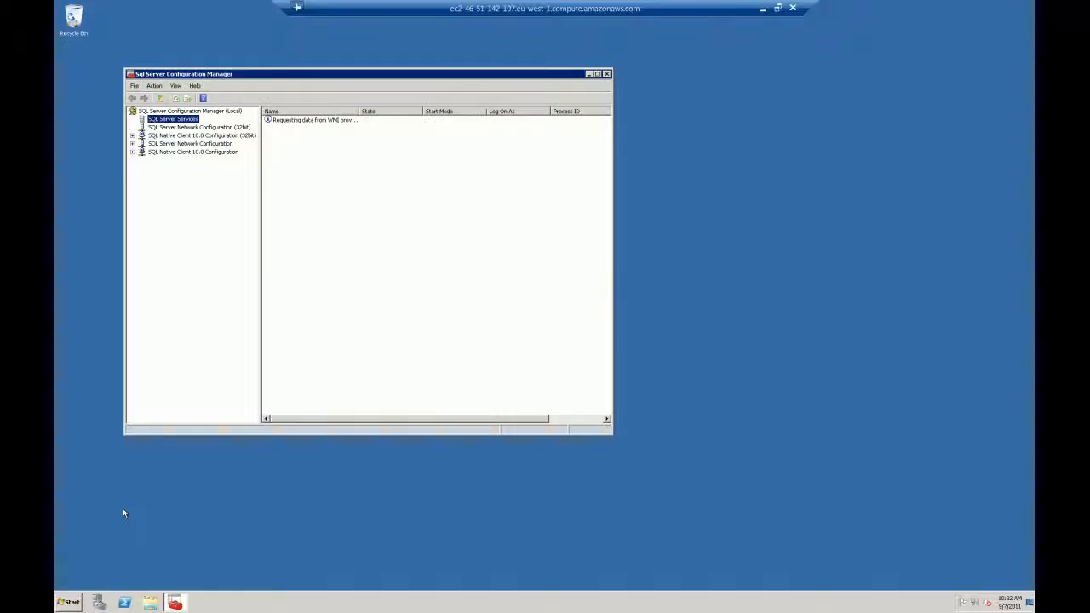
drag(269, 76, 304, 91)
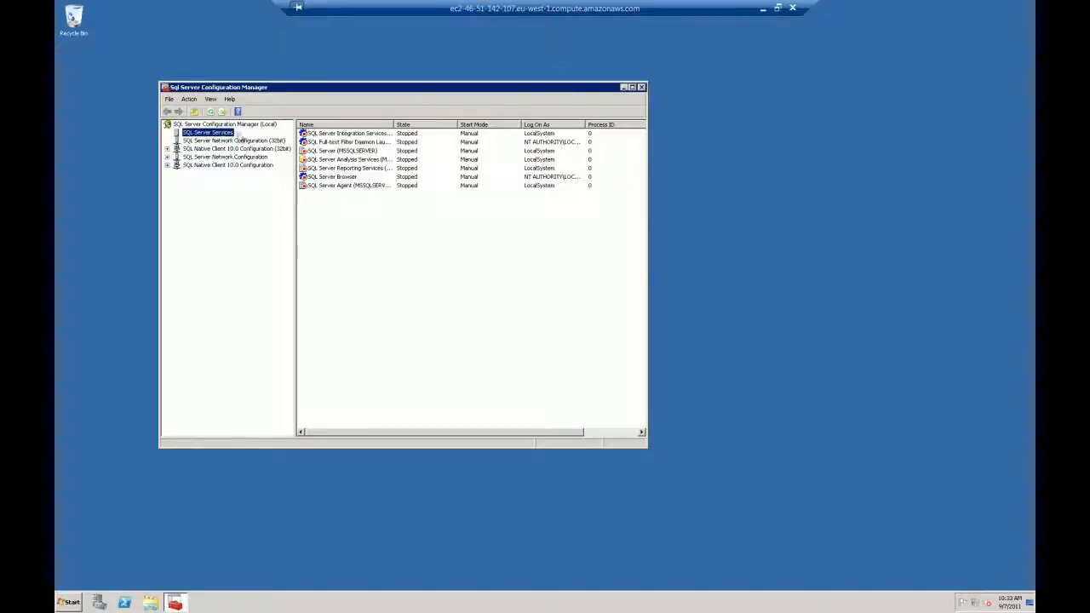
- Start the SQL Server (MSSQLSERVER) service, then close Configuration Manager
click(322, 152)
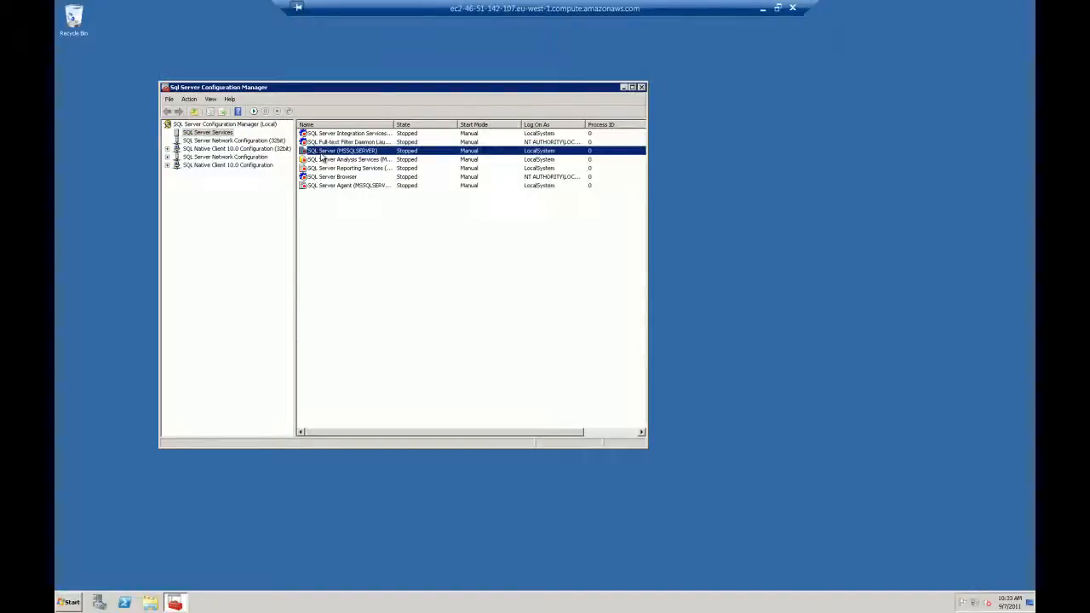
right_click(408, 155)
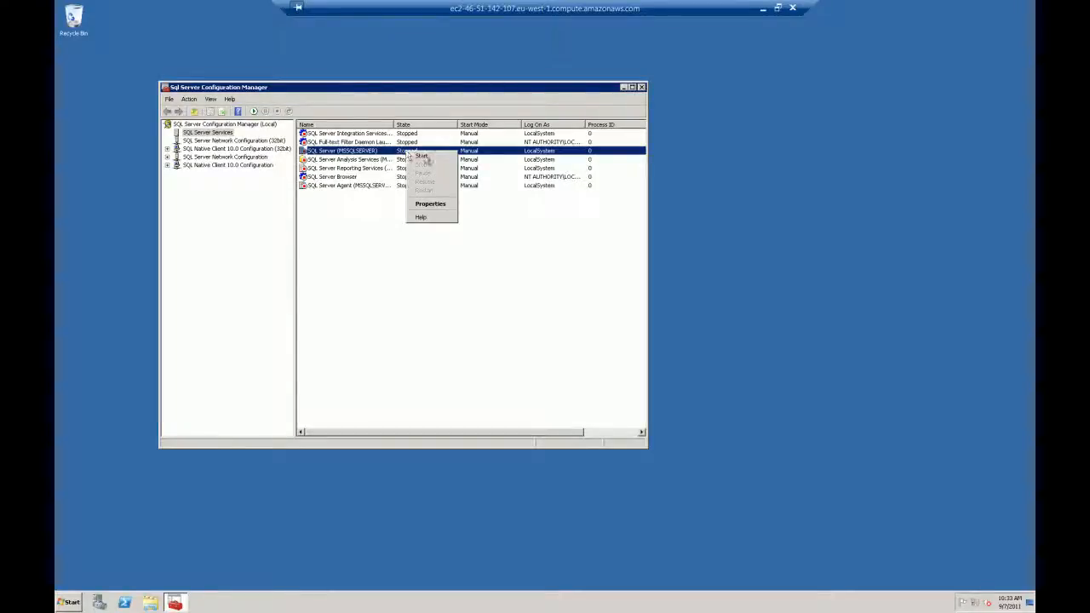
click(423, 157)
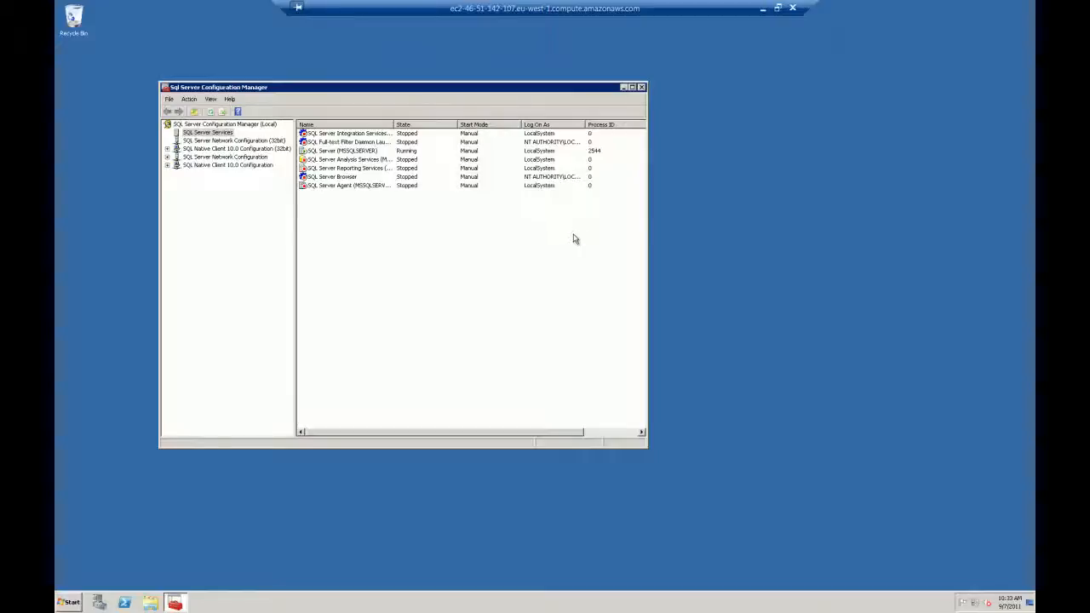
click(641, 87)
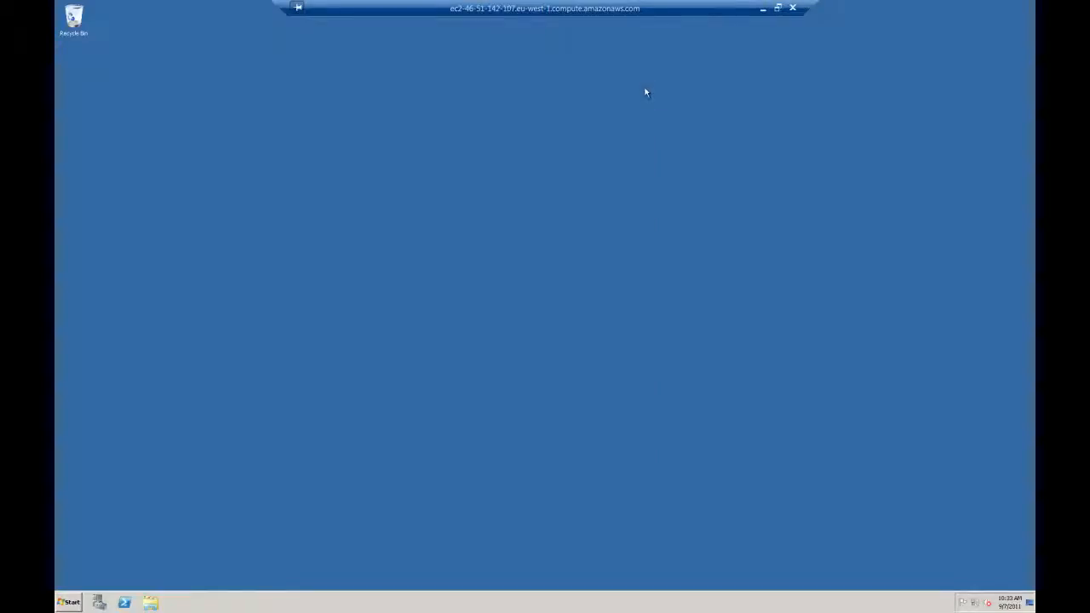
- Leave full-screen remote desktop and view Chrome's SQL Server 2008 Management Studio Express download page
click(777, 7)
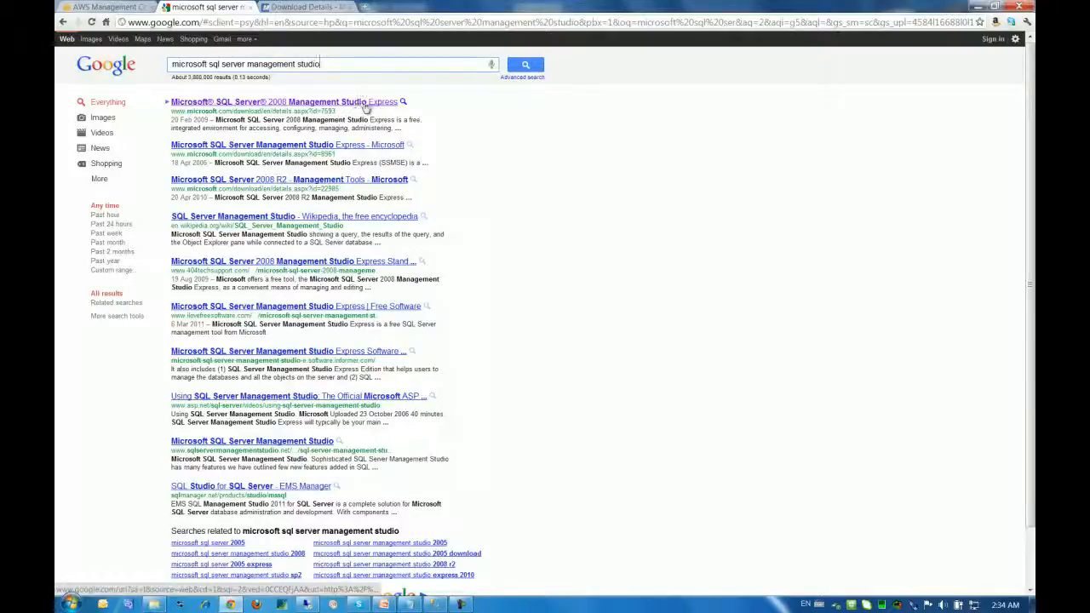
click(320, 7)
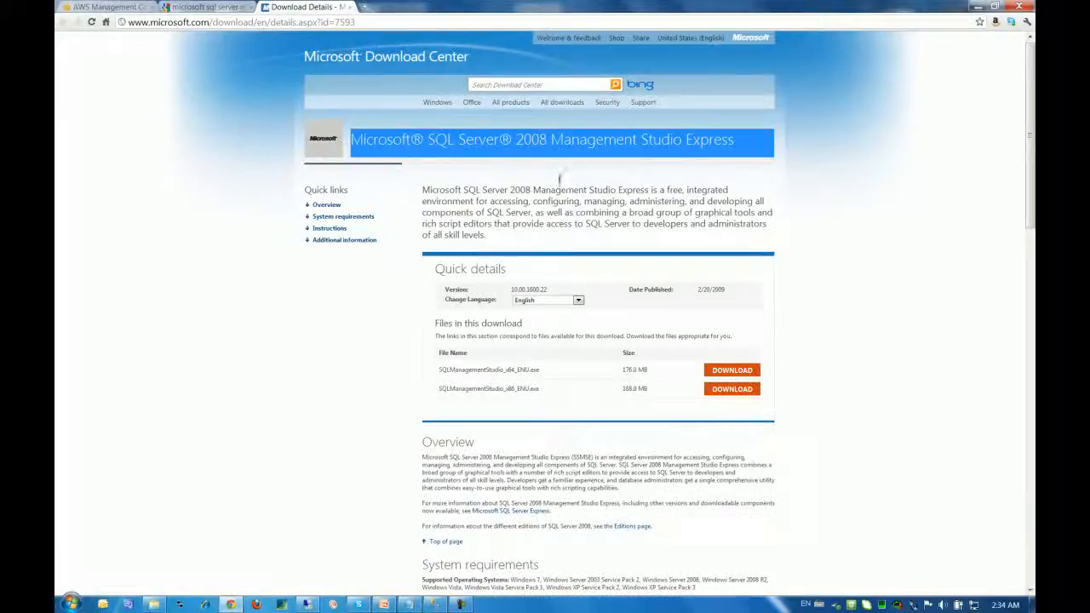
click(494, 201)
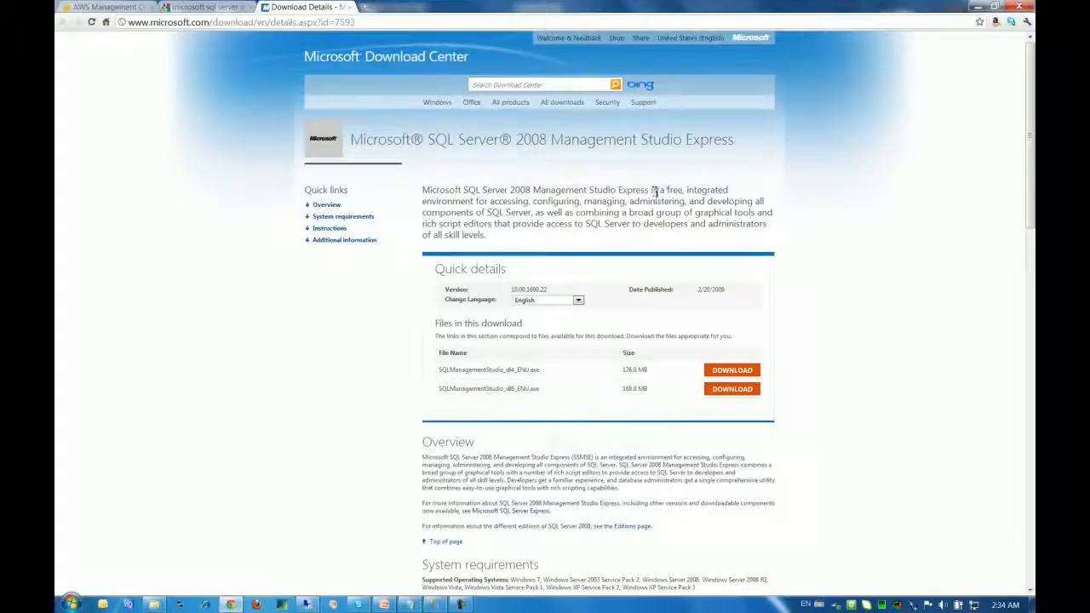
drag(651, 189, 687, 191)
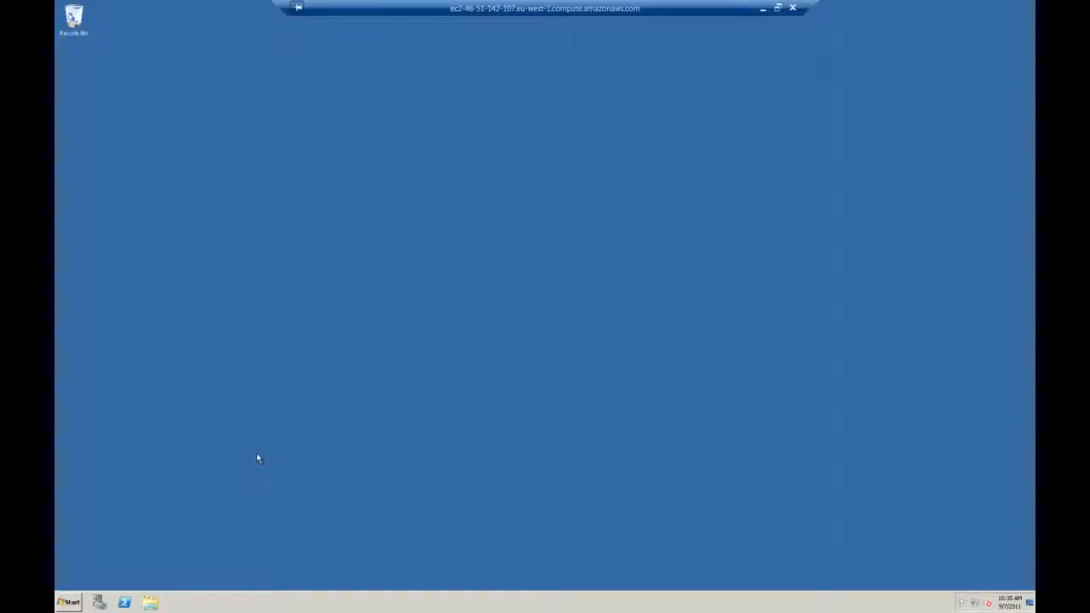
- Launch SQL Server Management Studio and connect to (local) with Windows Authentication
click(63, 605)
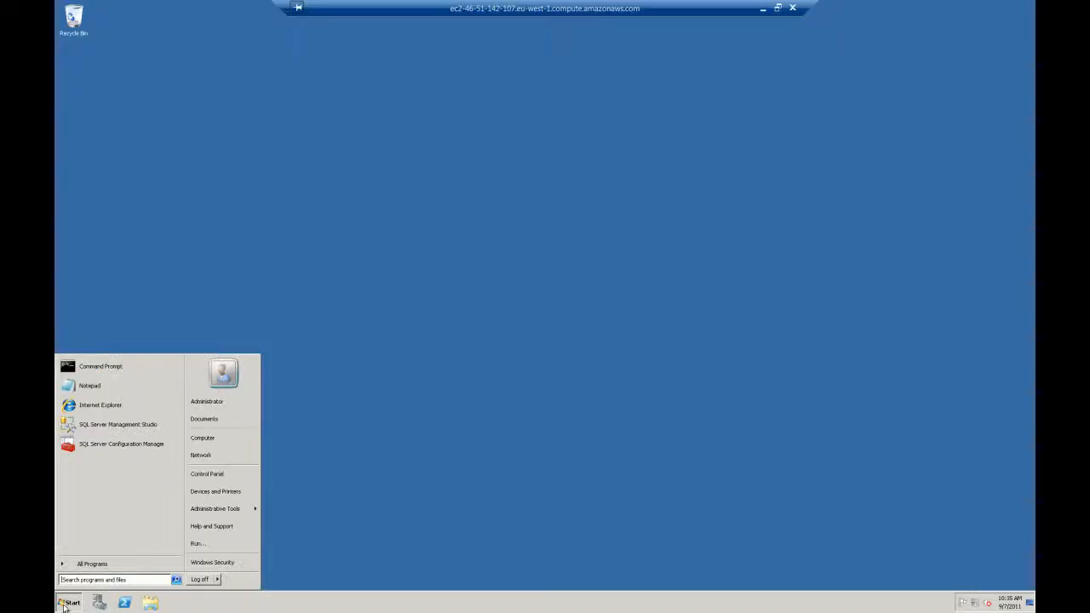
click(85, 565)
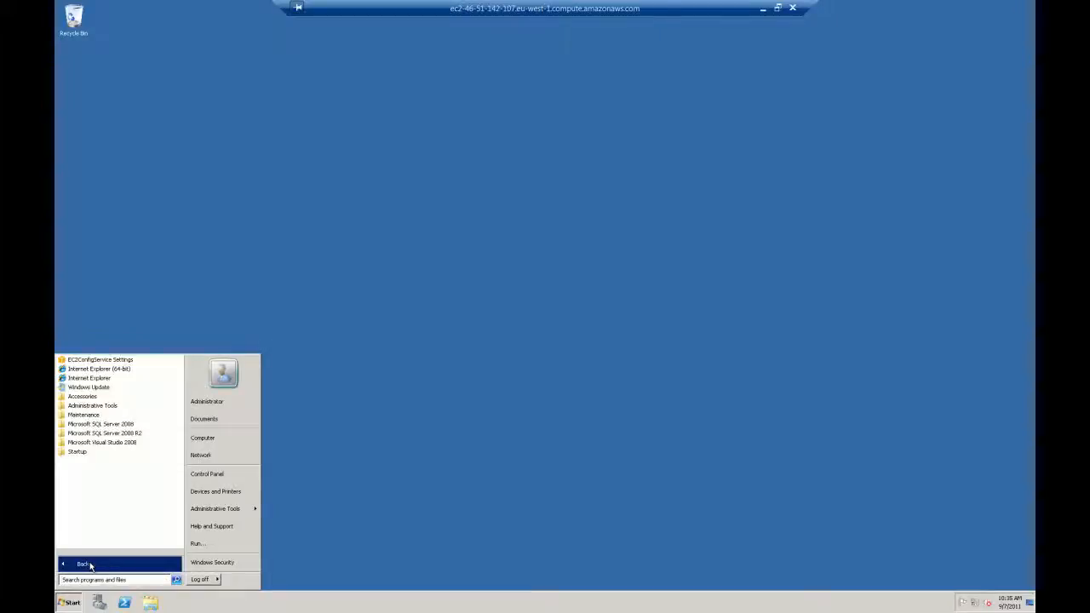
click(147, 435)
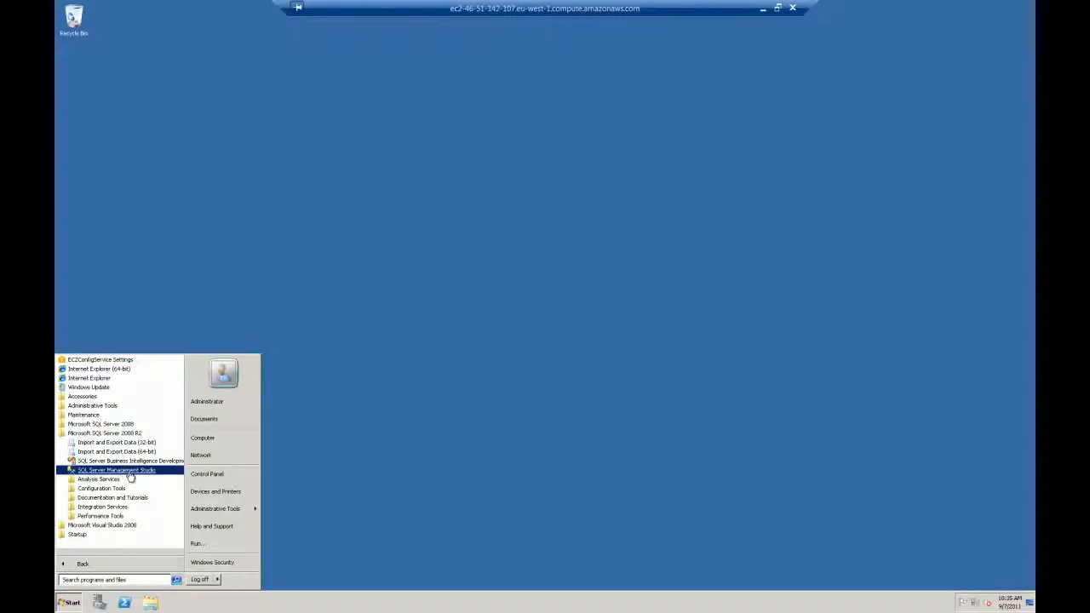
click(130, 471)
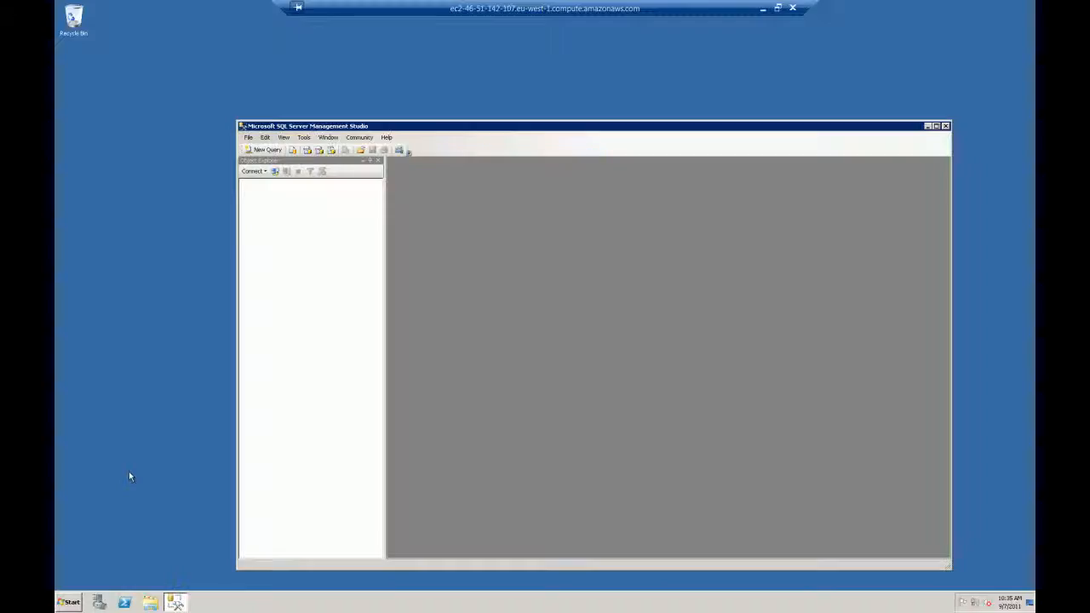
key(Delete)
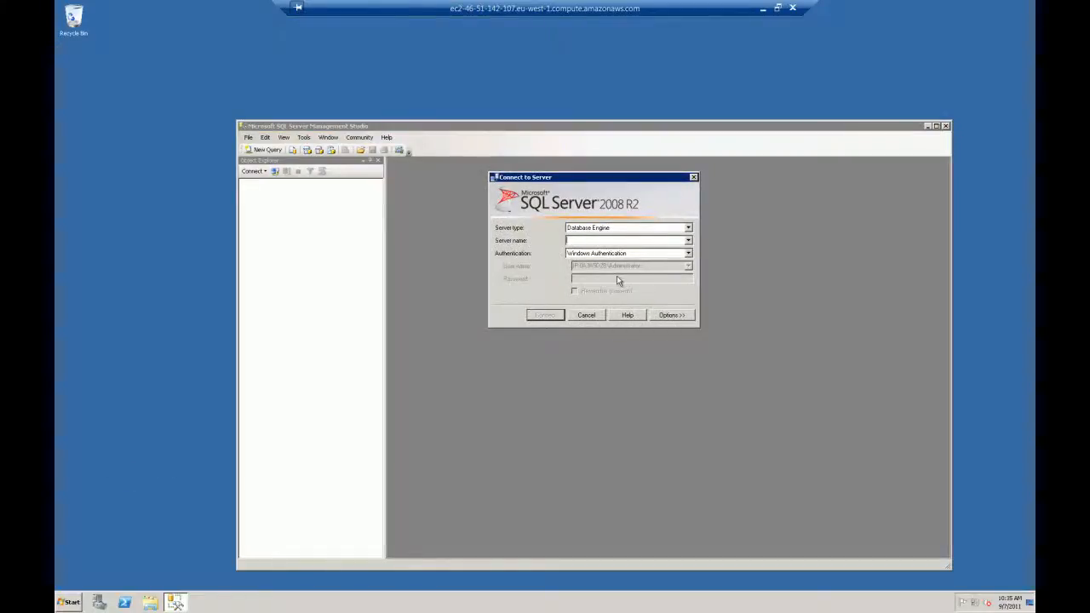
text(local)
click(630, 254)
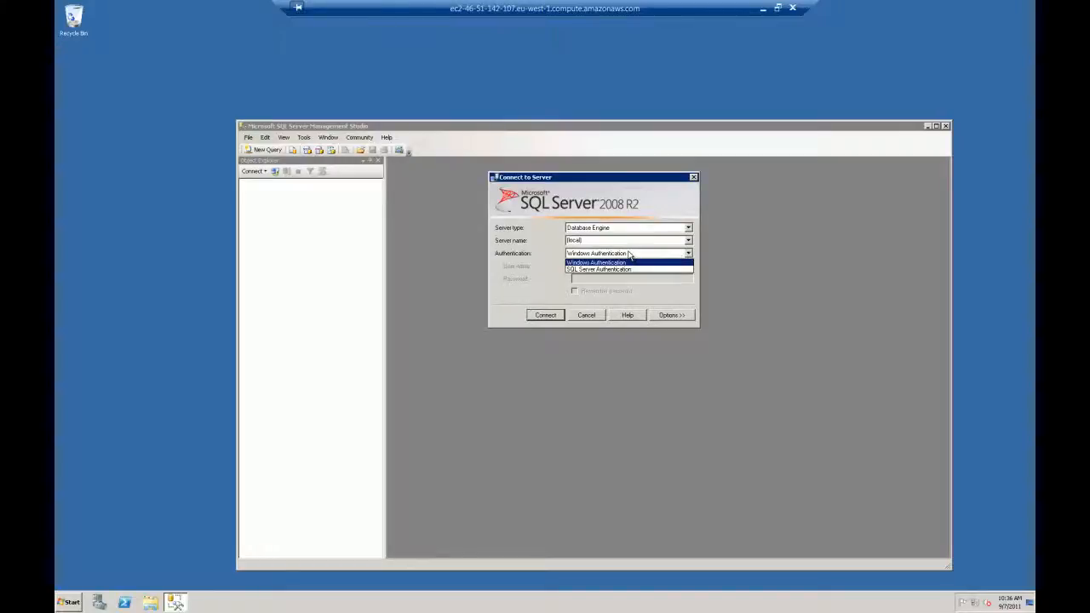
click(630, 256)
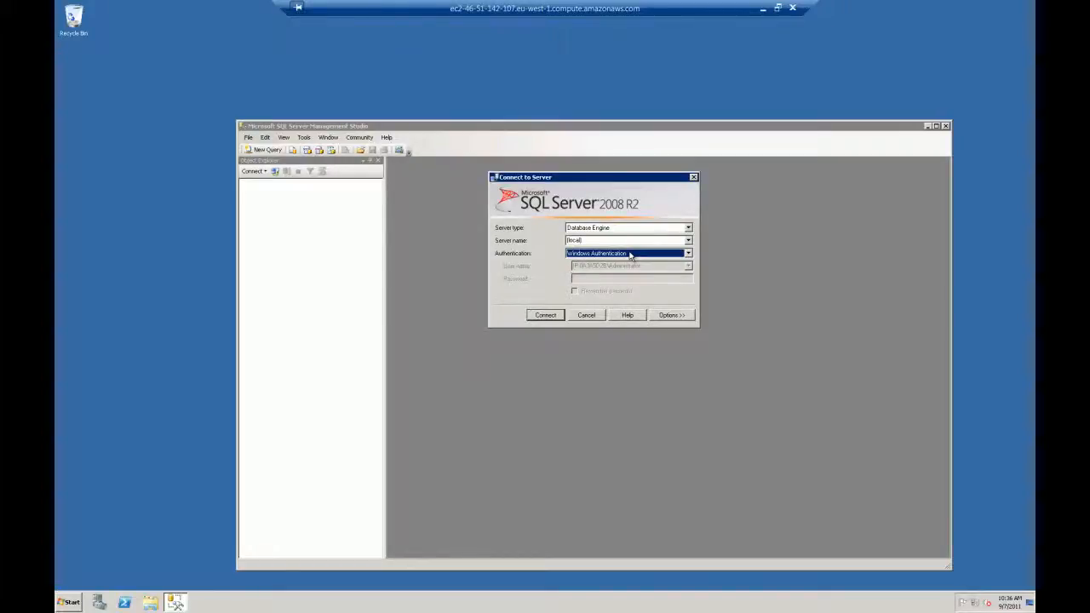
click(557, 315)
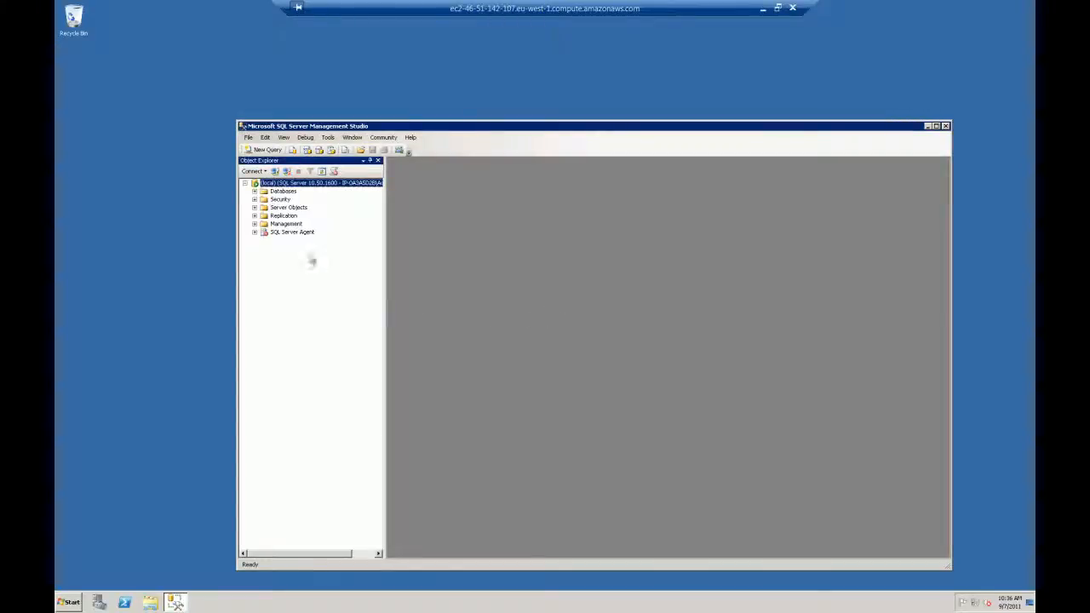
- Expand Databases, System Databases, Security and Logins, and bring up the Logins actions
click(254, 191)
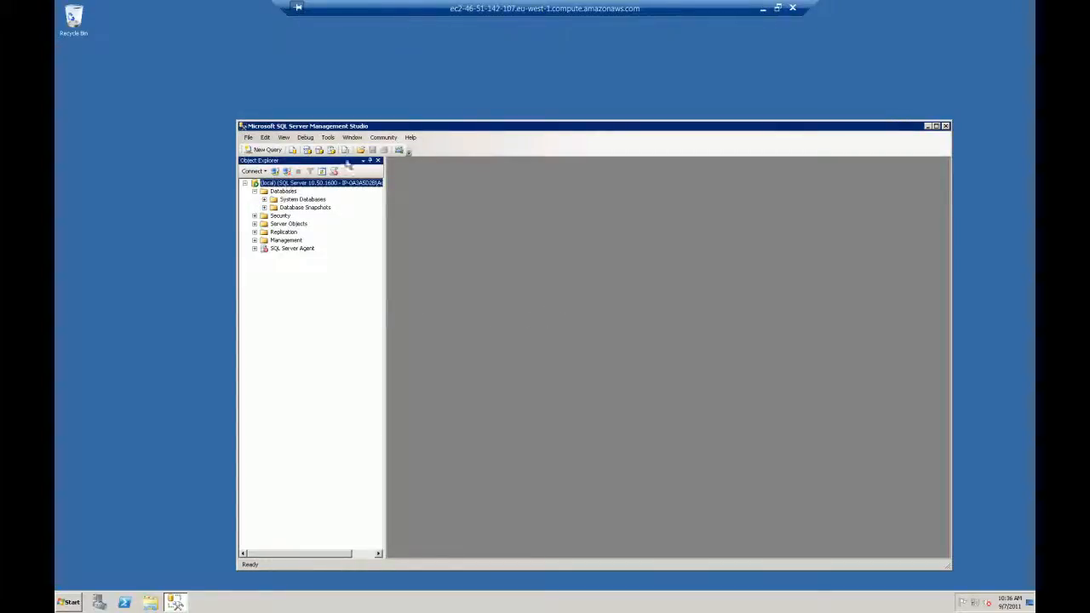
drag(385, 127, 359, 111)
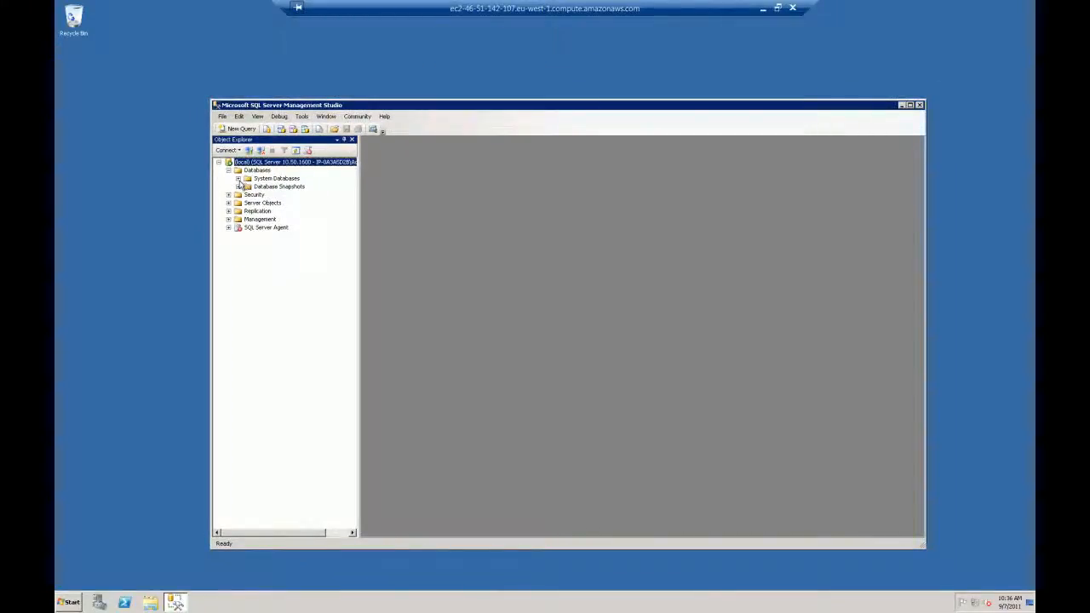
click(238, 180)
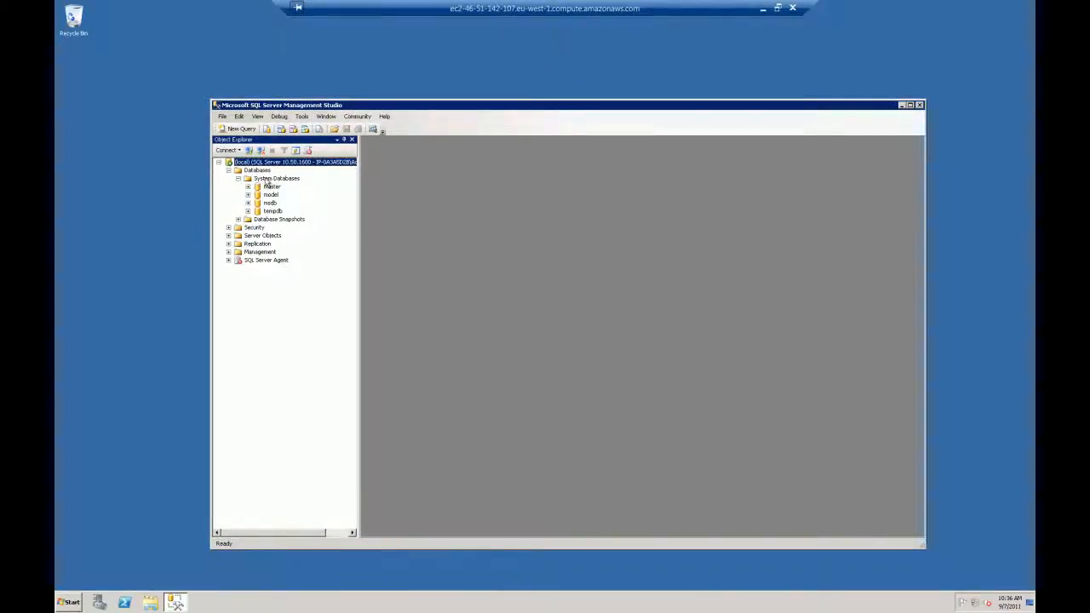
click(228, 228)
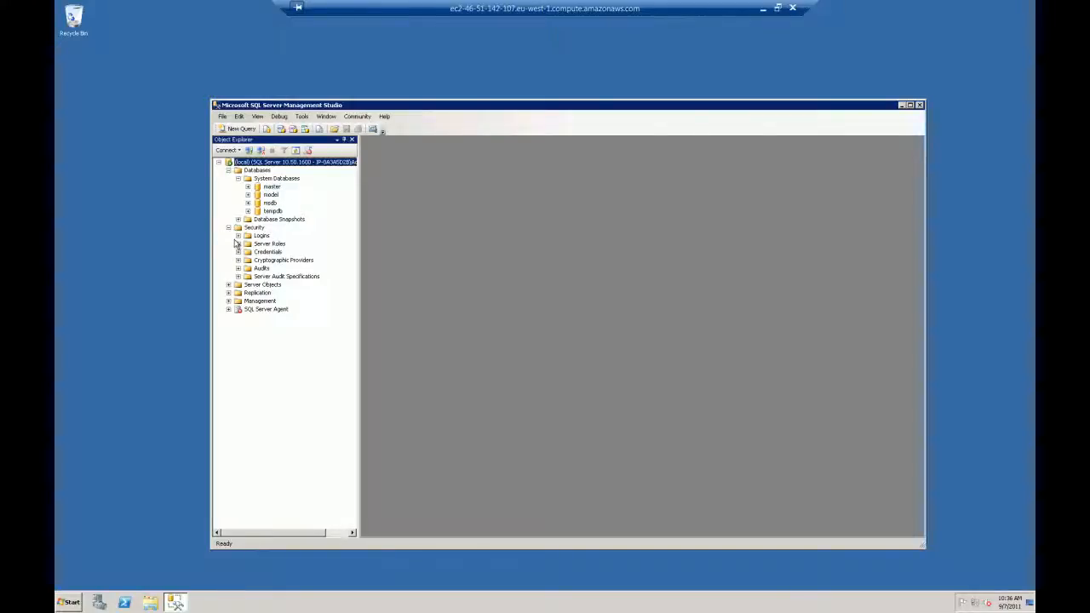
click(238, 235)
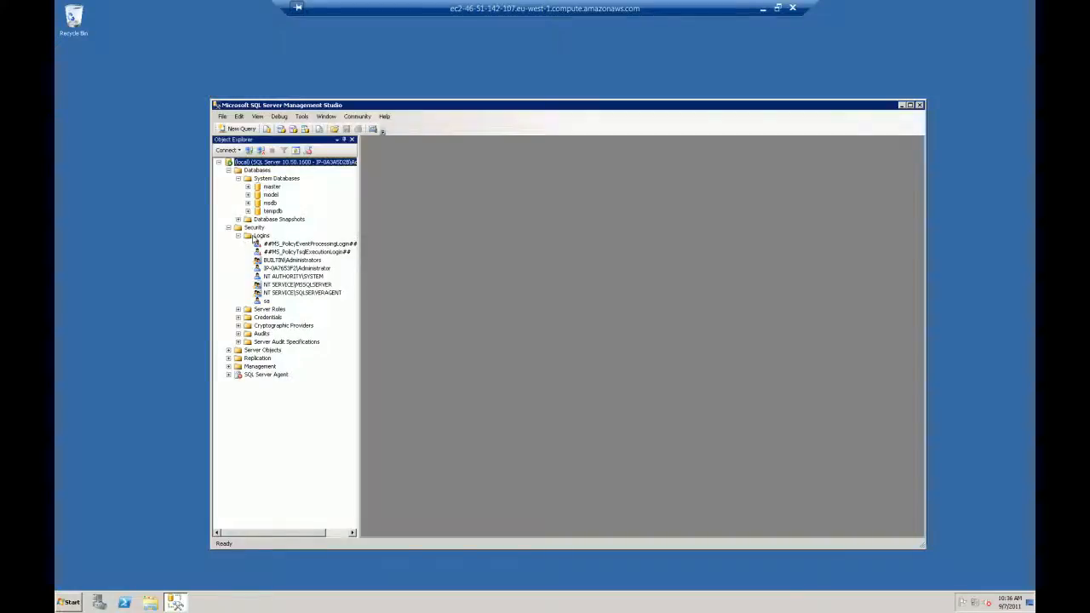
click(260, 236)
right_click(263, 239)
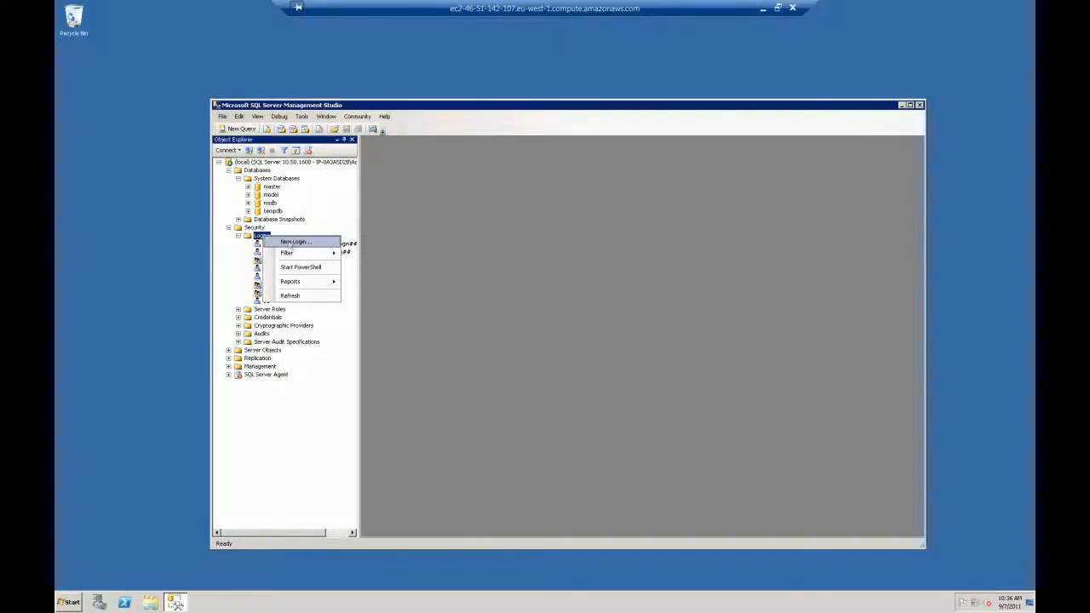
right_click(258, 240)
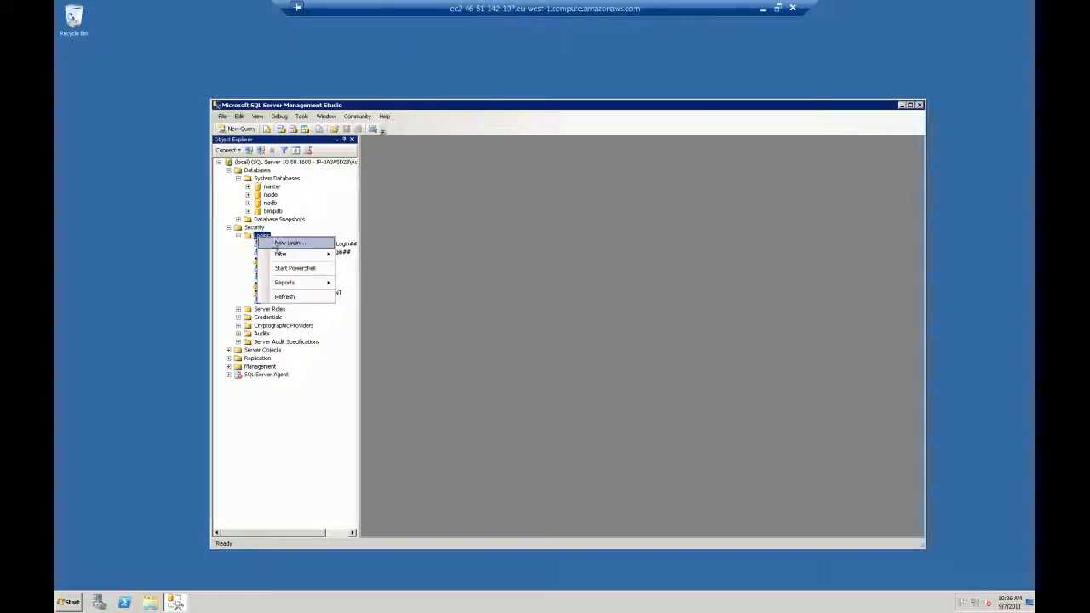
- Add a SQL Server authentication login with a non-expiring password and the dbcreator server role
click(287, 242)
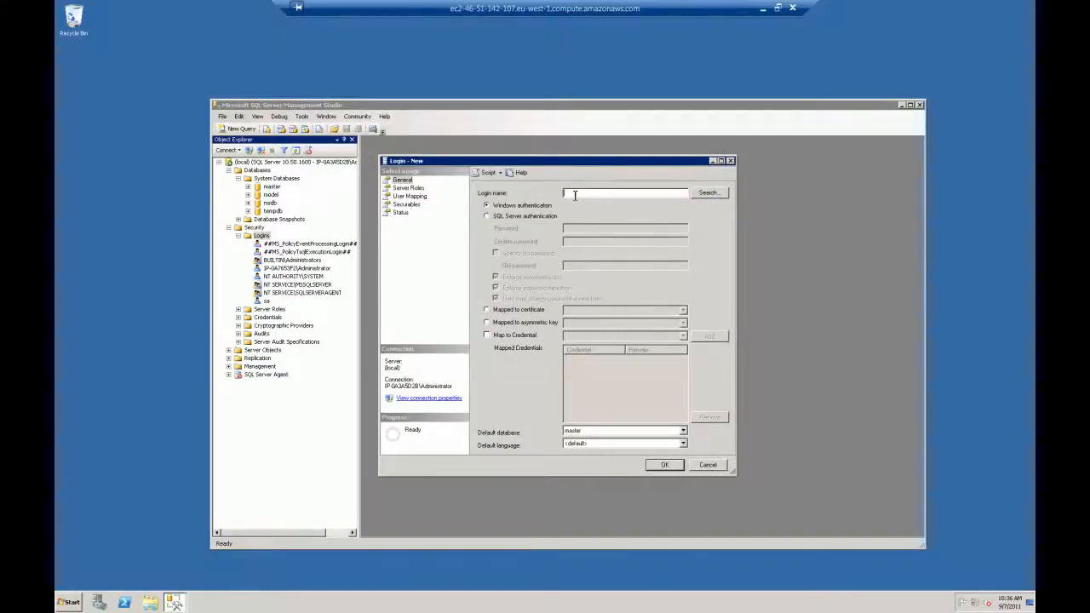
text(dUser)
click(487, 217)
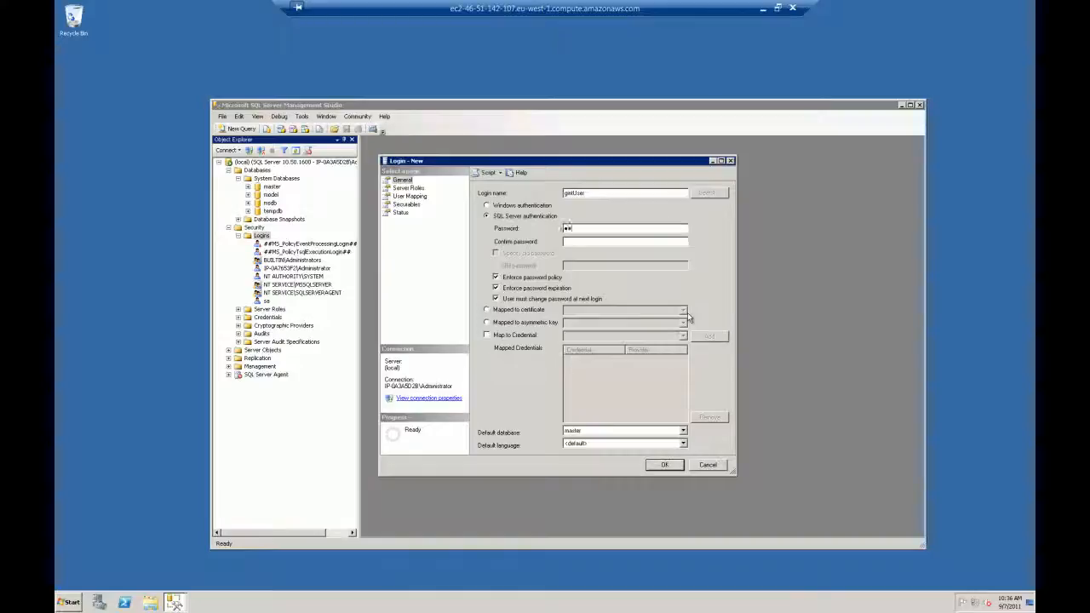
text(••••••)
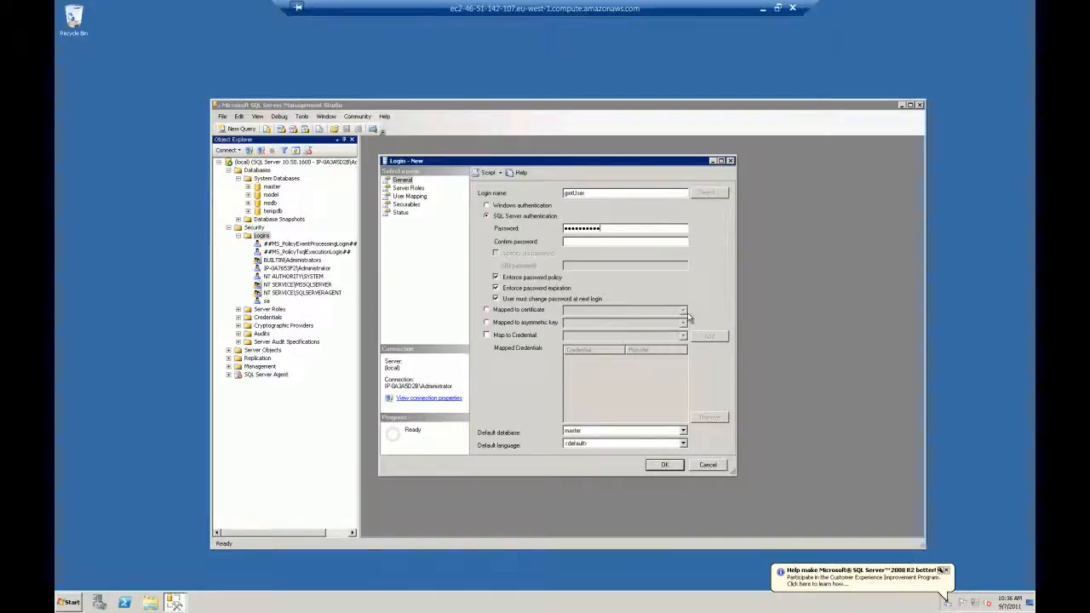
text(•)
key(Tab)
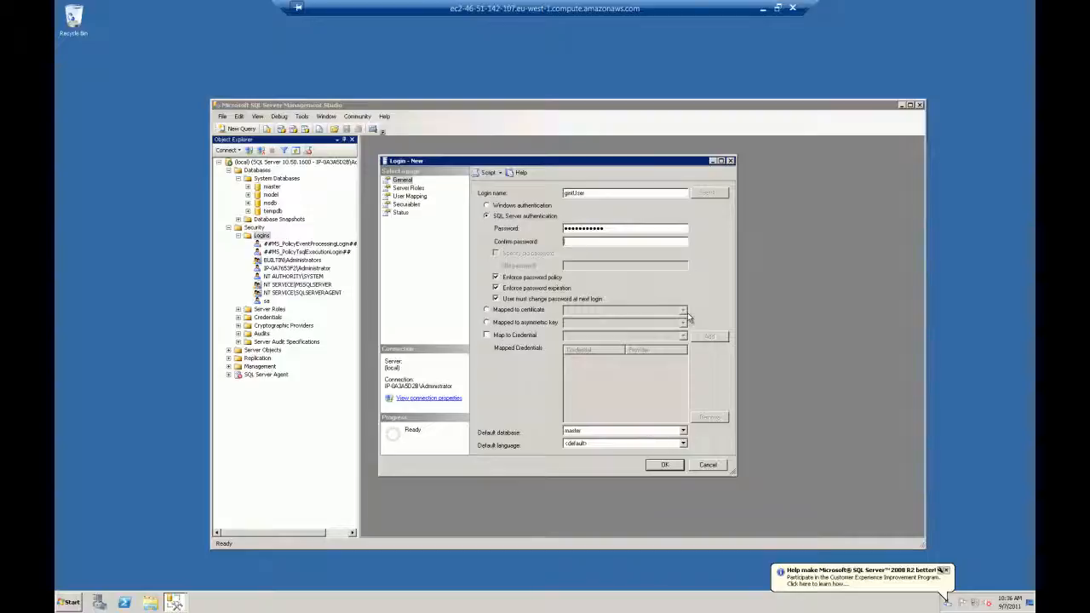
text(•••)
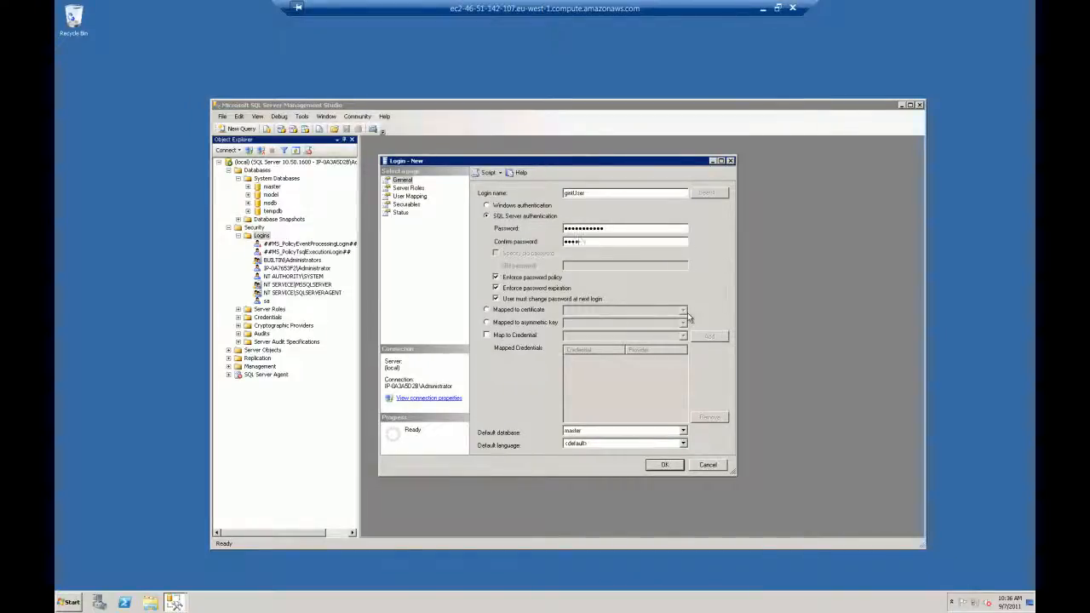
text(••••)
click(508, 290)
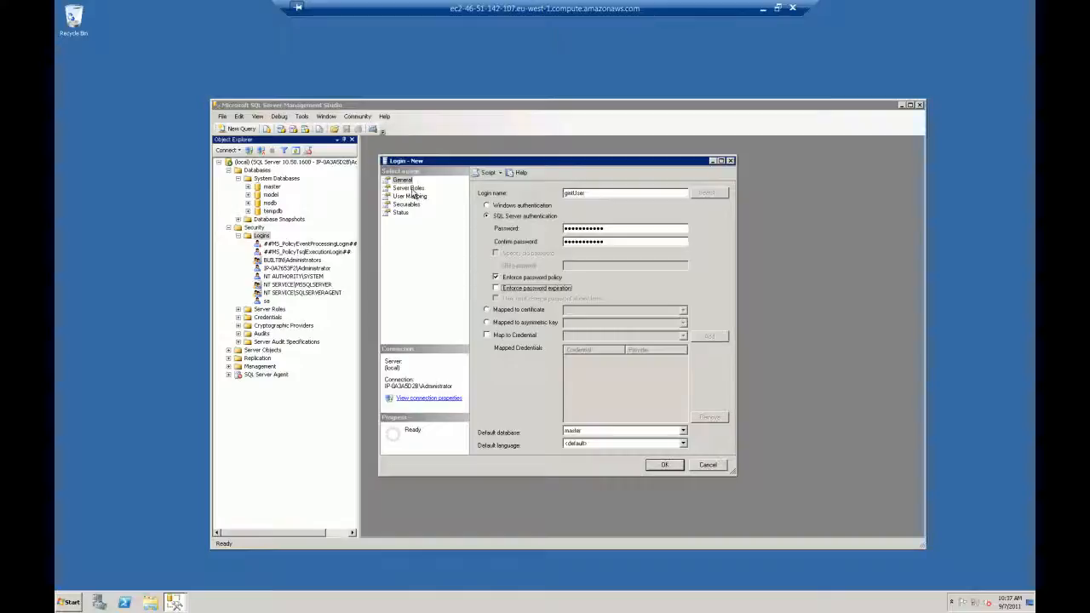
click(412, 189)
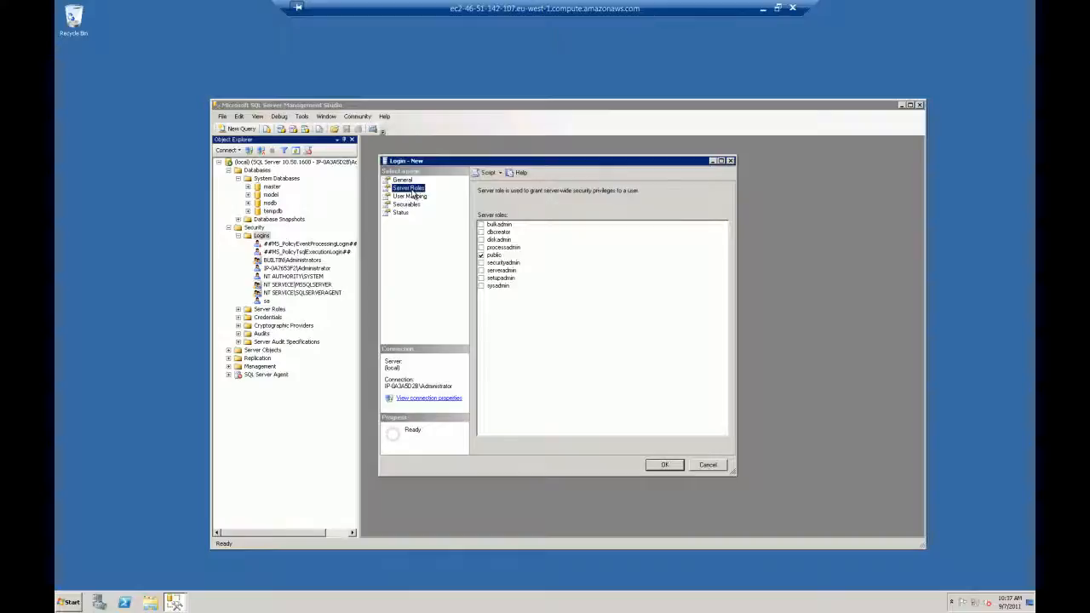
click(482, 232)
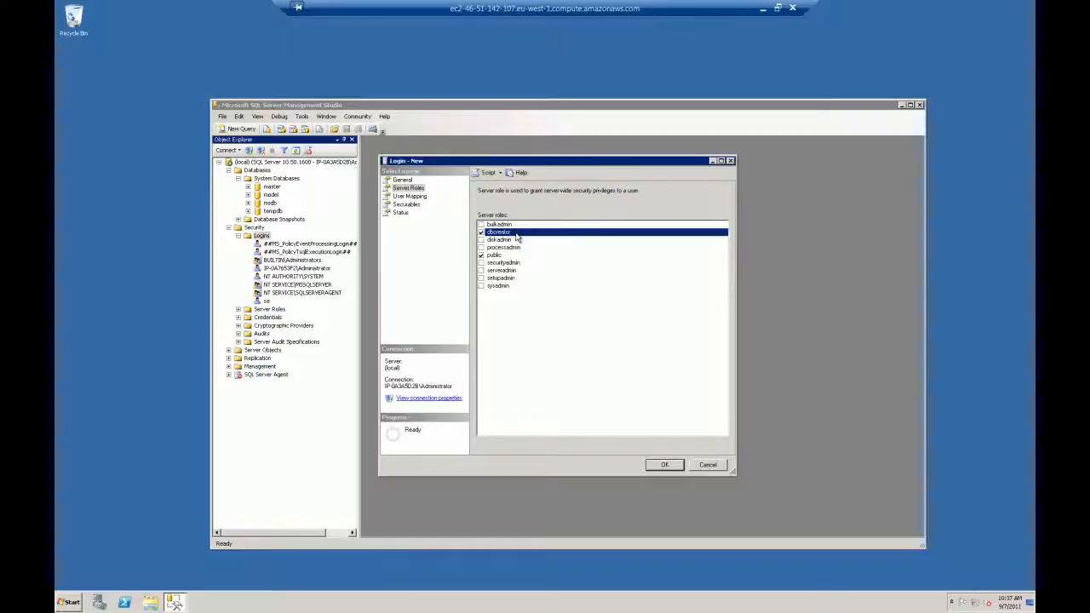
click(651, 464)
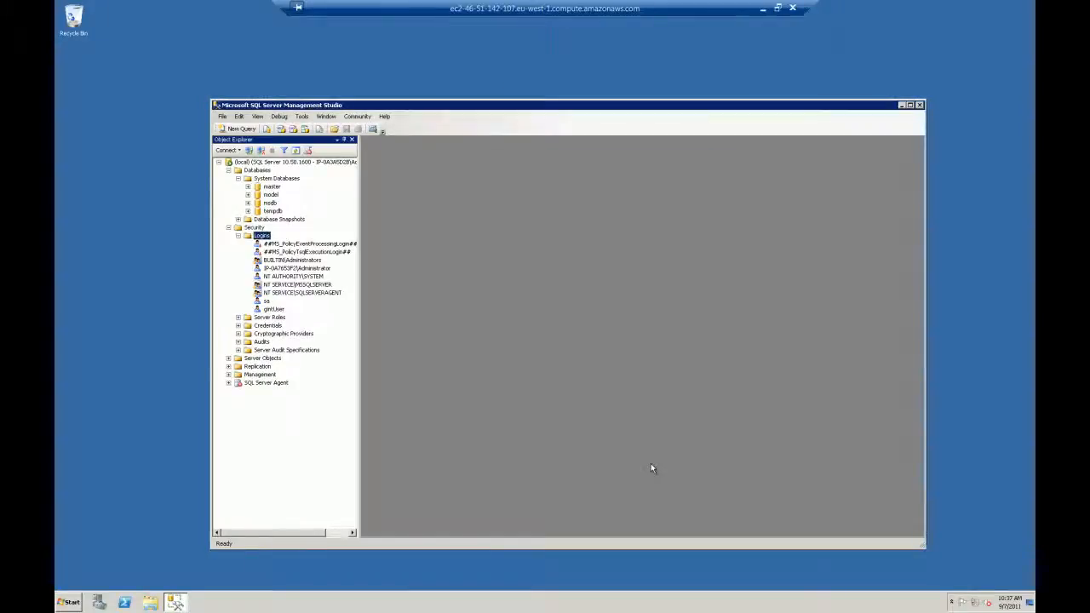
- Disconnect Object Explorer from the server and minimize the remote desktop session
click(261, 151)
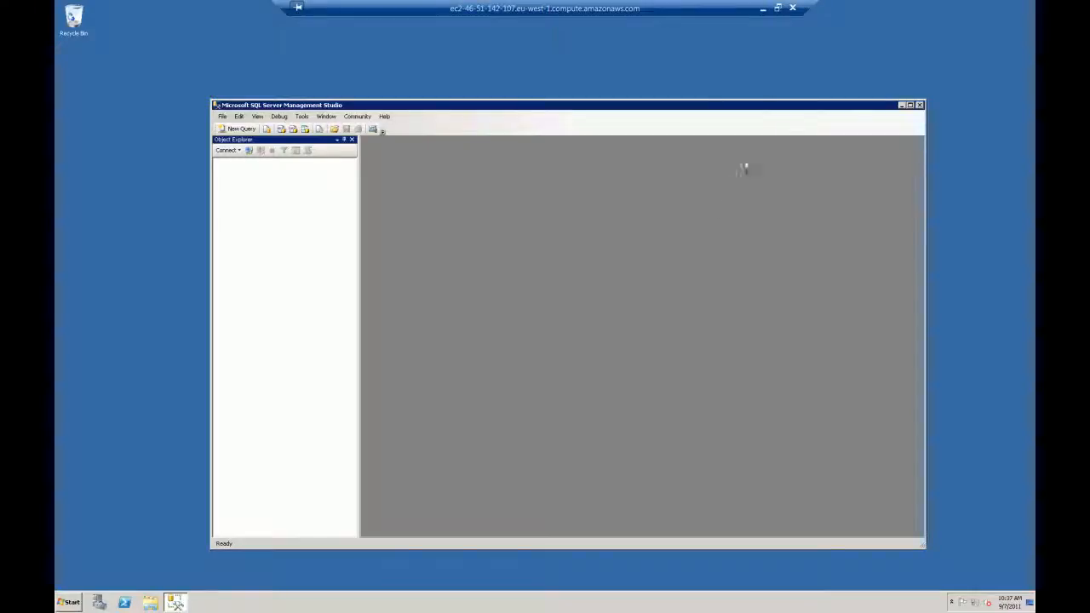
click(763, 9)
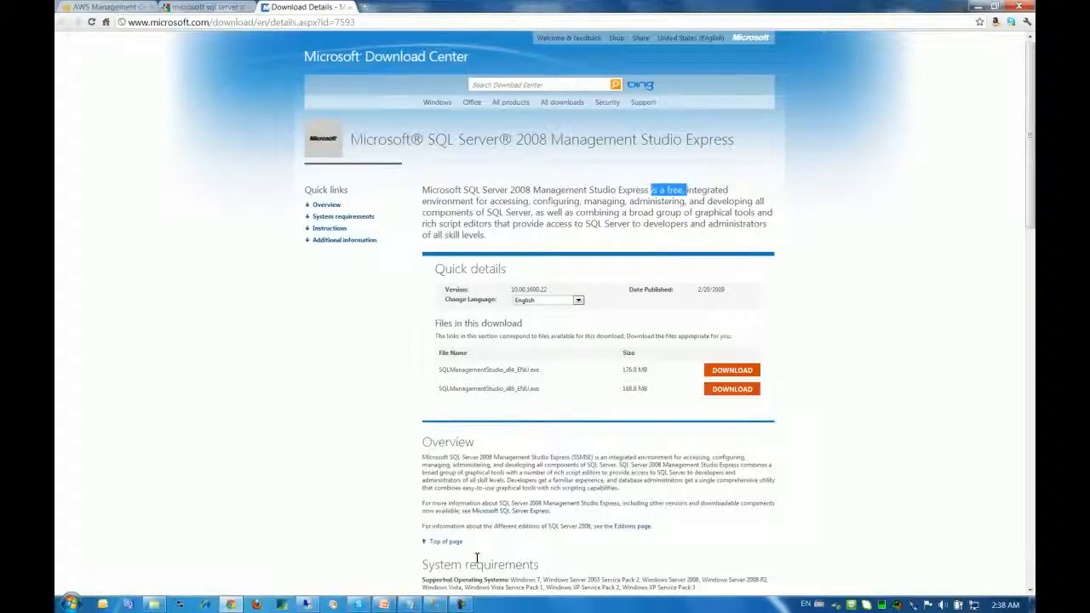
- Start a Database Engine connection to the pasted EC2 host name using SQL Server Authentication
click(442, 606)
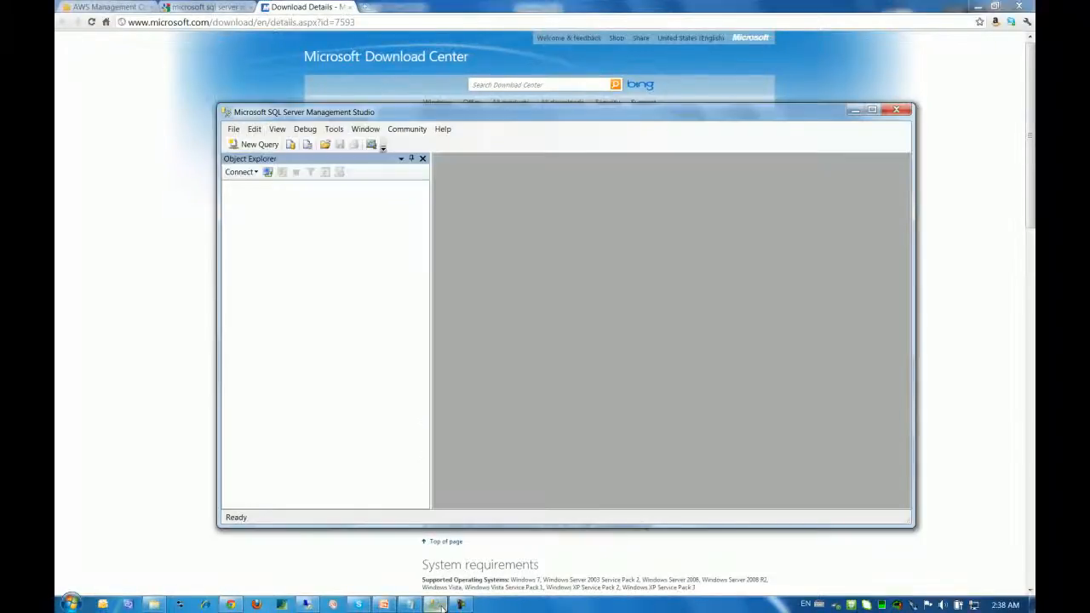
click(251, 176)
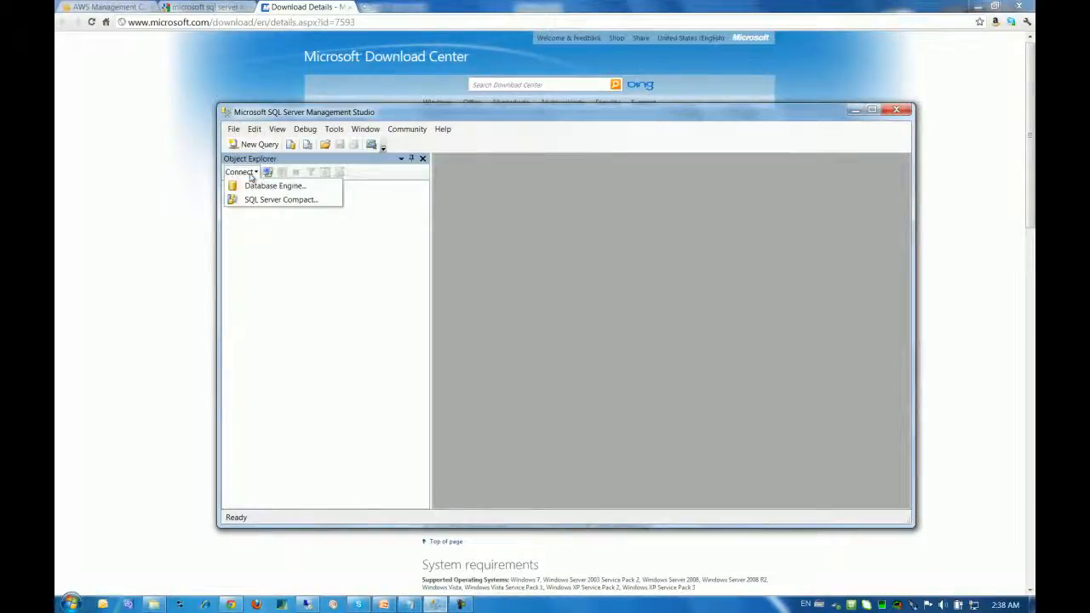
click(252, 191)
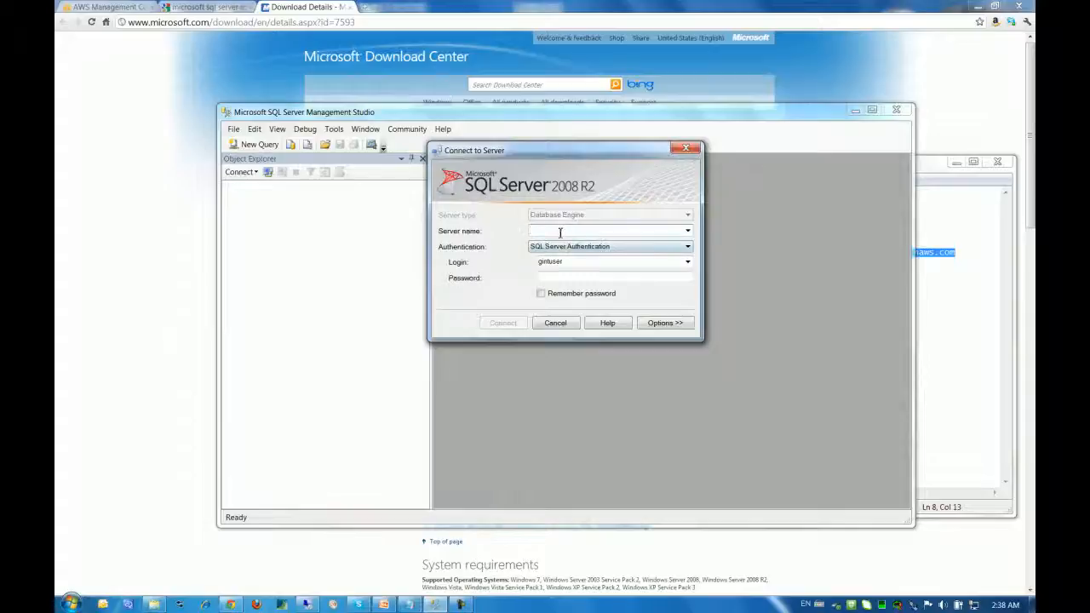
text(6-51-142-107.eu-west-1.compute.amazonaws.com)
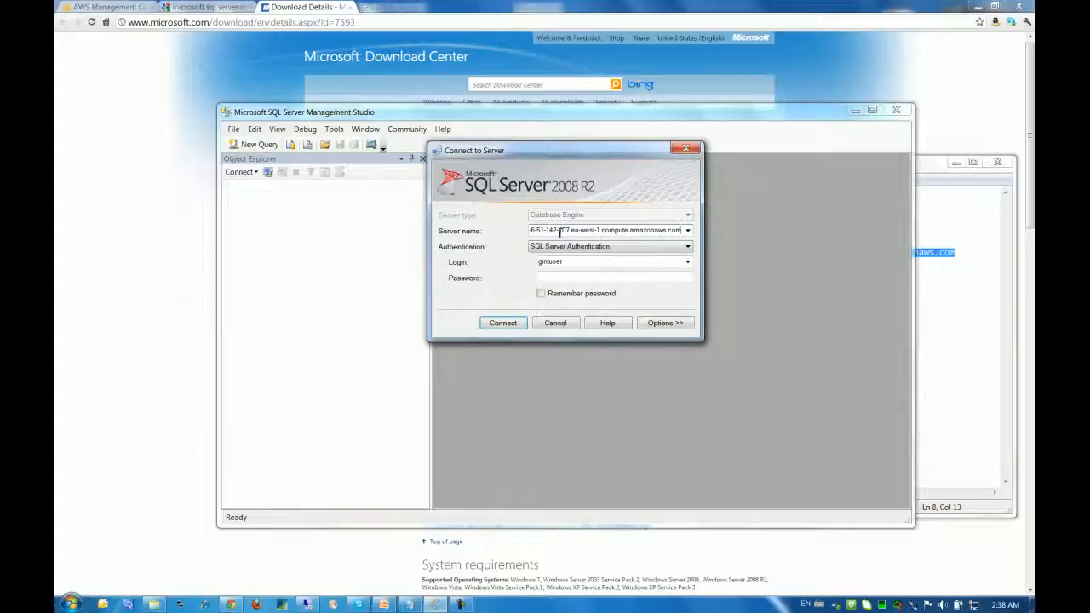
click(562, 246)
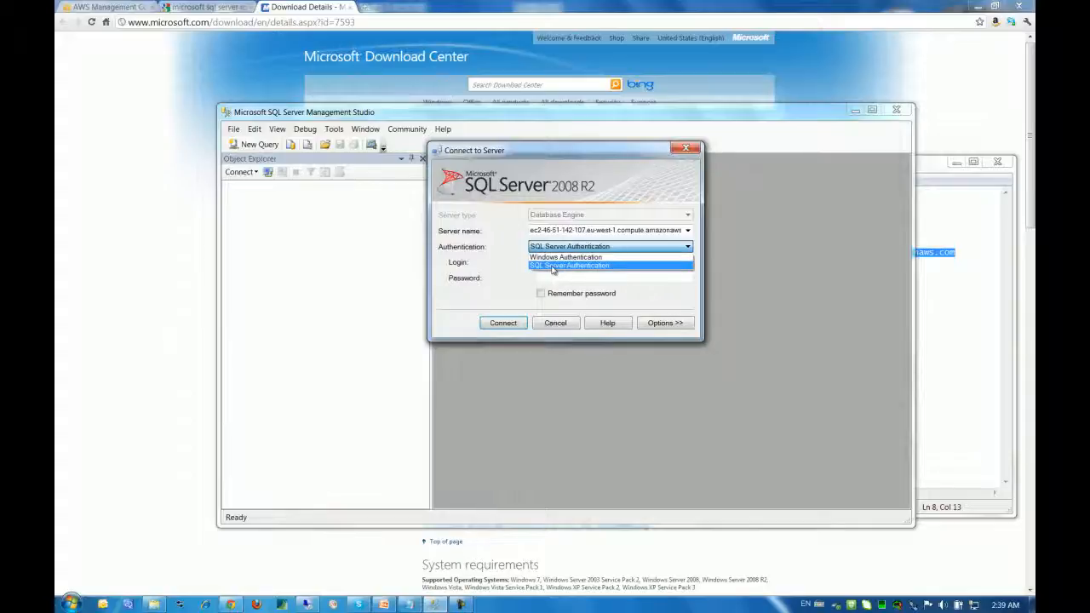
click(553, 265)
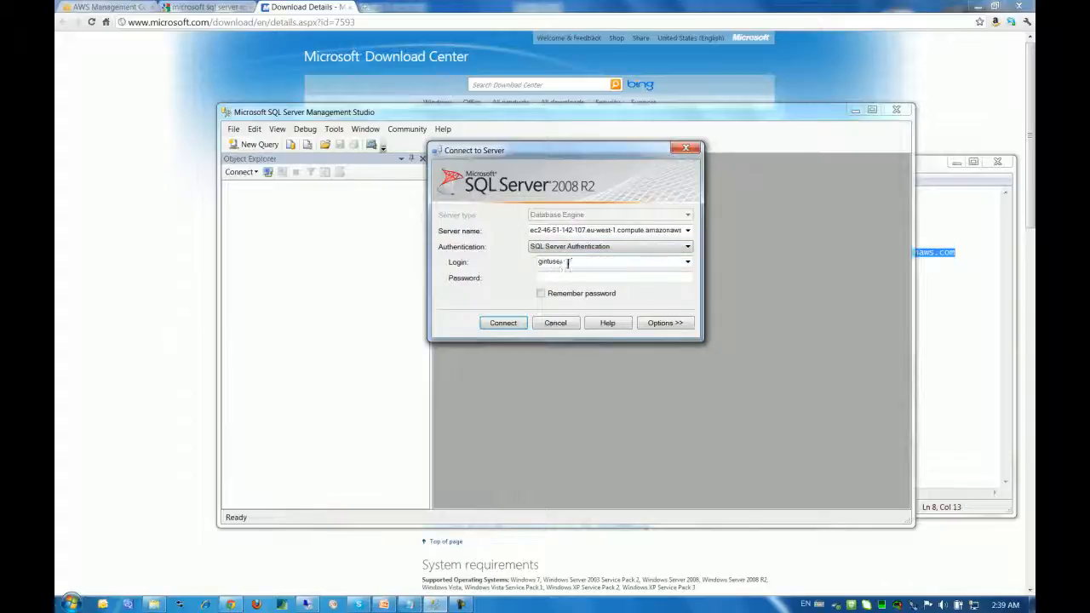
- Enter the new login's name and password and connect to the EC2 server
double_click(557, 261)
key(BackSpace)
text(gintUser)
key(BackSpace)
key(BackSpace)
text(ser)
key(Tab)
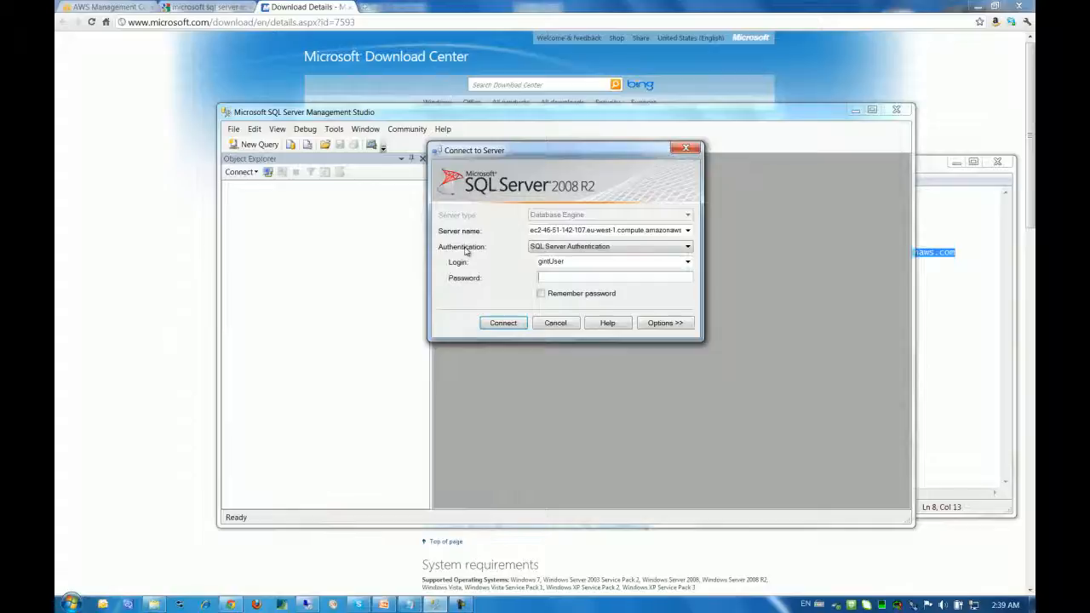
text(*********)
key(Return)
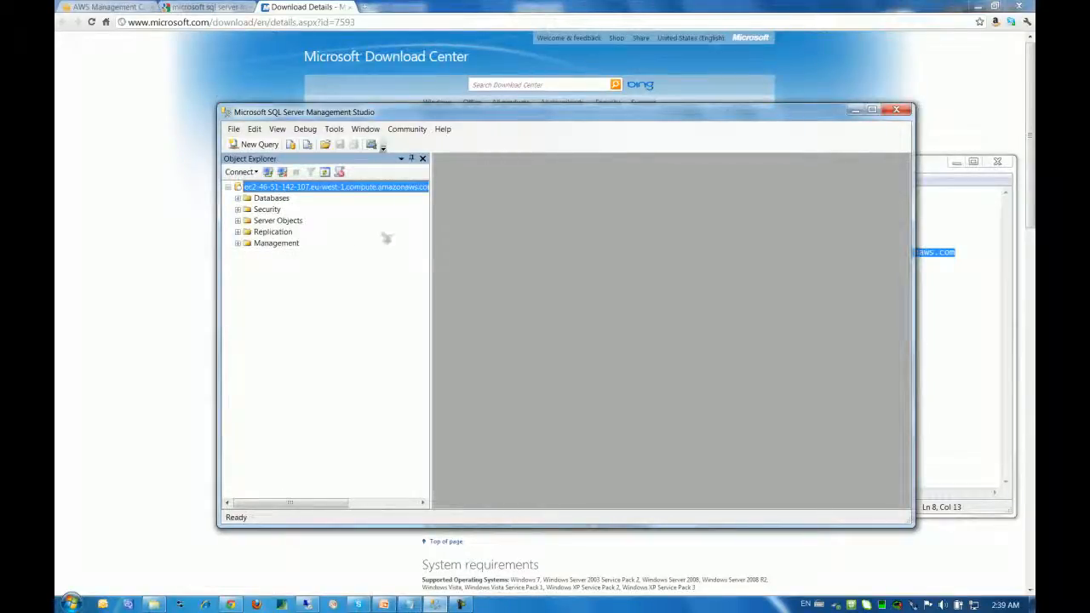
- Add a new database named gINT-Bentley under Databases and select it in Object Explorer
click(238, 198)
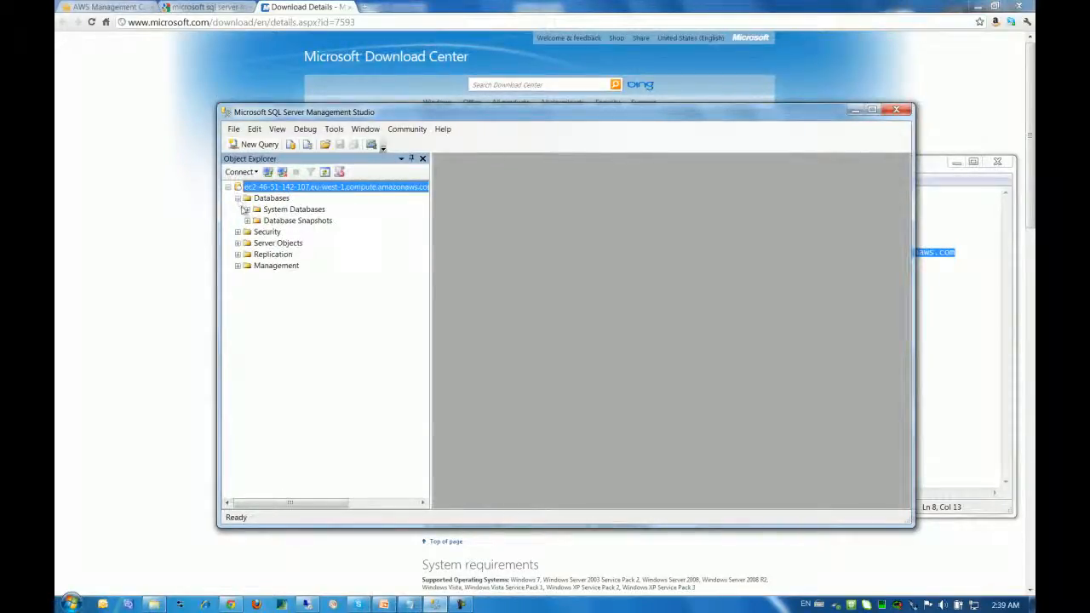
click(274, 199)
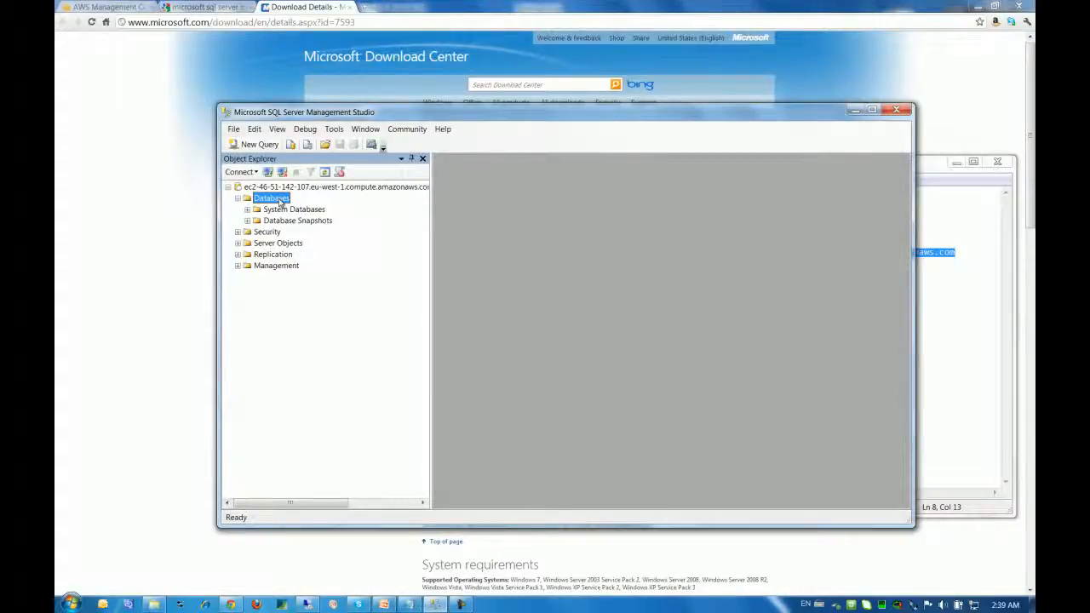
right_click(280, 202)
click(315, 205)
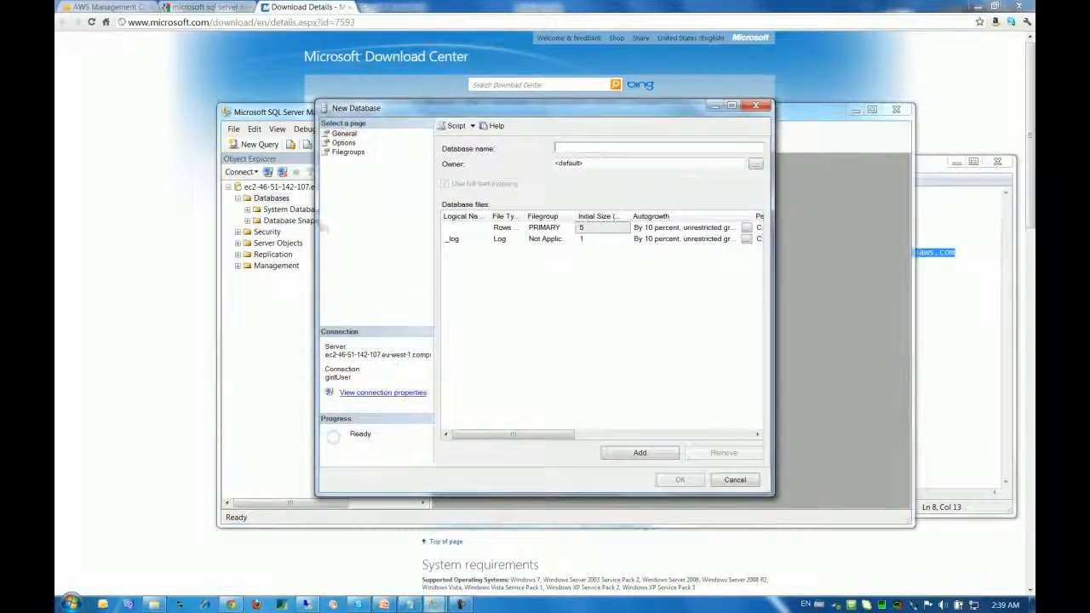
text(g)
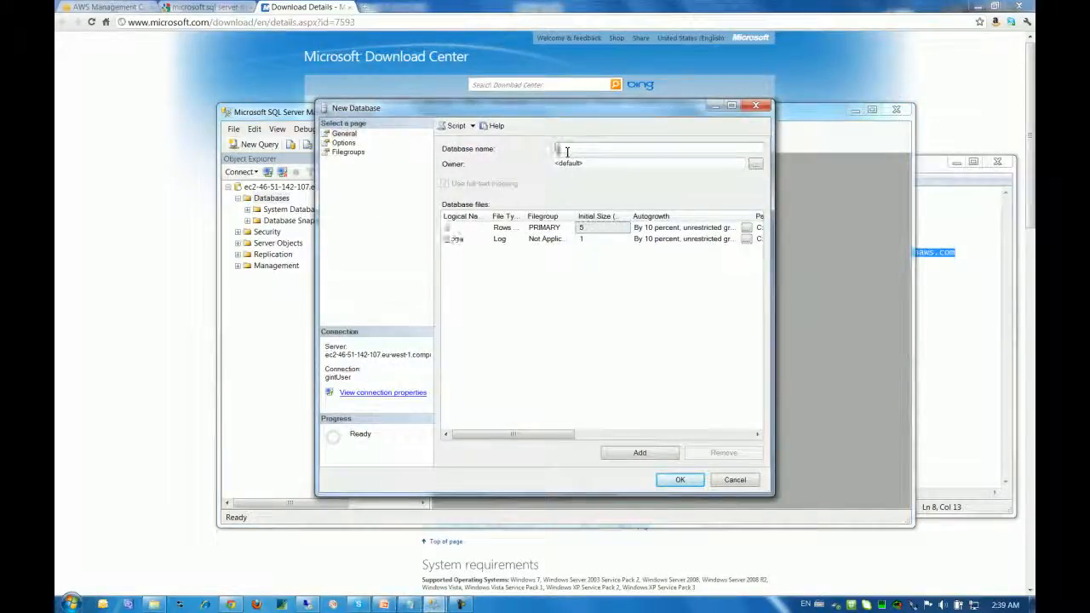
text(INT-Bentley)
click(680, 482)
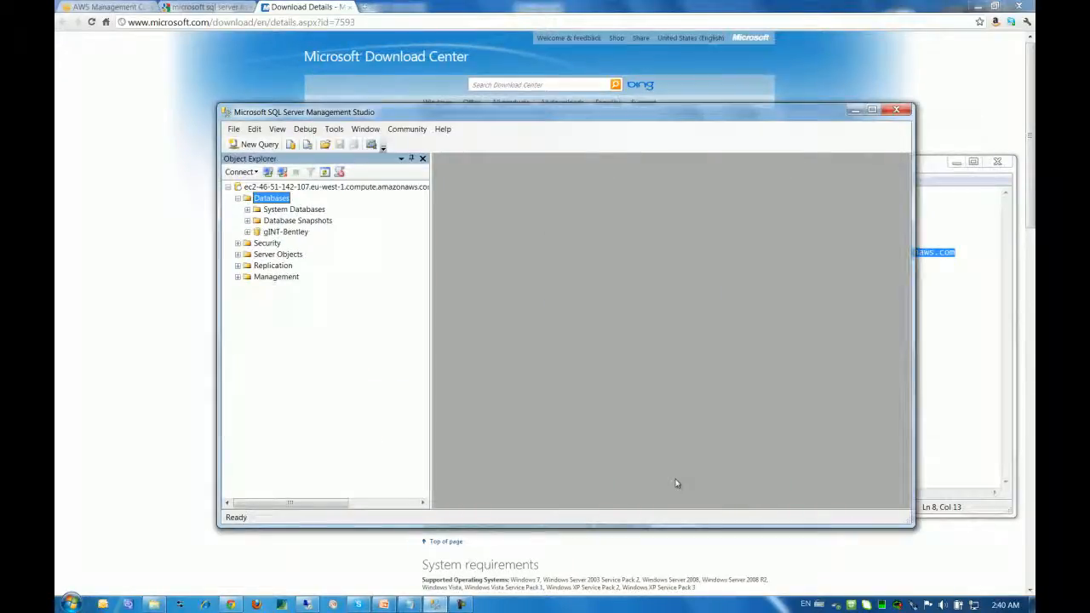
click(277, 234)
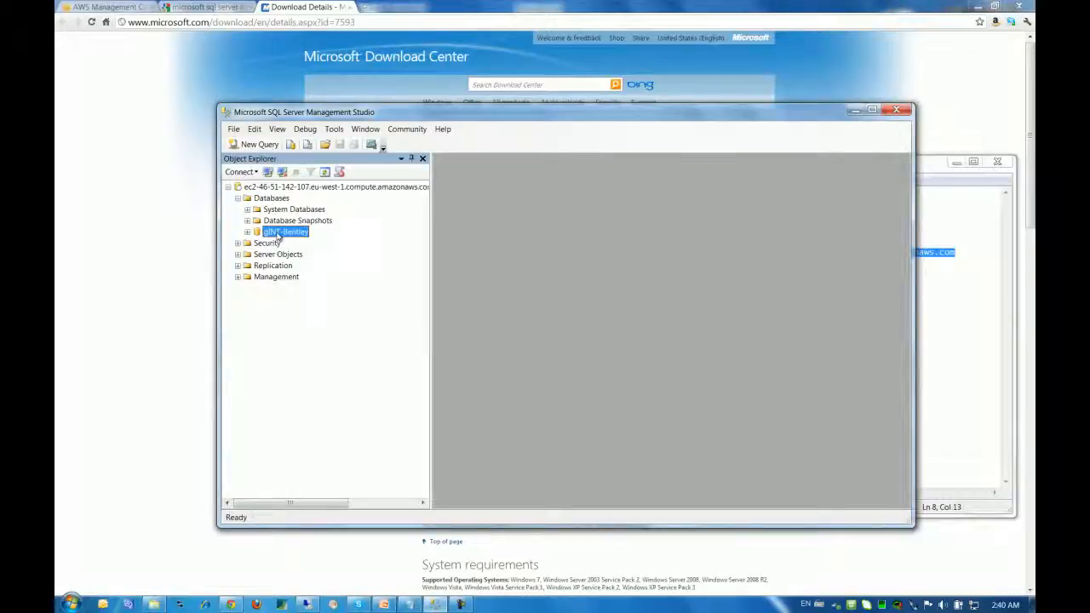
- In the maximized remote desktop, connect Management Studio with Windows authentication and find gINT-Bentley under Databases
click(308, 607)
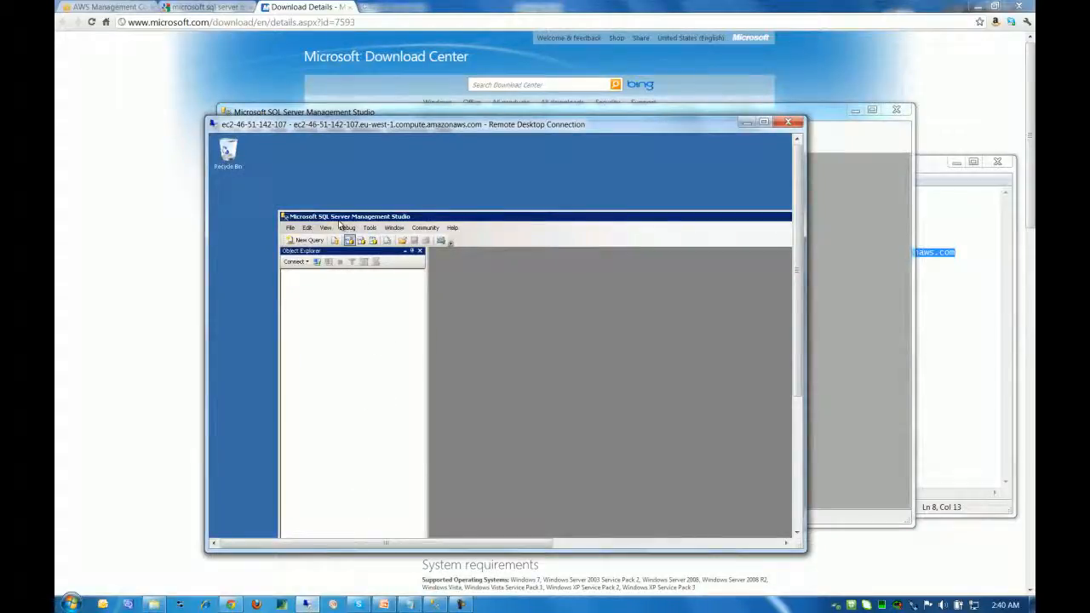
click(764, 122)
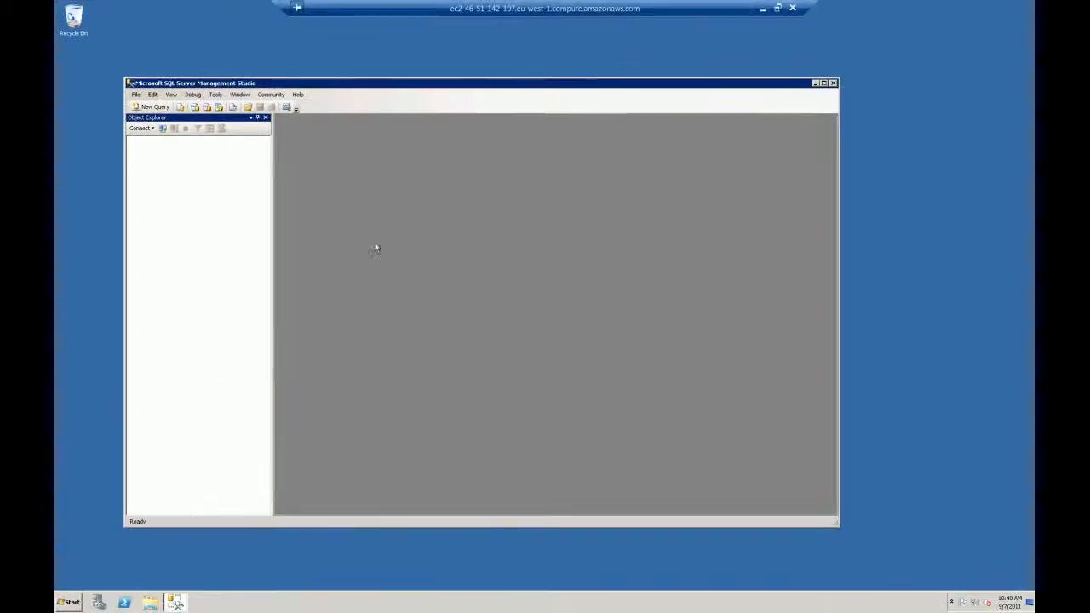
click(142, 128)
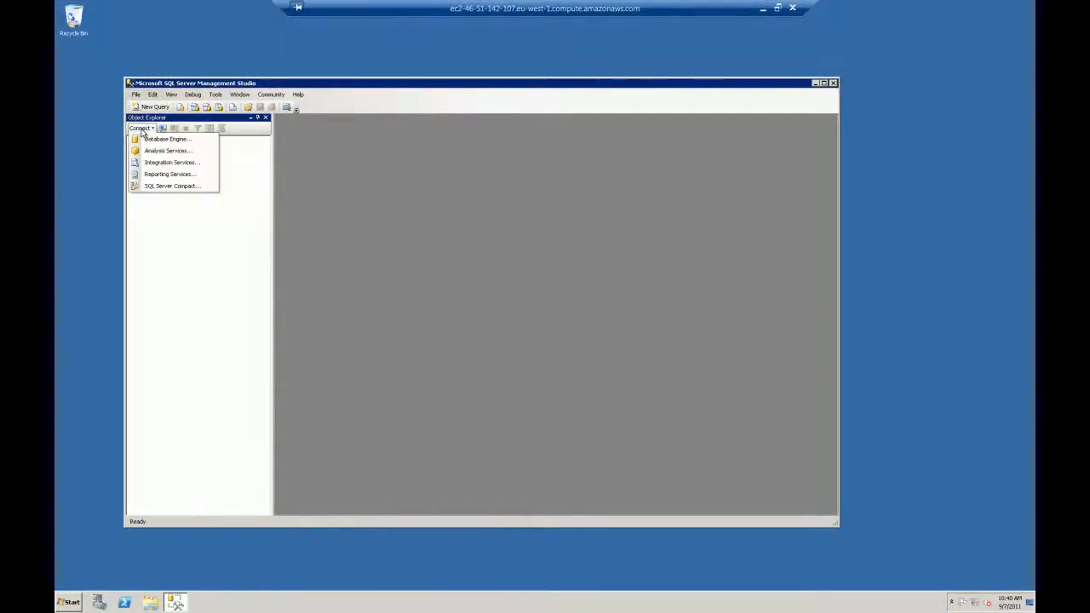
click(162, 139)
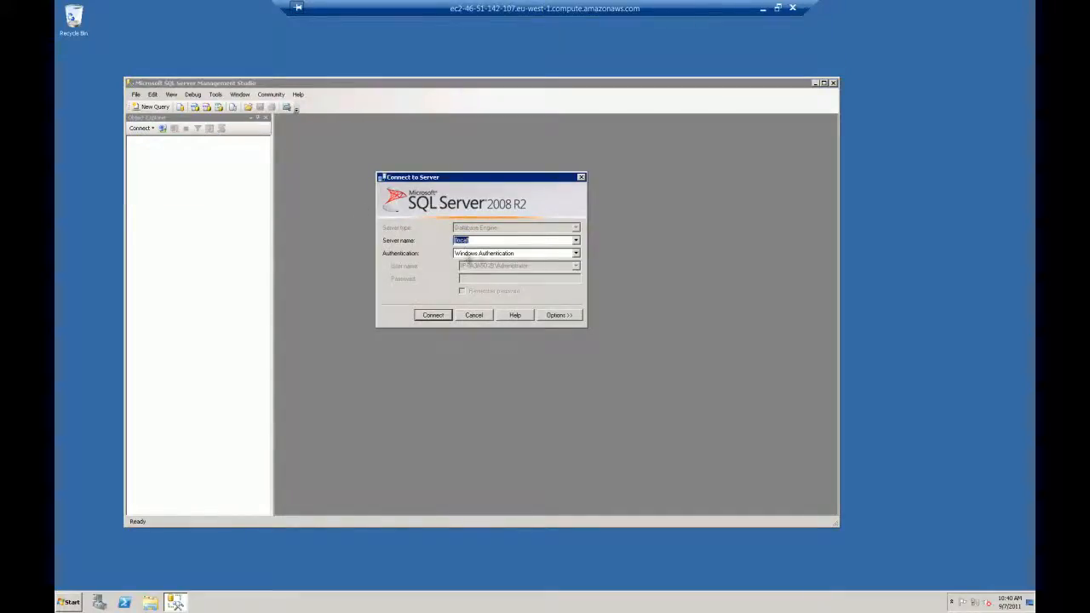
click(431, 316)
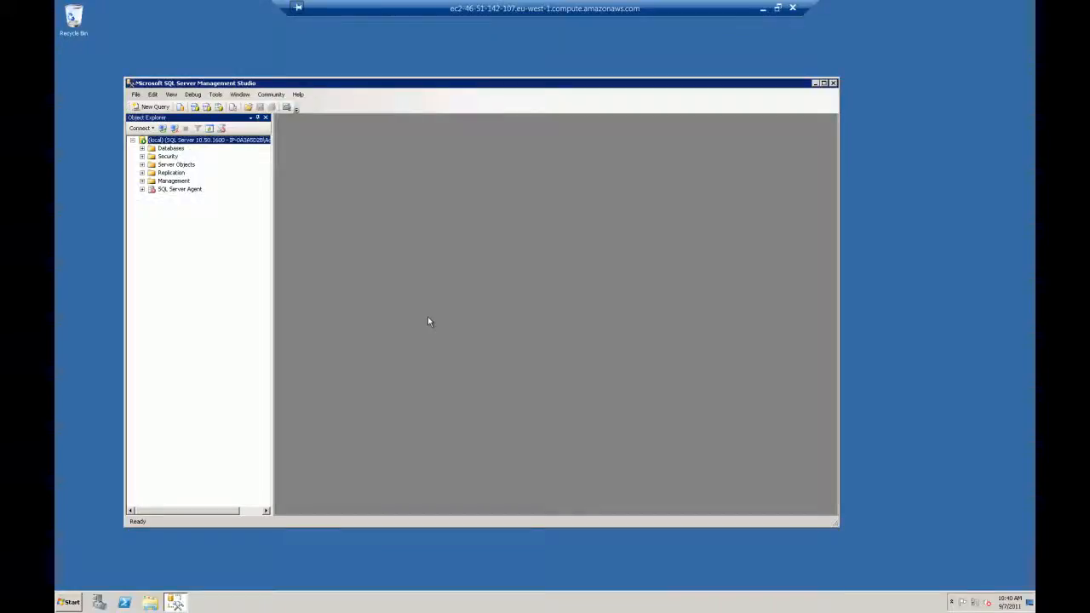
click(141, 148)
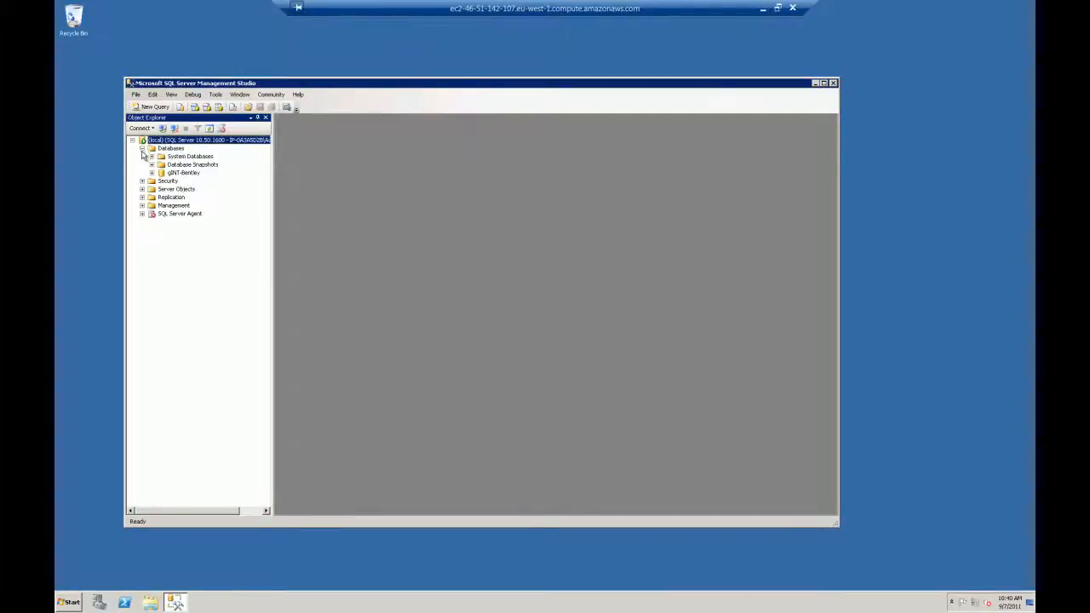
click(182, 173)
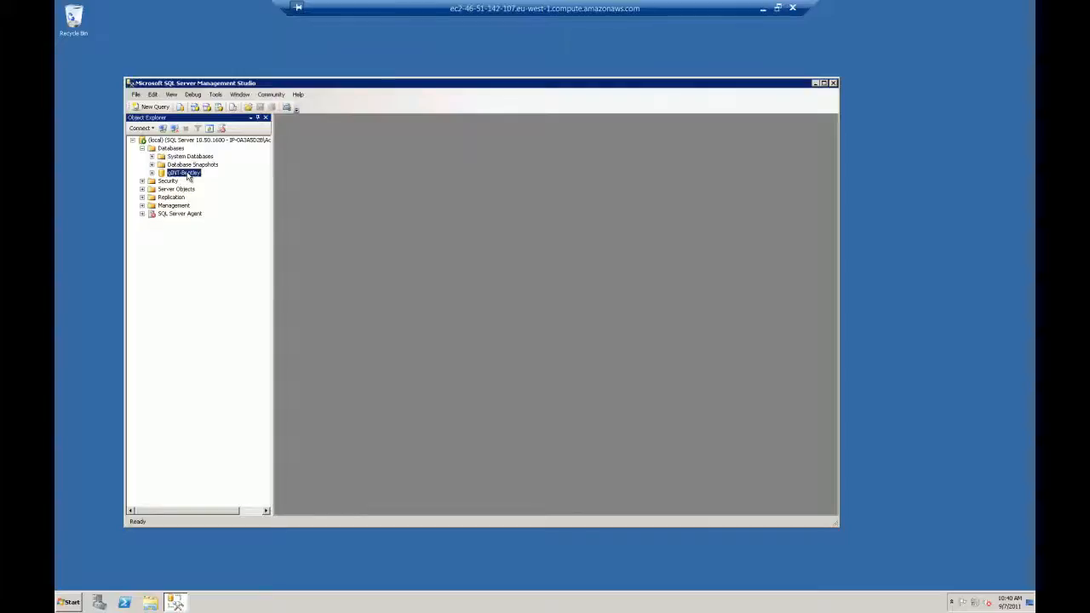
- Exit Management Studio on the EC2 instance and log off the remote session
click(136, 94)
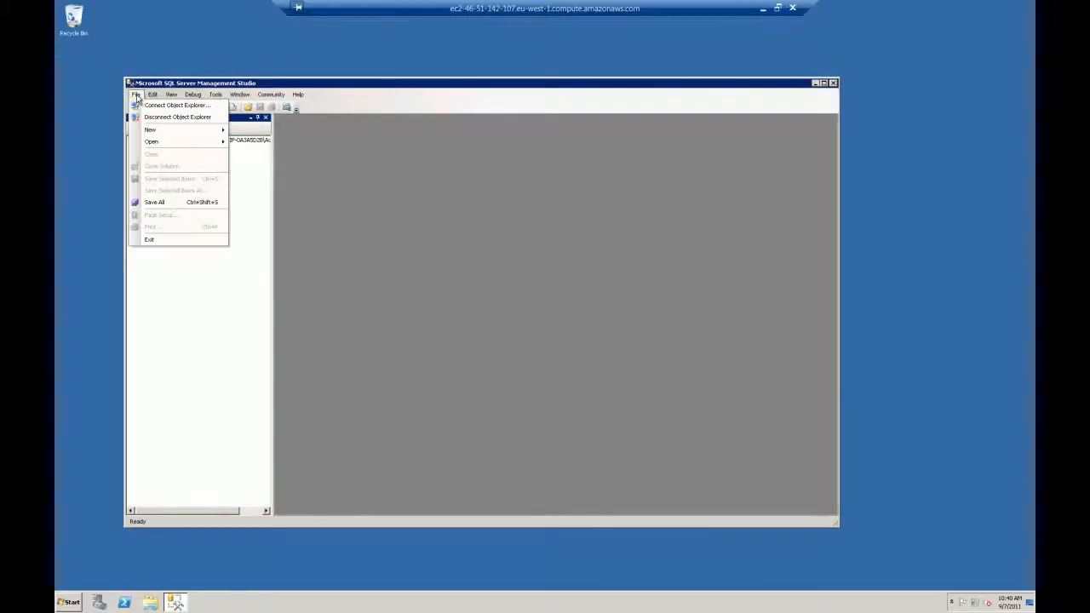
click(161, 238)
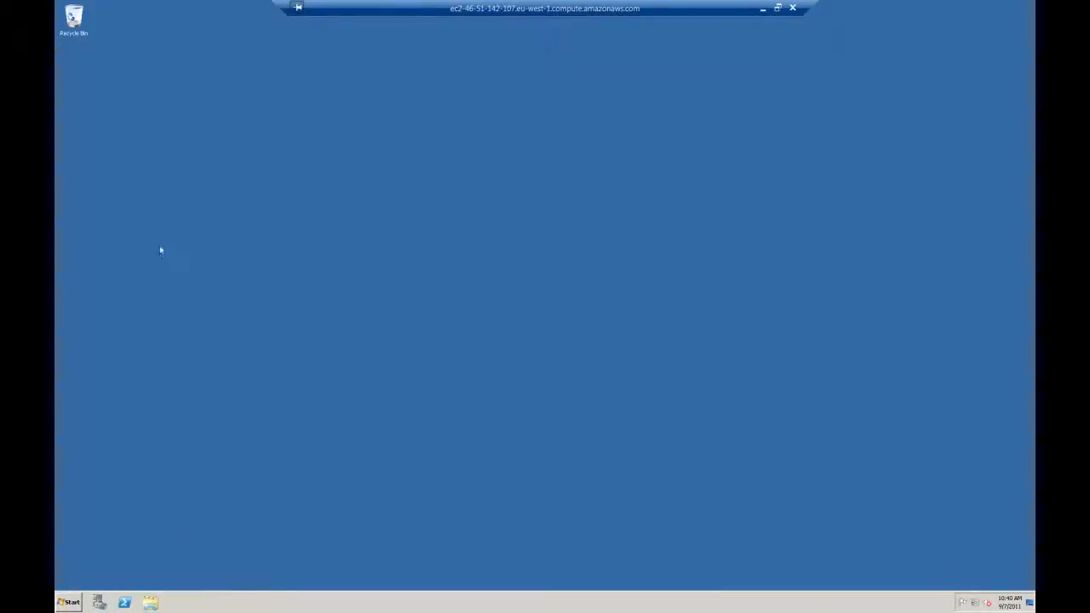
click(72, 602)
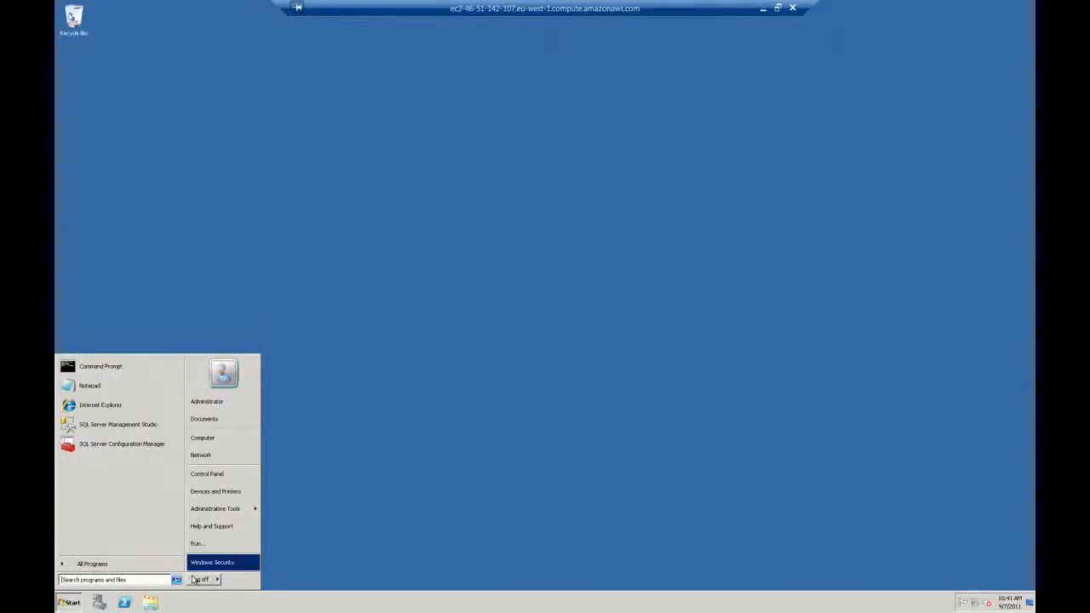
click(194, 579)
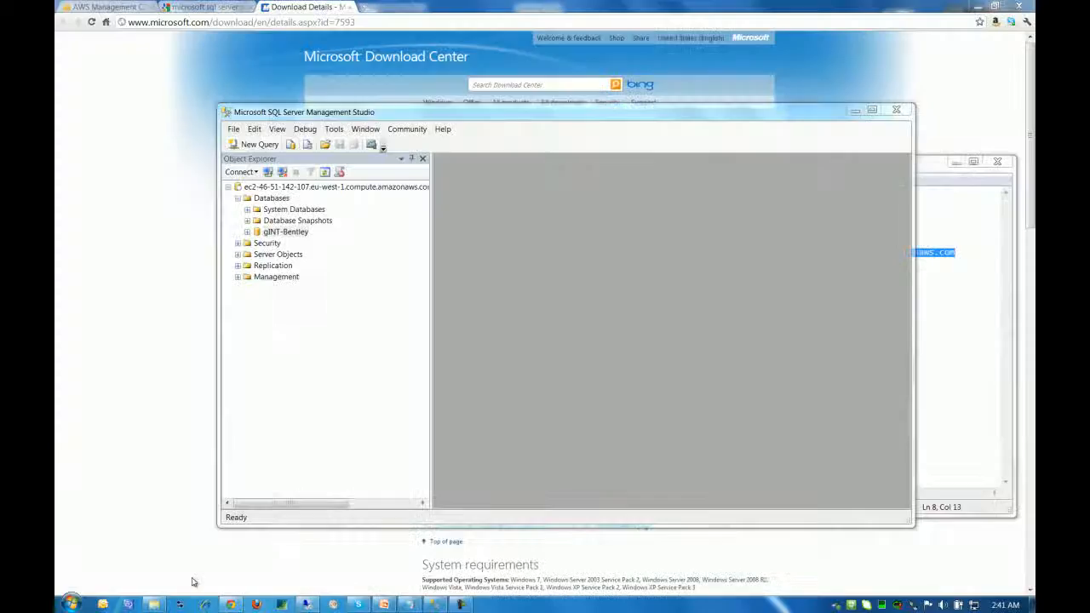
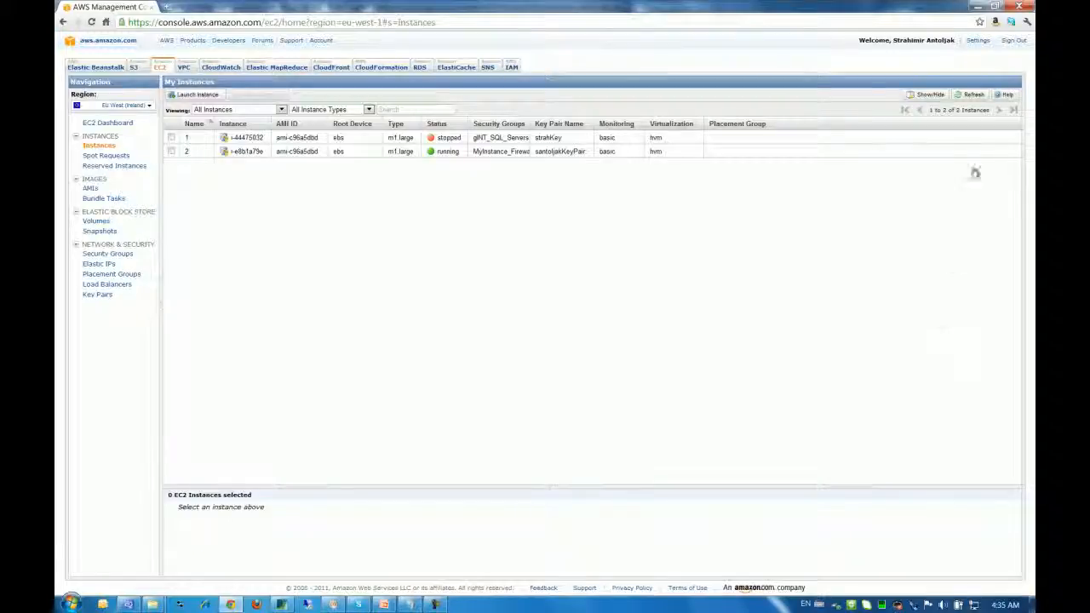
- Sign out of the AWS console and close the browser window to return to gINT
click(1009, 42)
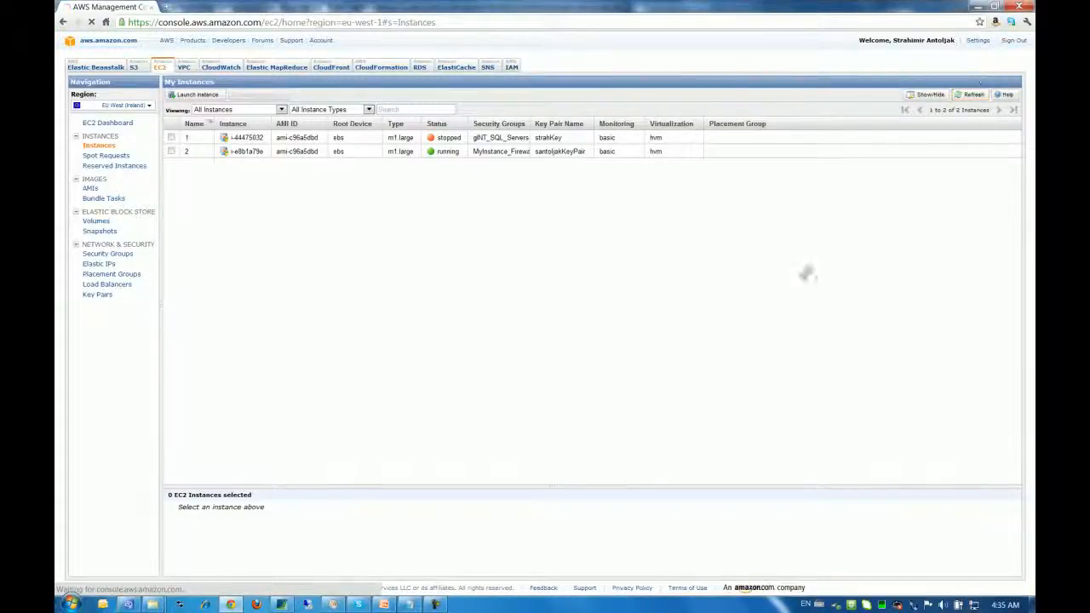
click(1026, 5)
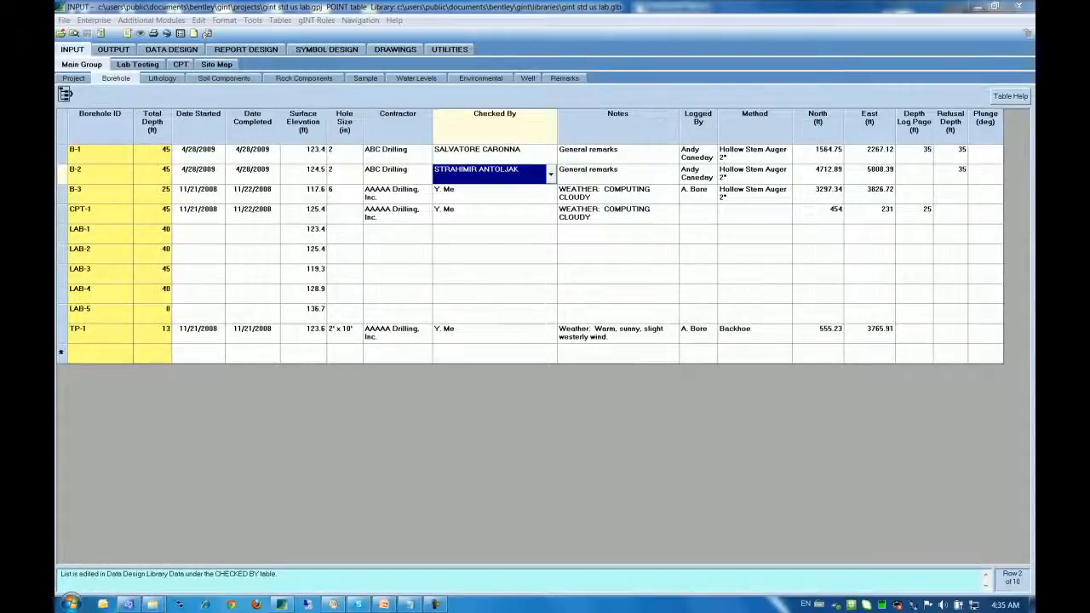
- Restore down the gINT window and choose Enterprise > Upsize Current Project to Enterprise
click(992, 6)
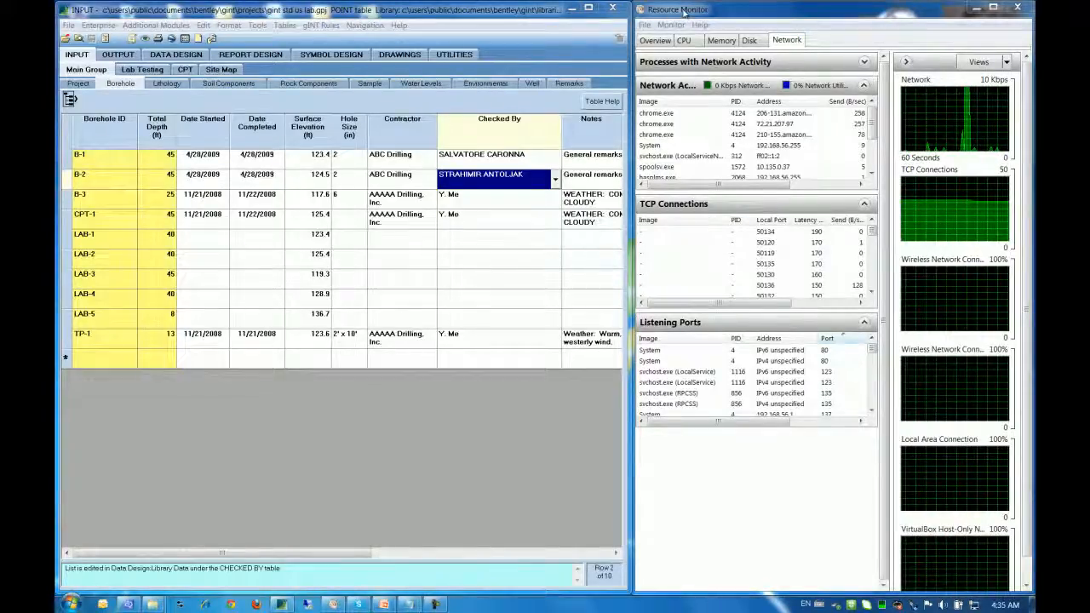
click(98, 25)
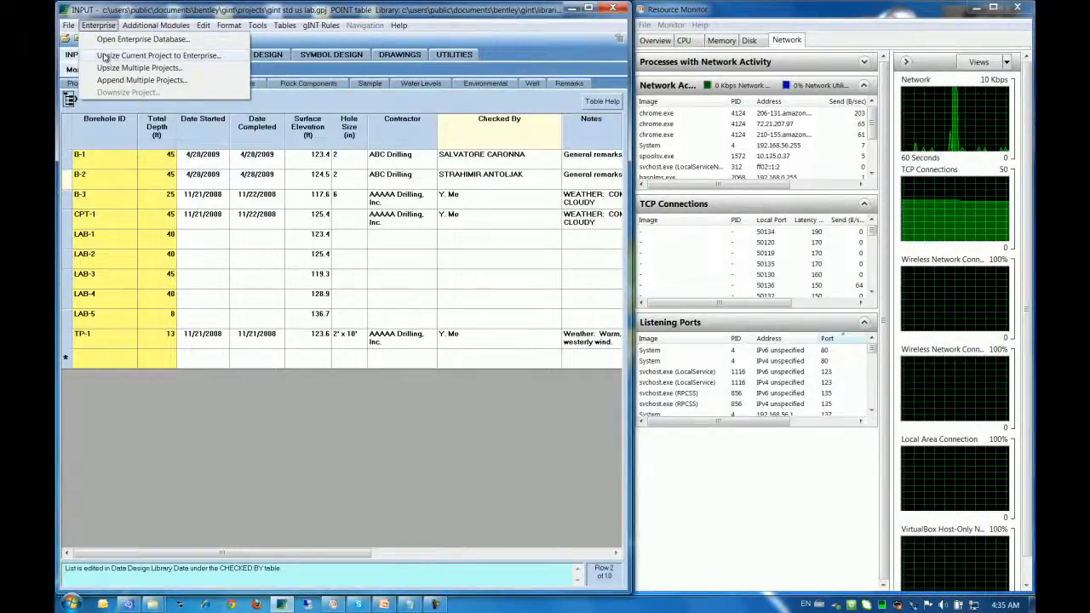
click(103, 56)
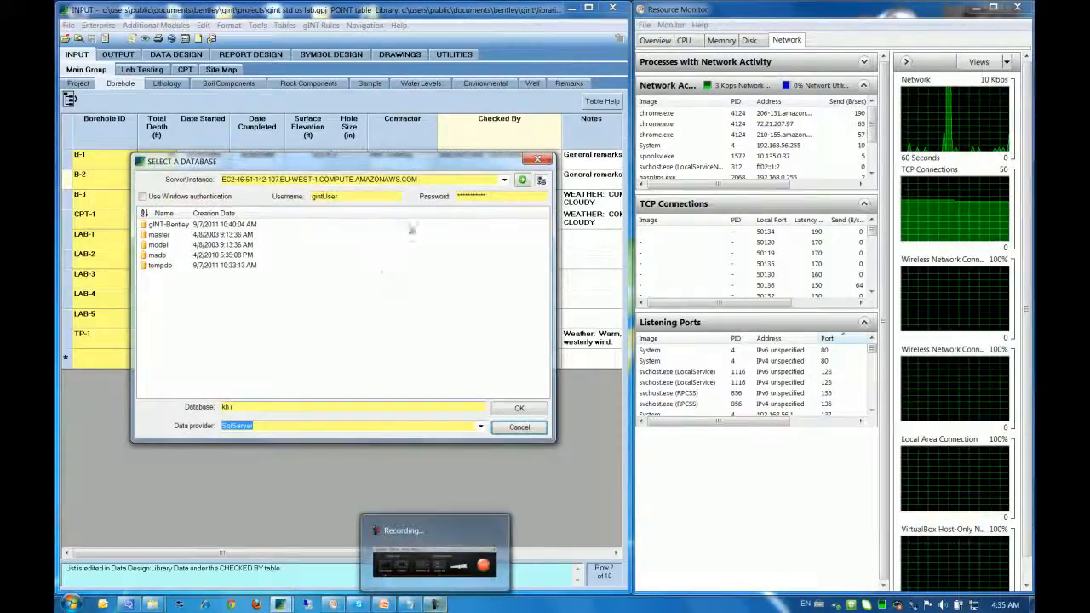
- Connect to the EC2 SQL Server host using the pasted server name and the SQL login credentials
click(437, 181)
key(BackSpace)
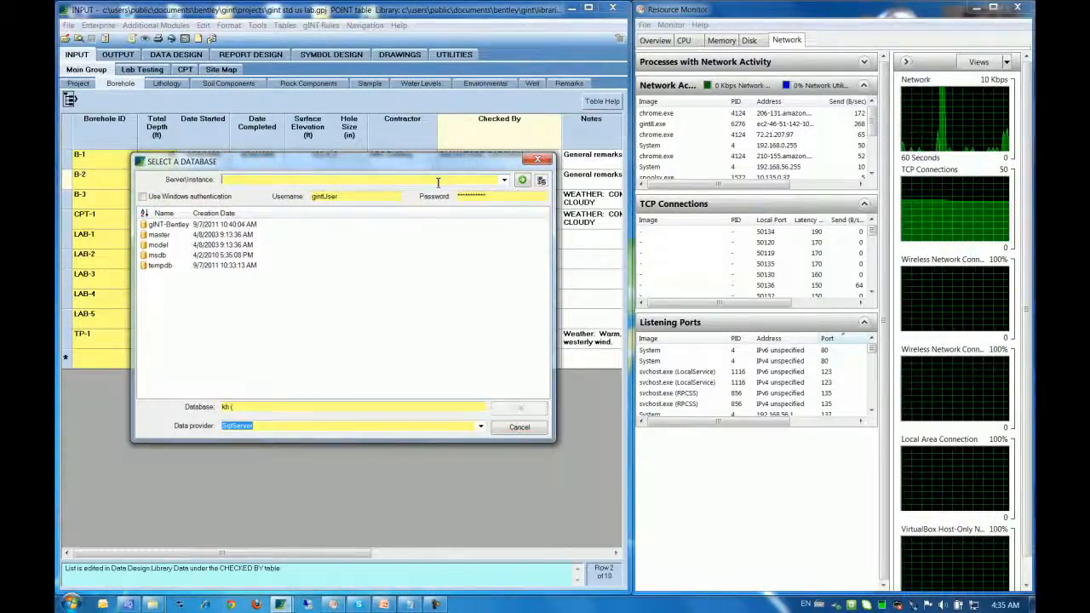
text(ec2-46-51-142-107.eu-west-1.compute.amazonaws.com)
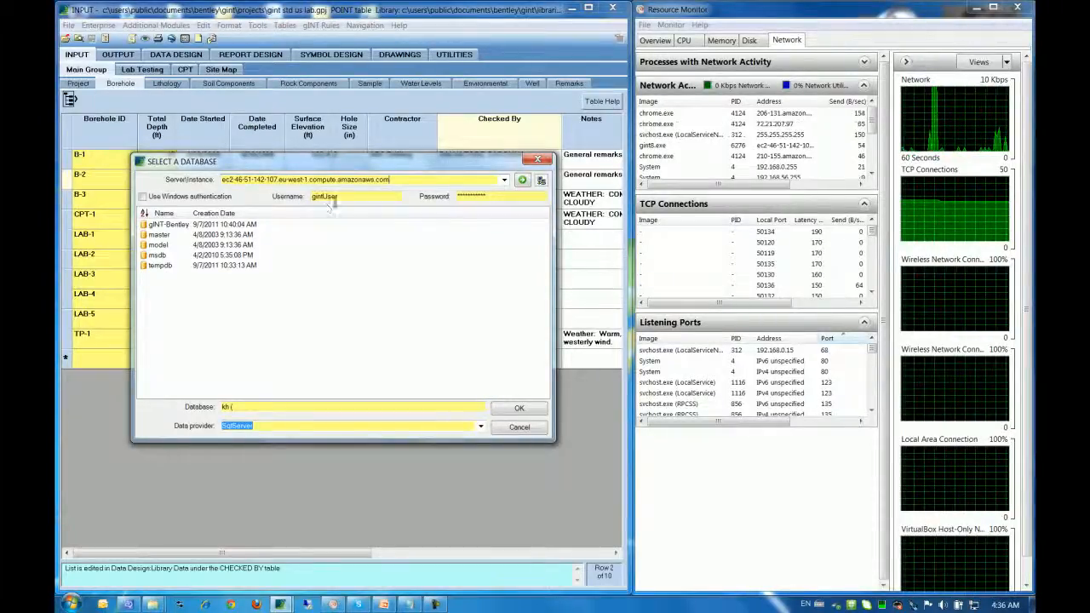
drag(338, 198, 256, 212)
text(gintUser)
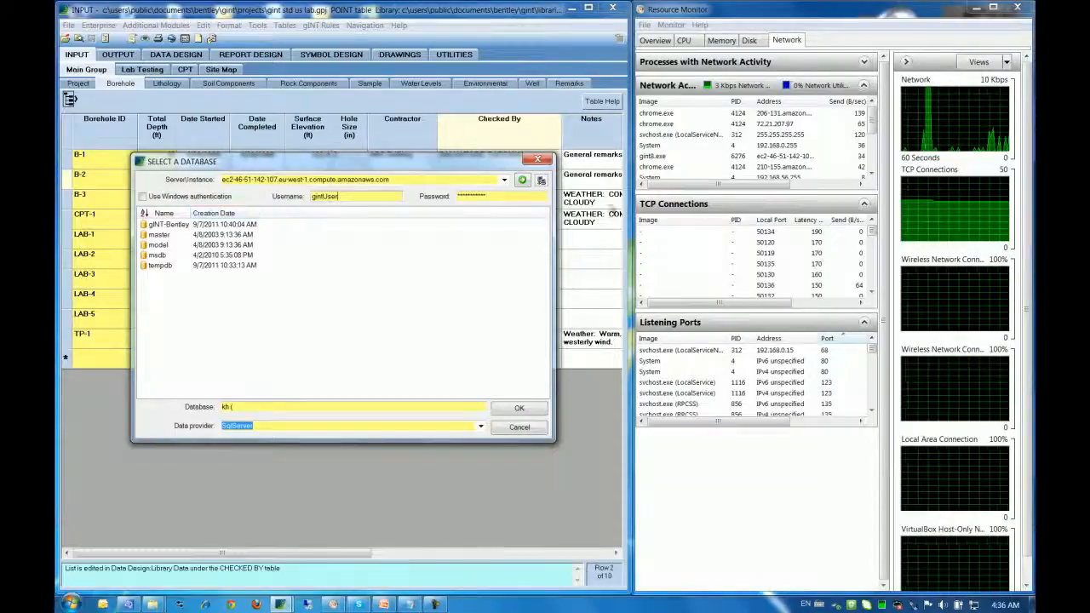
key(Tab)
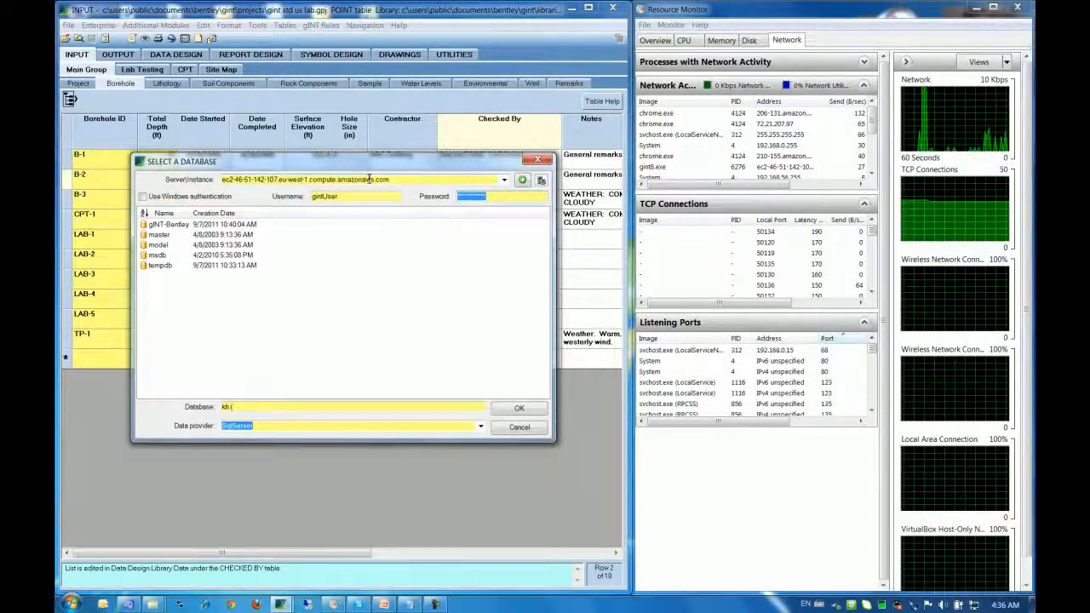
key(ctrl+v)
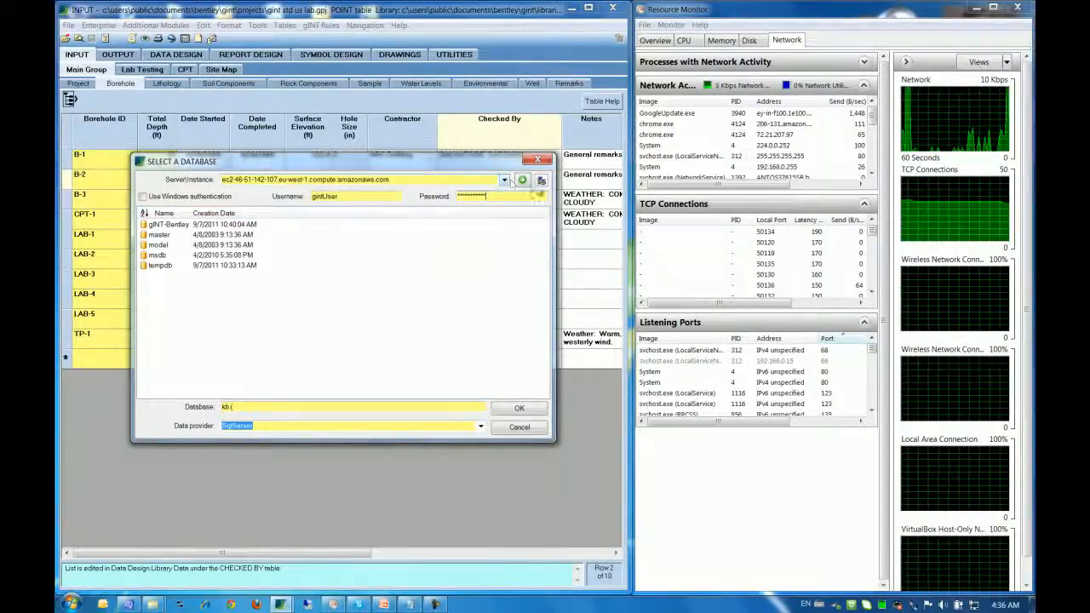
click(523, 182)
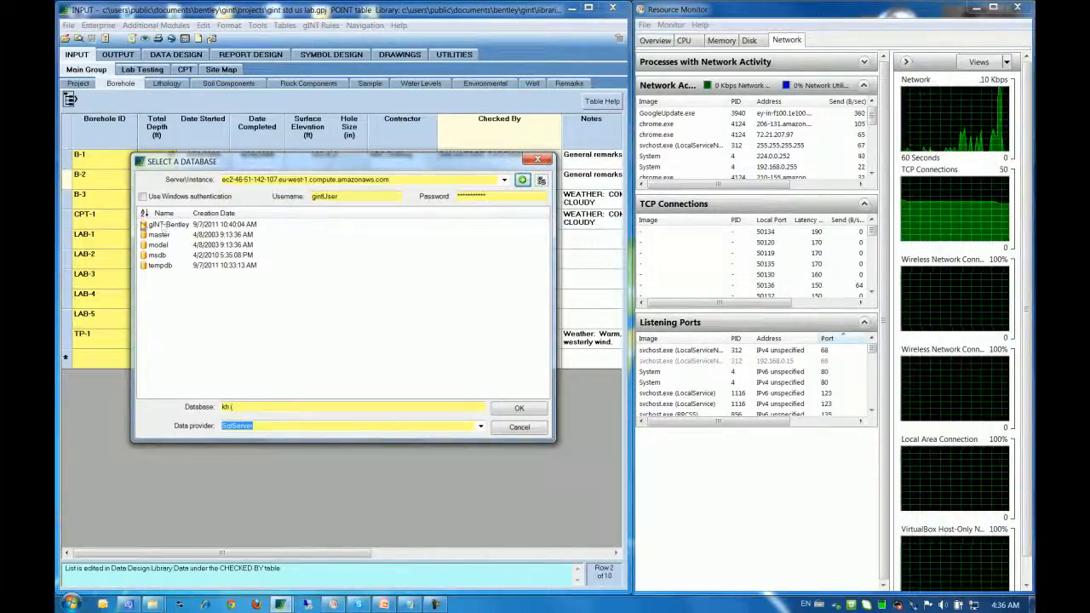
- Name the new target database gINT_Master instead of gINT-Bentley and confirm
click(164, 225)
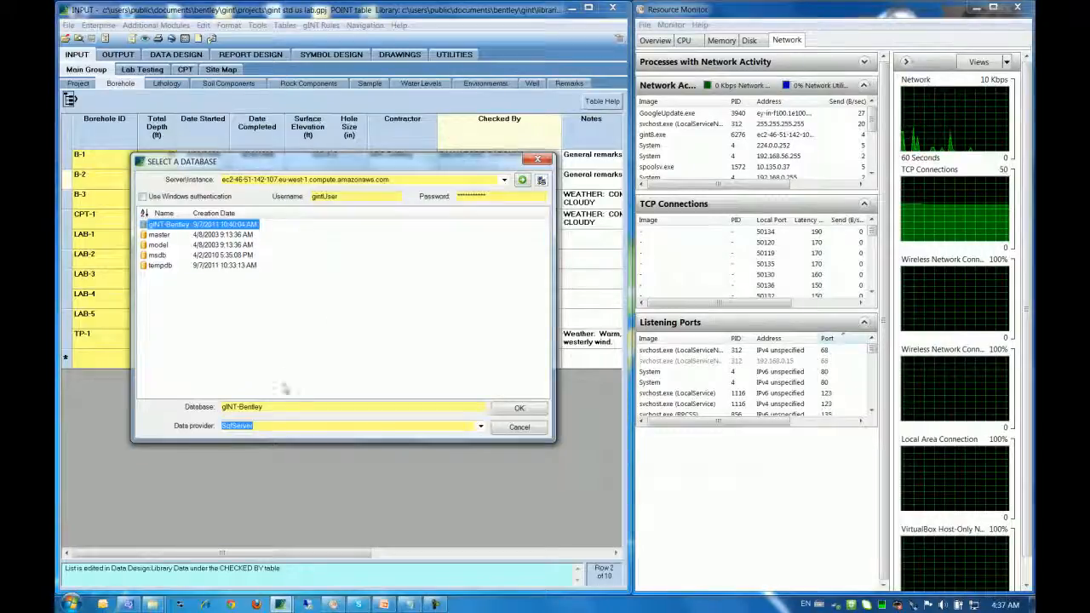
click(268, 407)
key(BackSpace)
key(BackSpace)
key(BackSpace)
key(BackSpace)
key(BackSpace)
key(BackSpace)
key(BackSpace)
key(BackSpace)
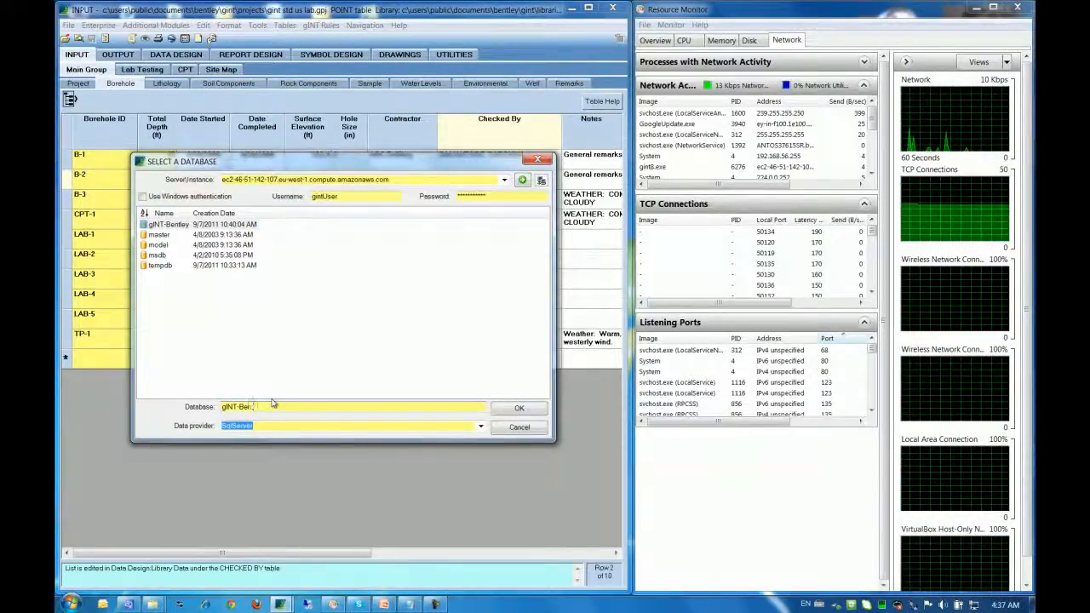
key(BackSpace)
key(BackSpace)
key(BackSpace)
text(gINT)
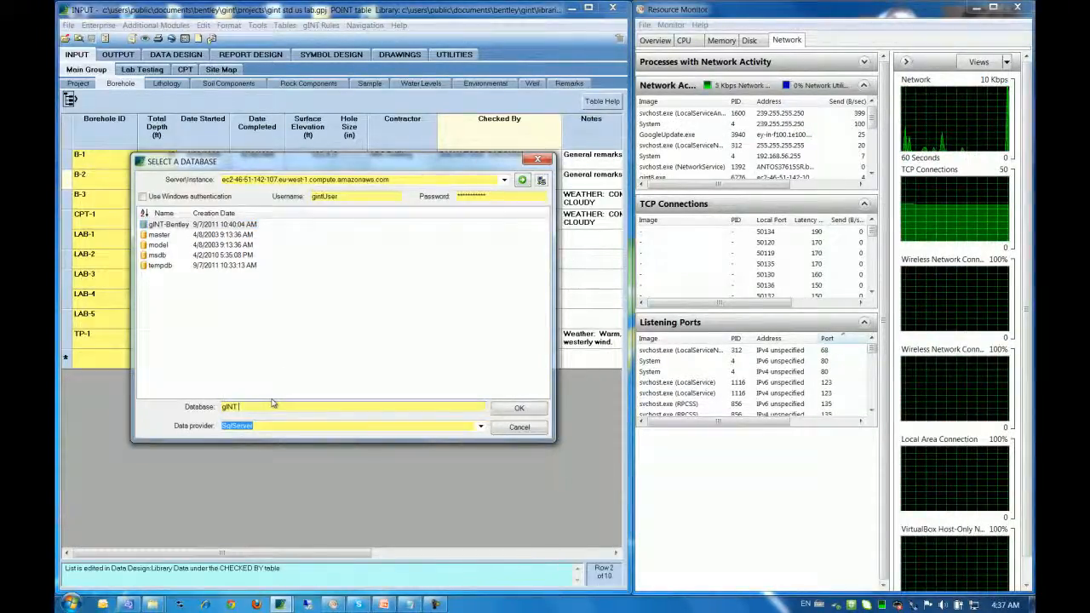
text(_)
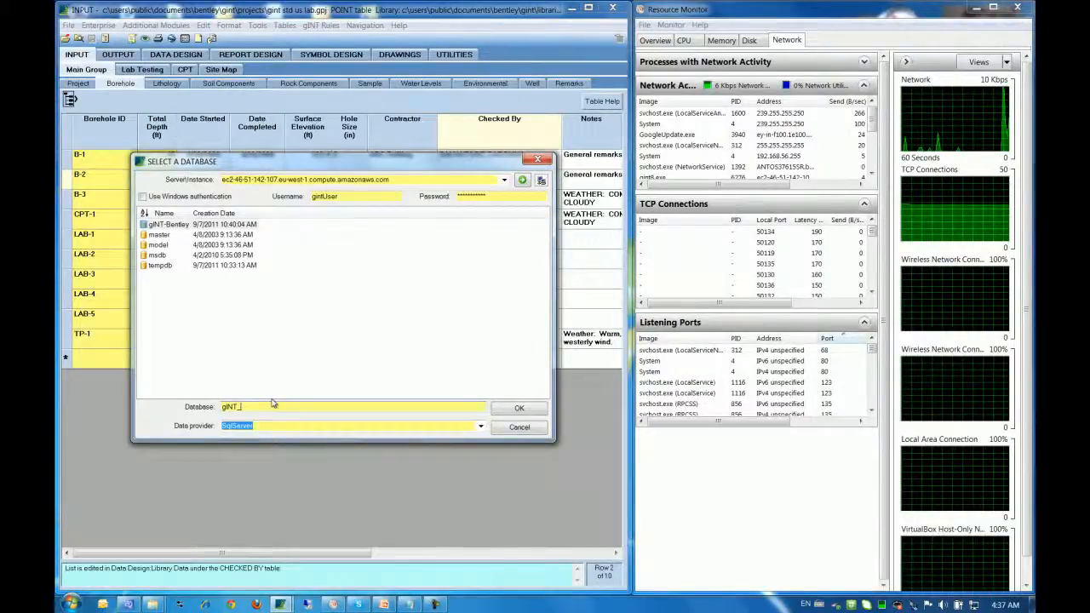
text(Master)
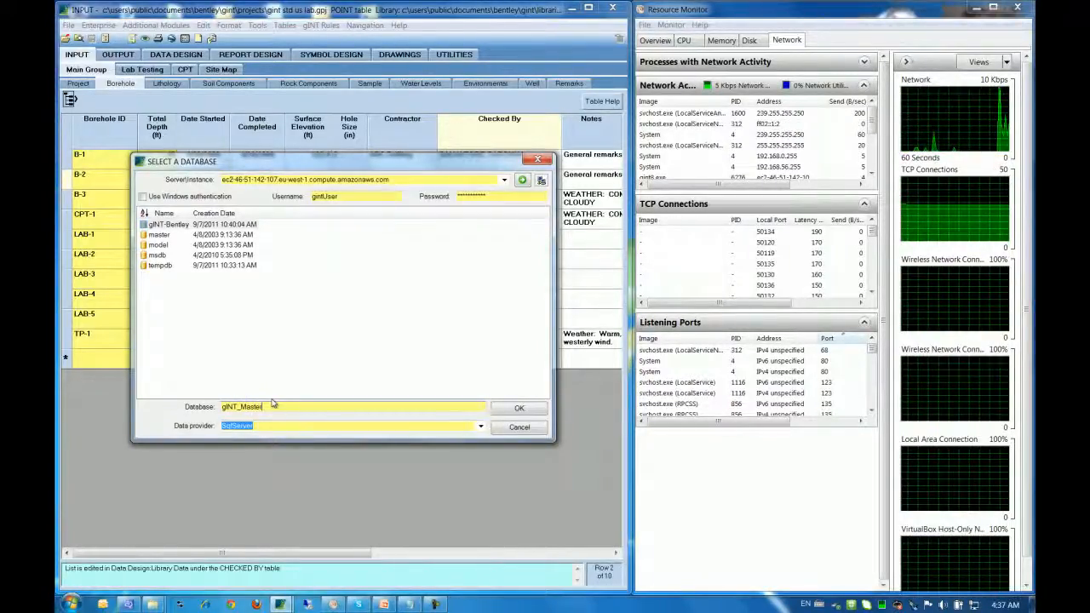
click(512, 409)
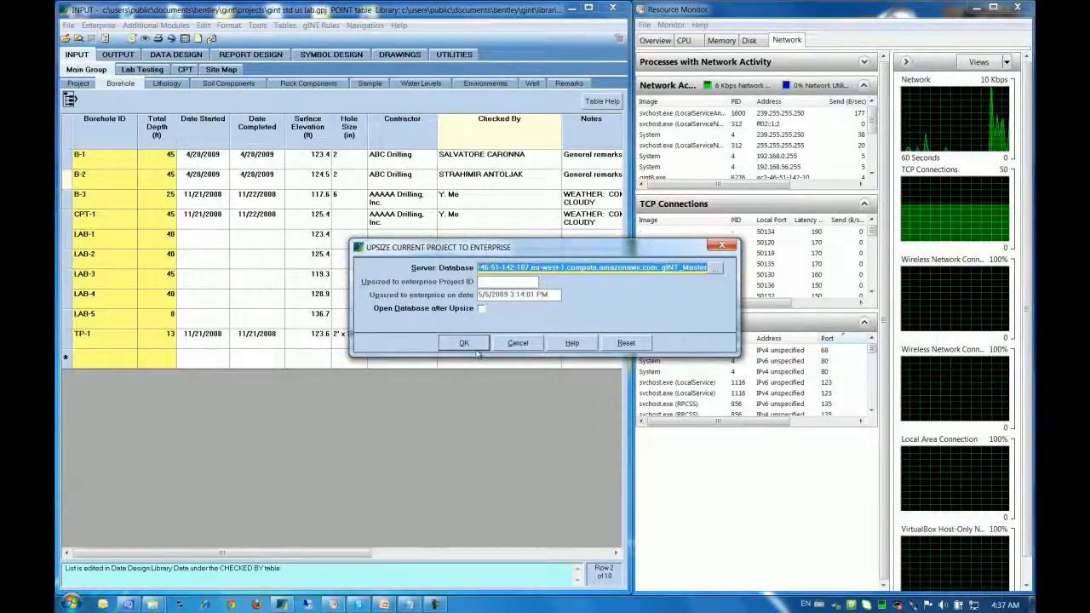
- Run the upsize with Project Unique ID set to Number and Project Description set to Name
click(464, 344)
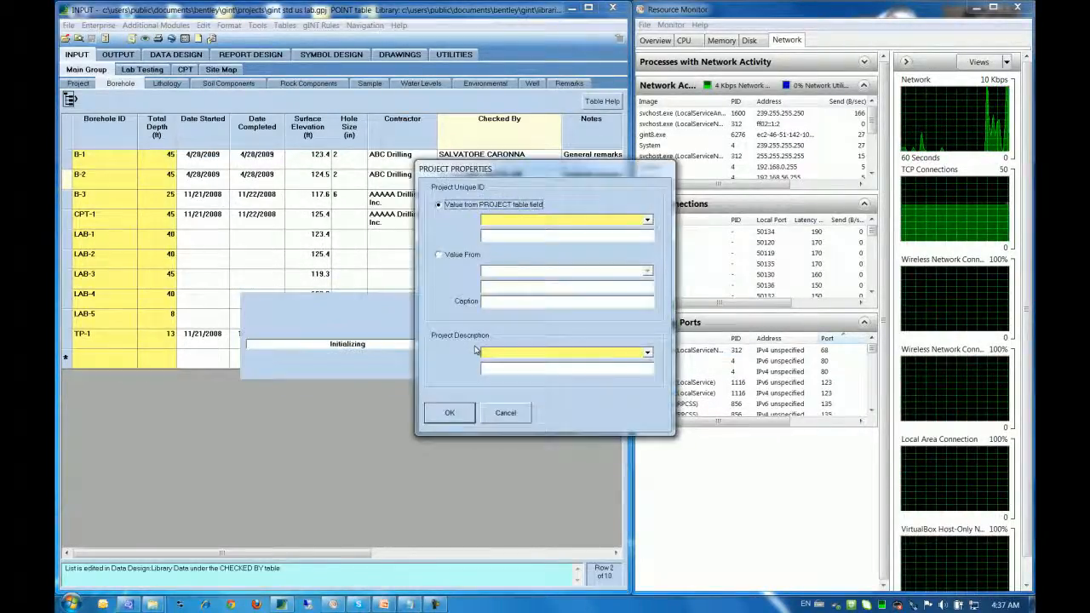
click(647, 219)
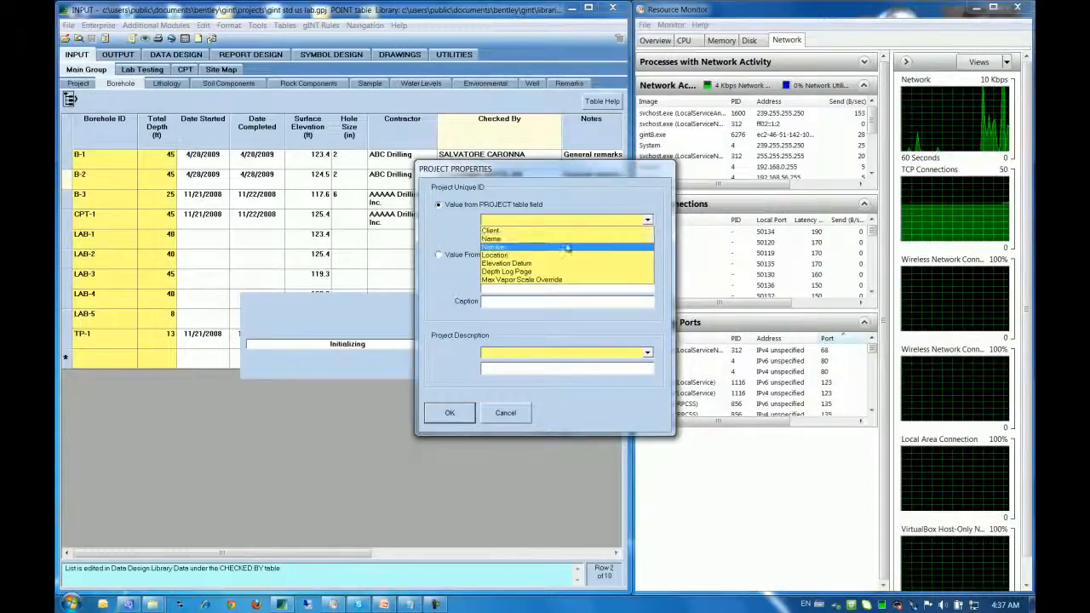
click(566, 247)
click(647, 352)
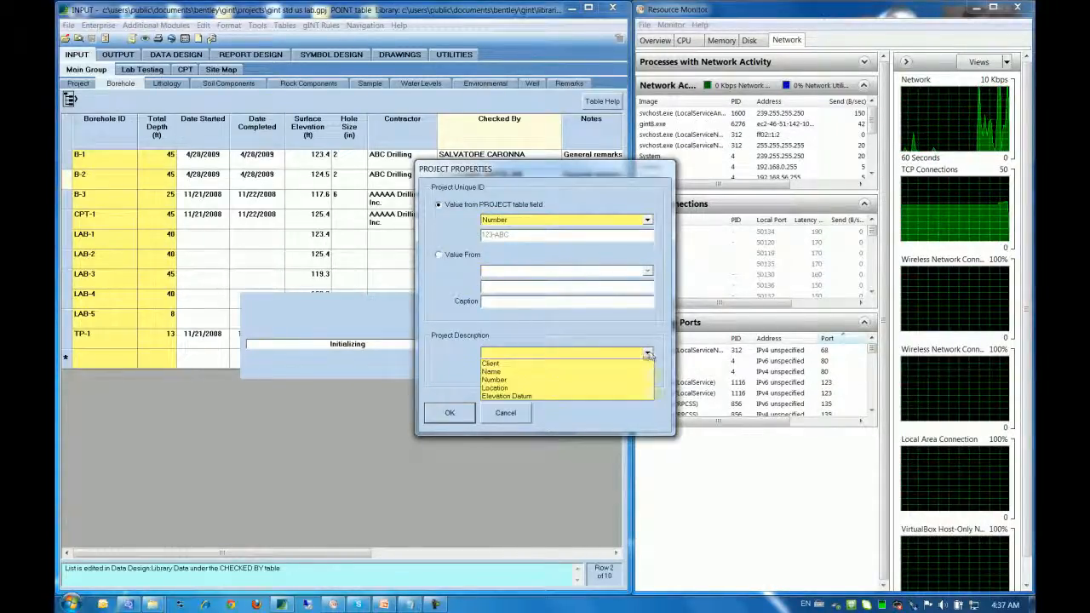
click(595, 380)
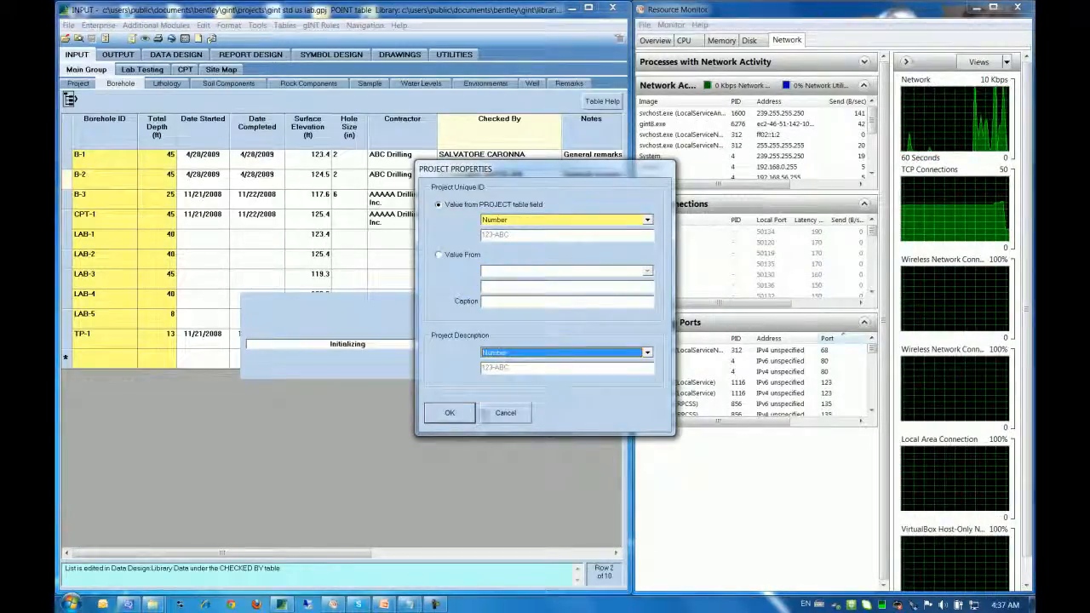
click(451, 413)
click(632, 343)
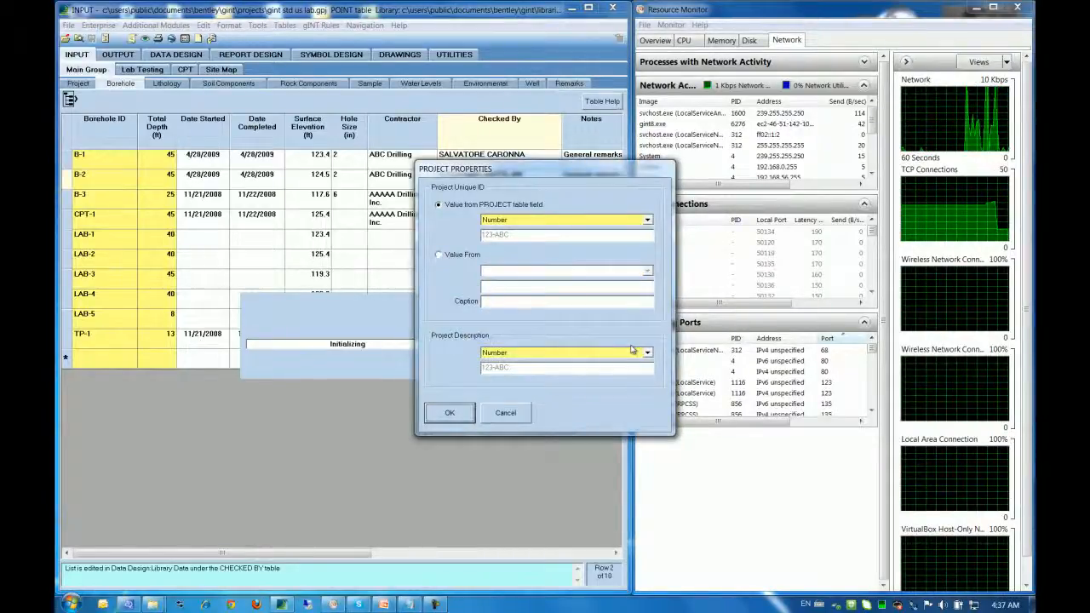
click(640, 352)
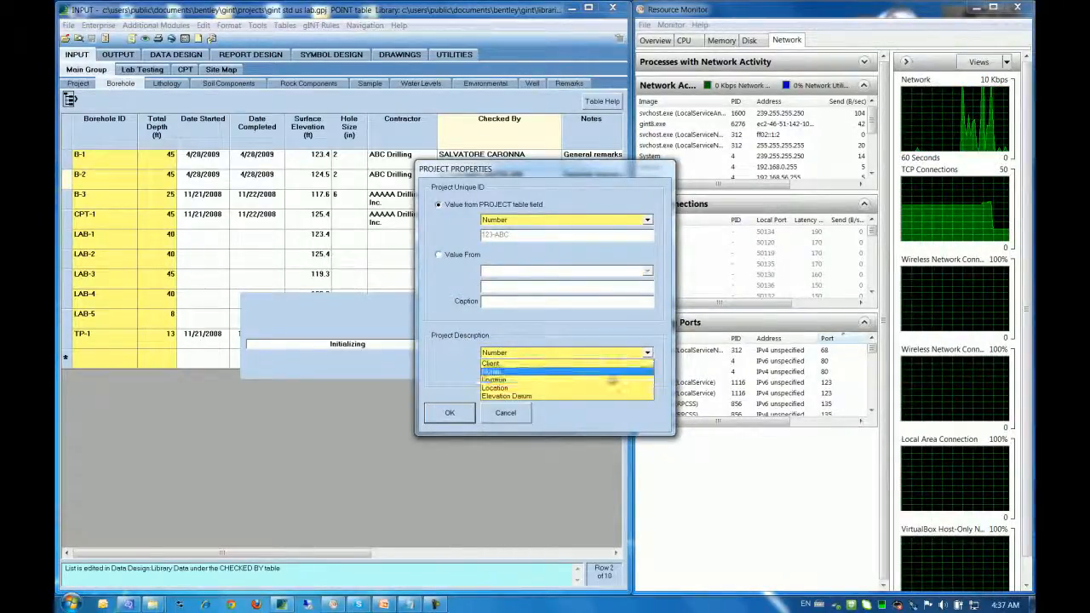
click(609, 373)
click(456, 414)
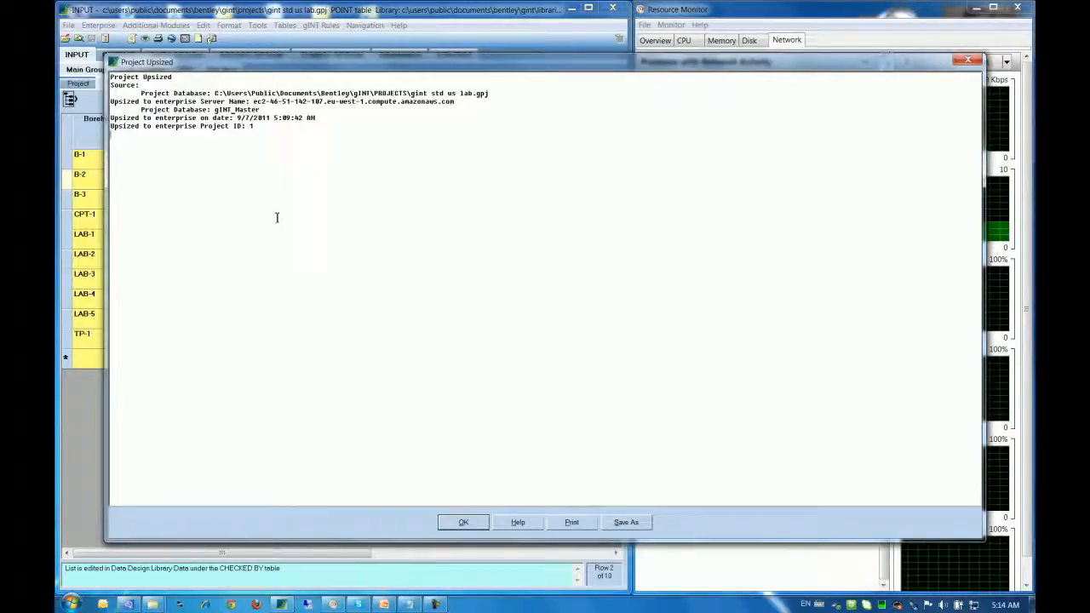
- Save the upsize report as 2011-09-07_Log_upsize.txt in Downloads, then close the report
drag(409, 93, 489, 94)
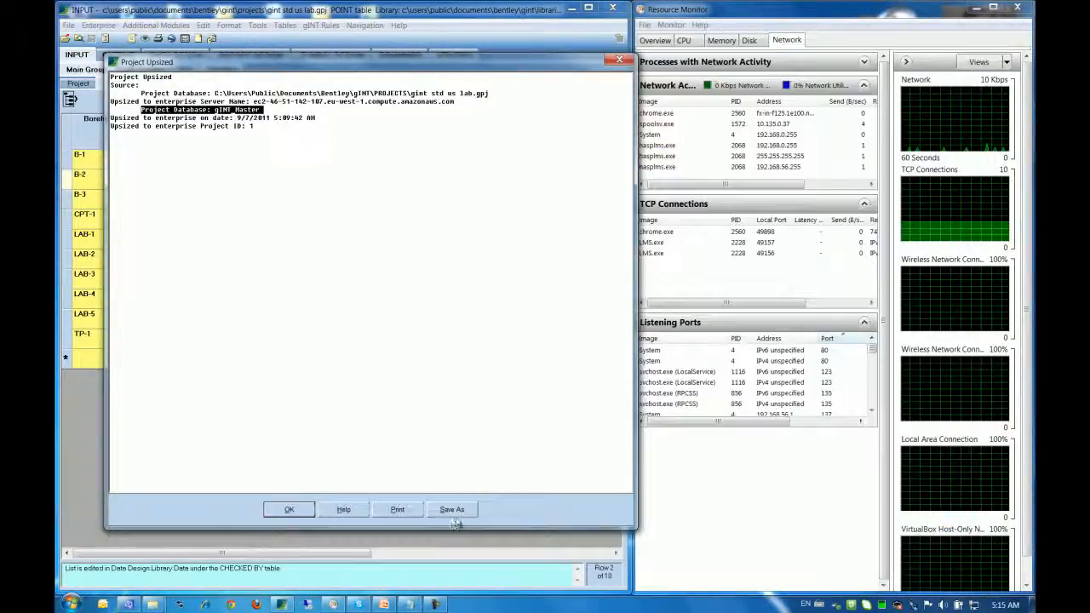
click(452, 510)
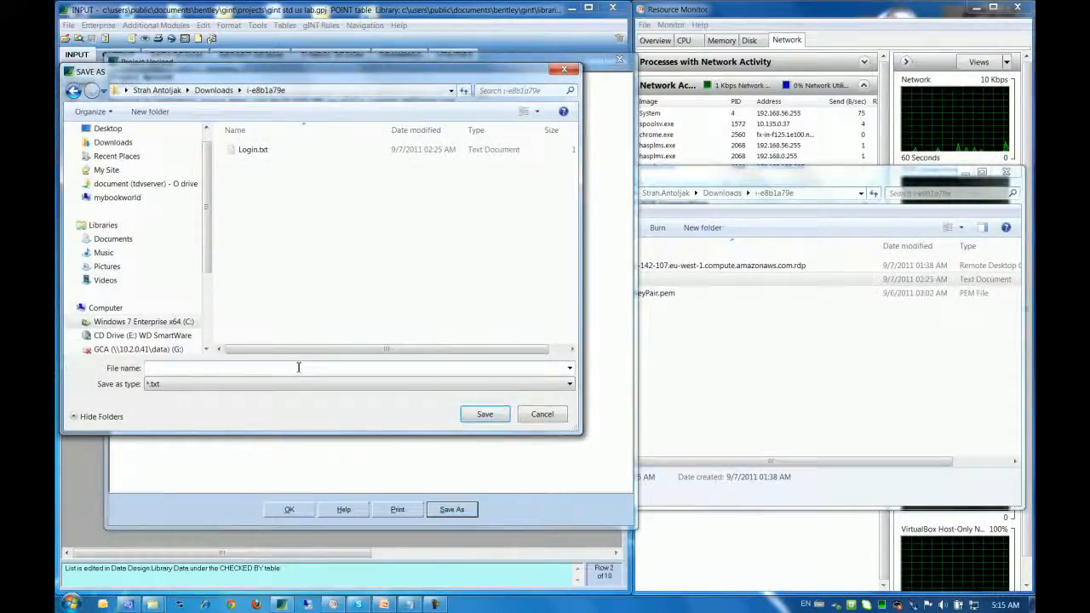
text(2011)
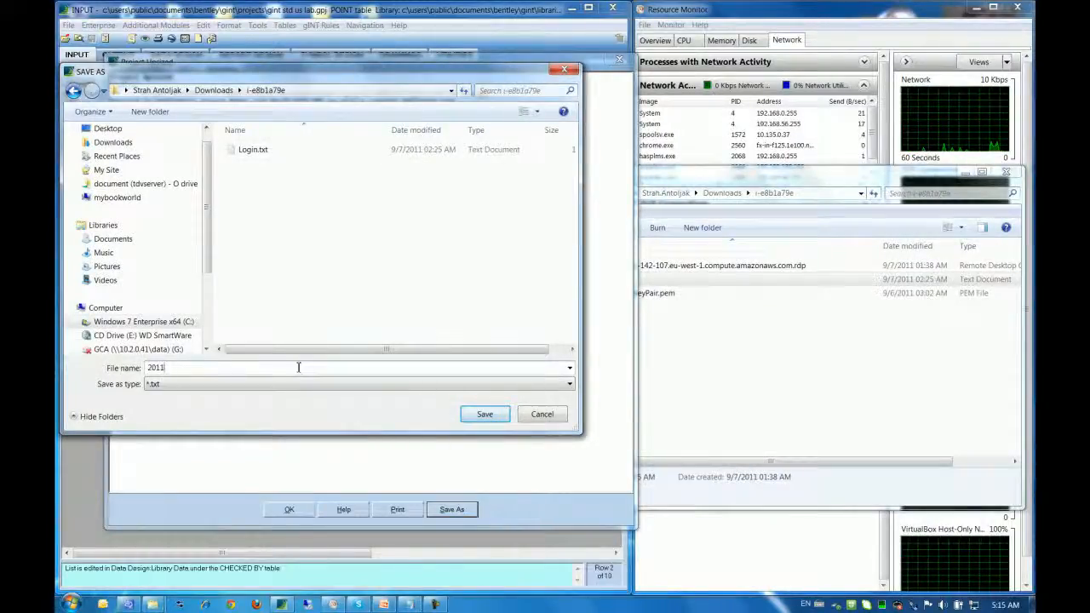
text(-09)
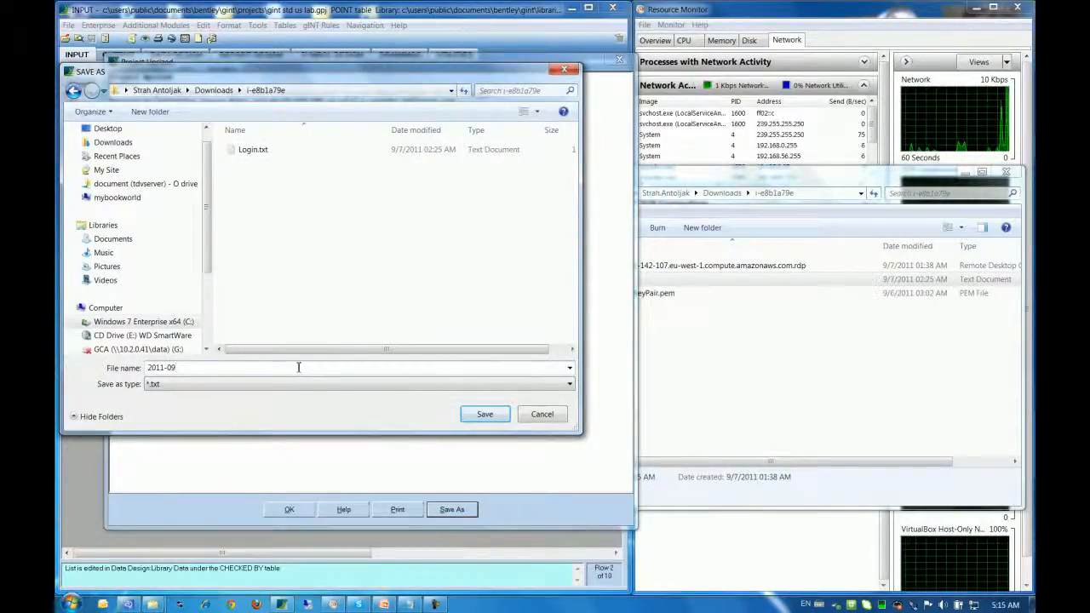
text(-07)
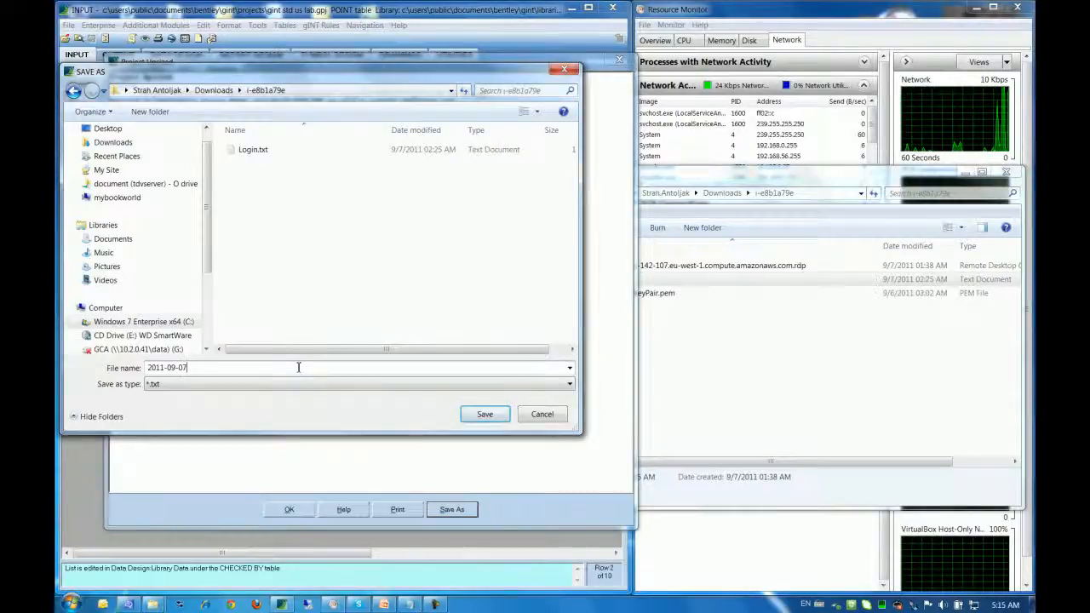
text(.Log )
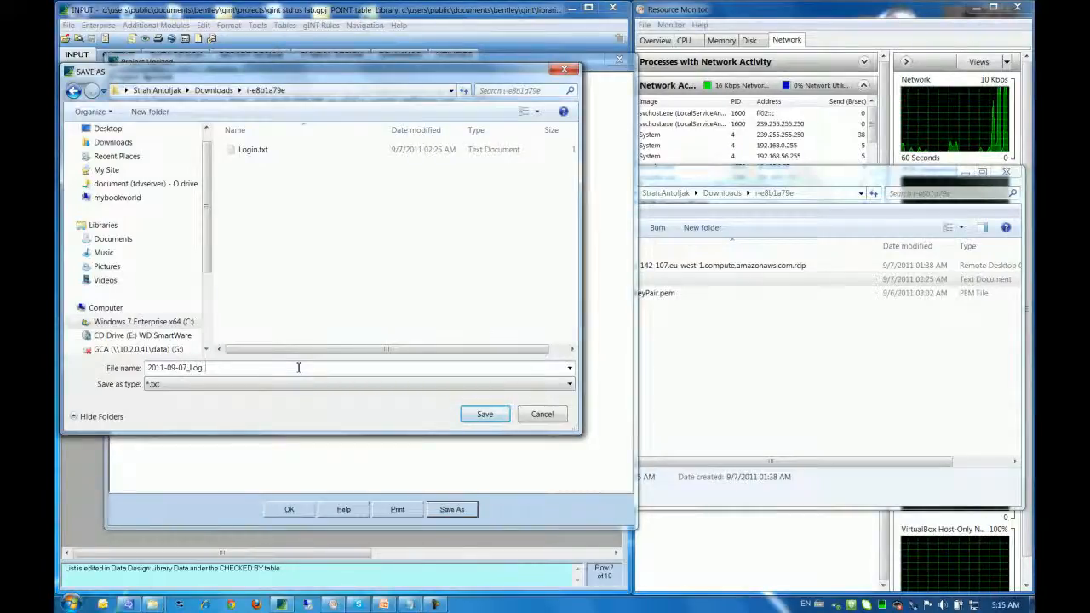
text(upsize)
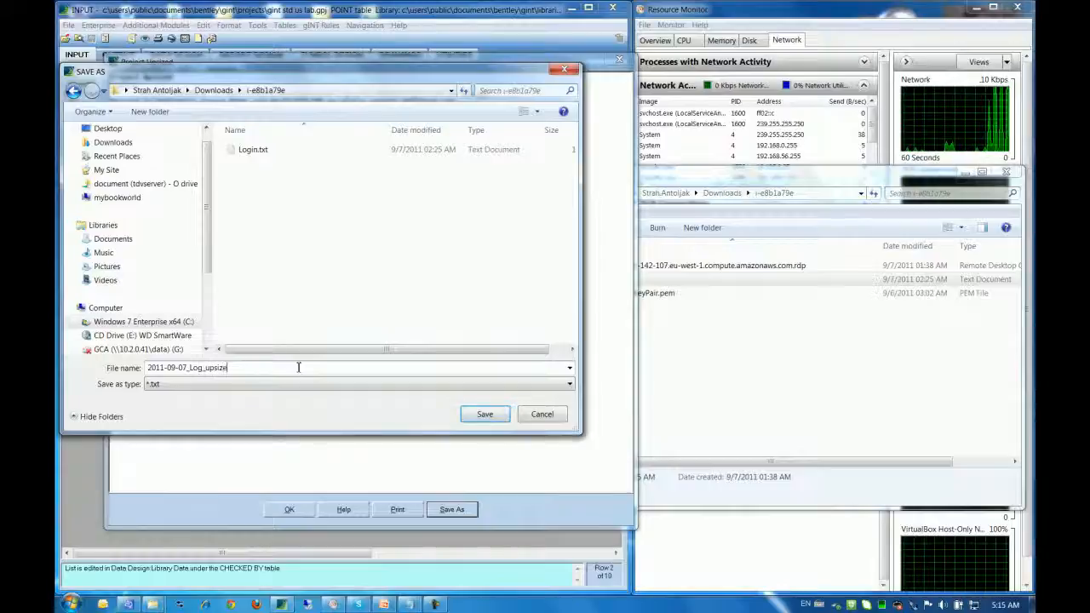
key(Return)
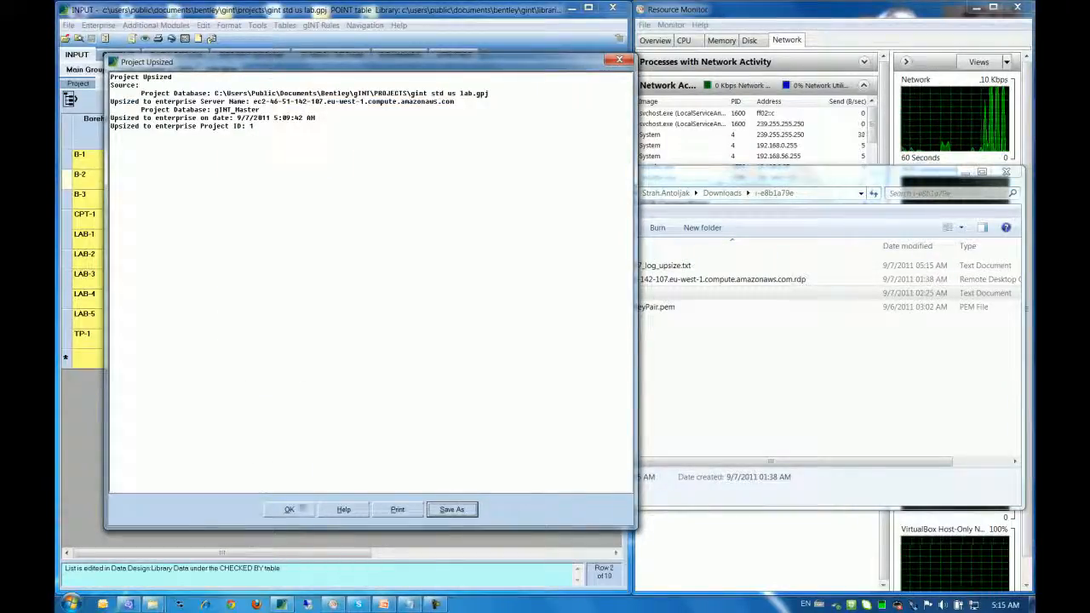
click(304, 510)
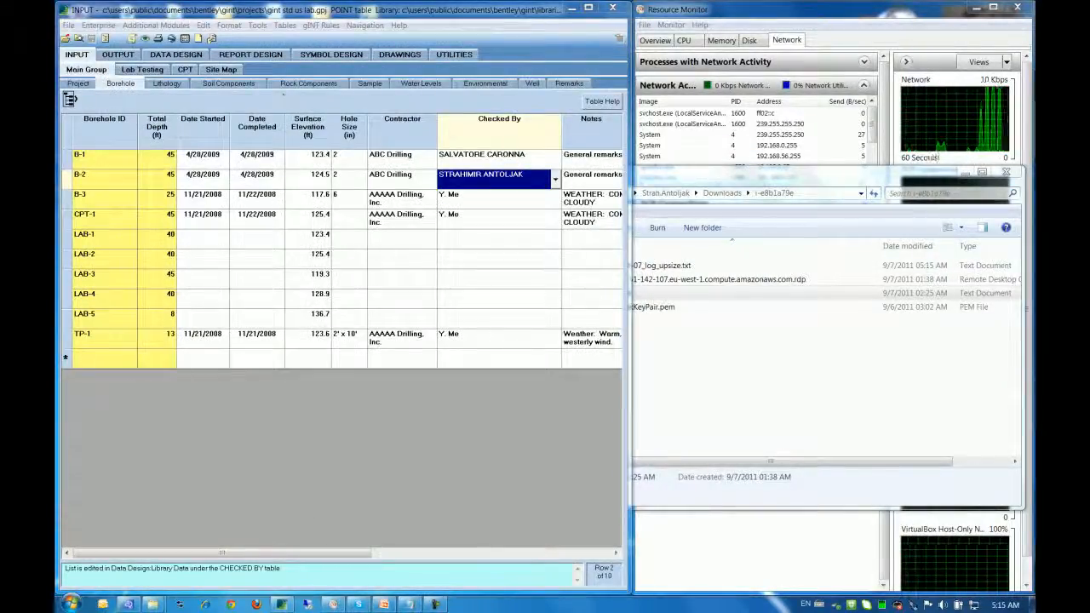
- Open Help > About gINT and move the dialog aside to read version 8.30.03.41 Professional Plus
click(396, 26)
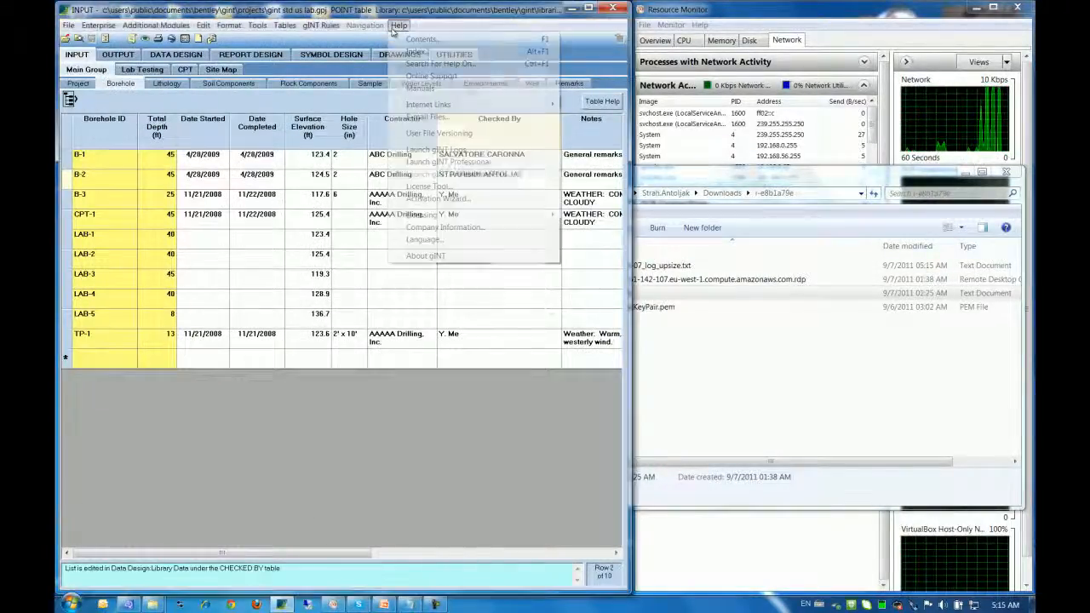
click(433, 257)
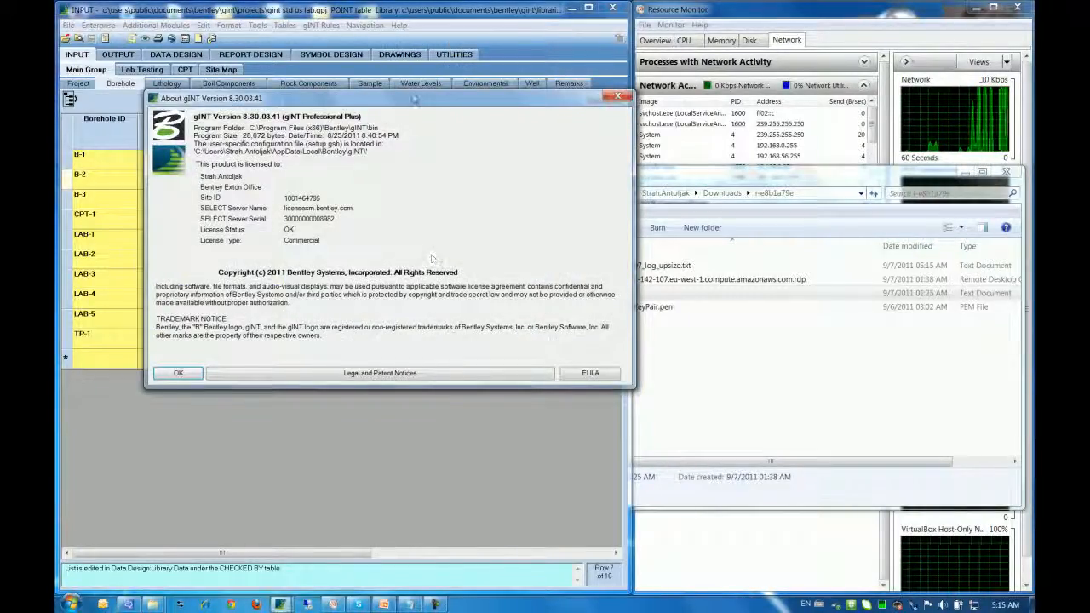
drag(412, 167, 426, 243)
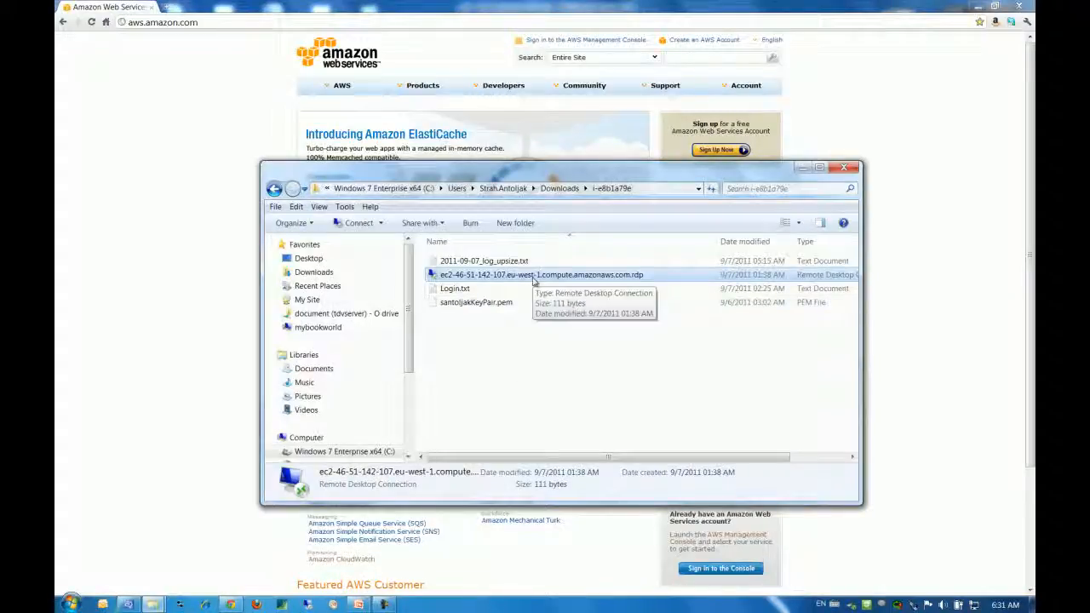
- Launch the EC2 .rdp connection, sign in as Administrator, and accept the certificate warning
double_click(534, 279)
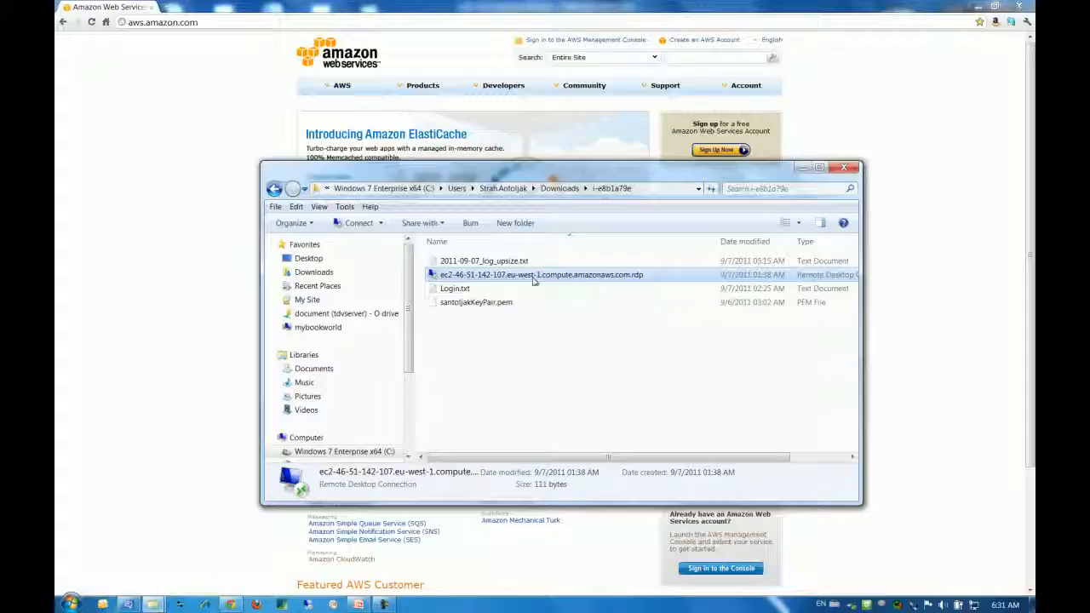
click(609, 373)
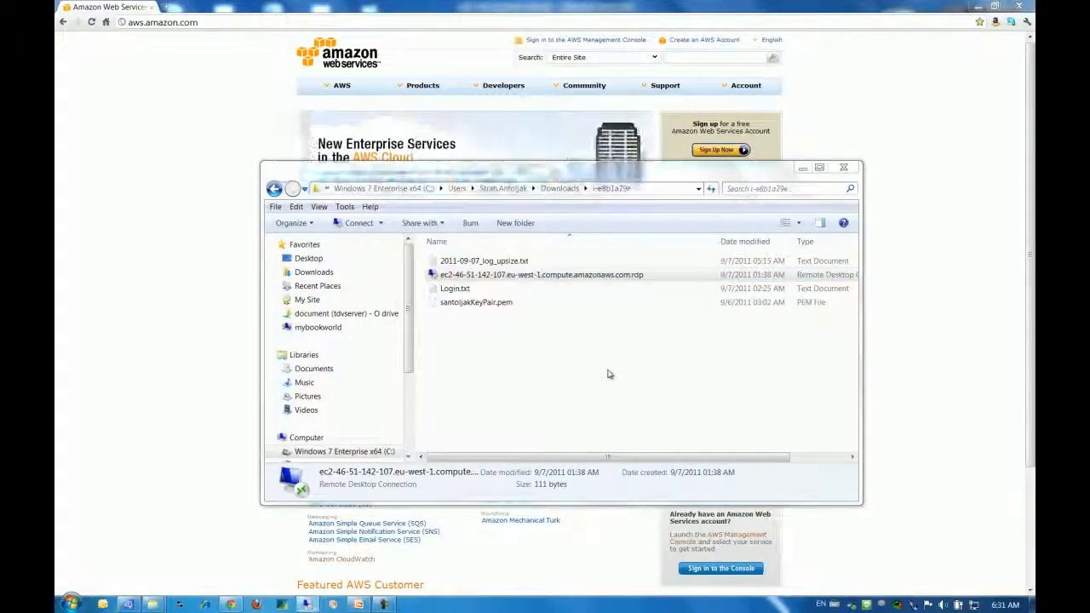
click(537, 261)
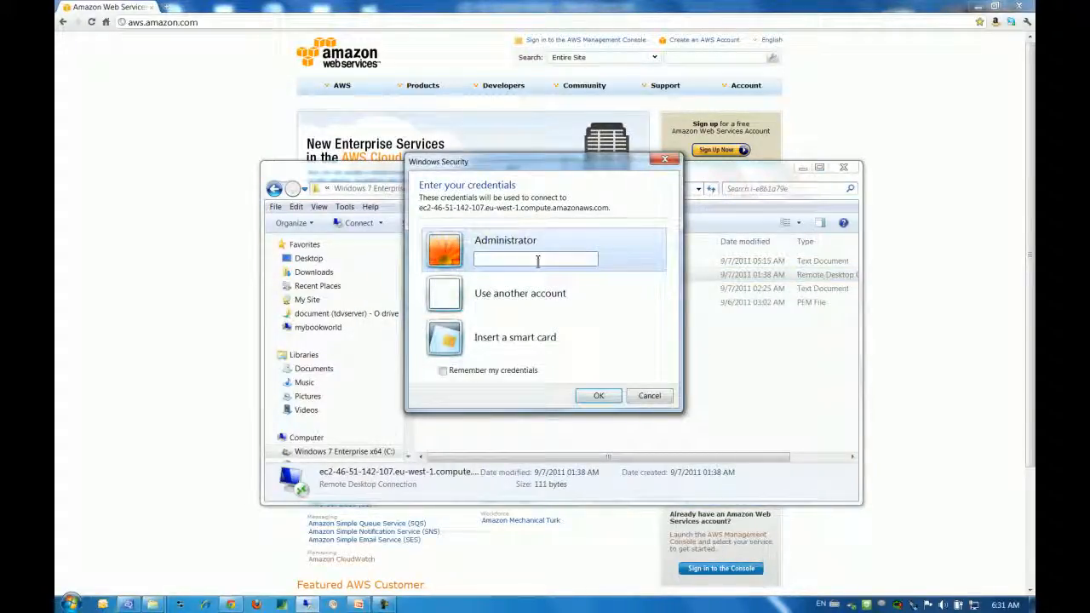
text(•••••••••••••)
key(Return)
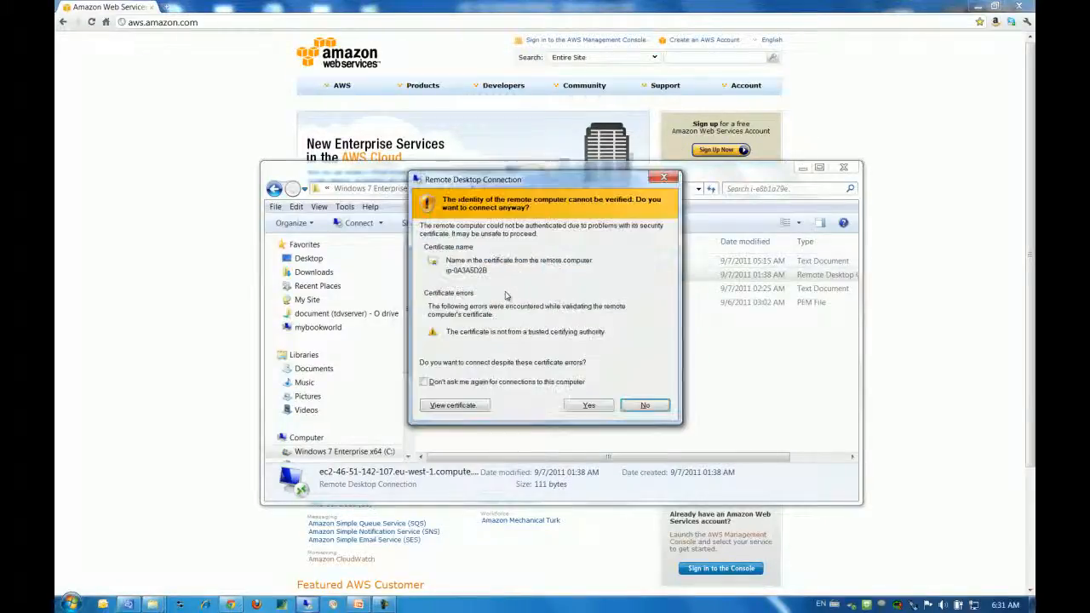
click(589, 405)
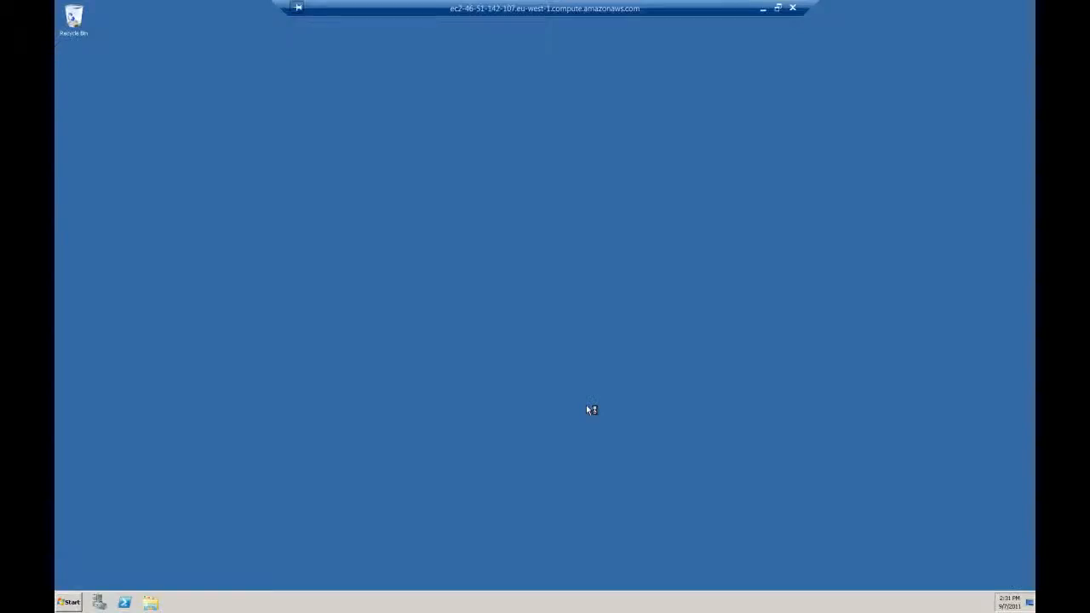
- Start Management Studio, connect to the local server, and expand Databases to select gINT_Master
click(70, 606)
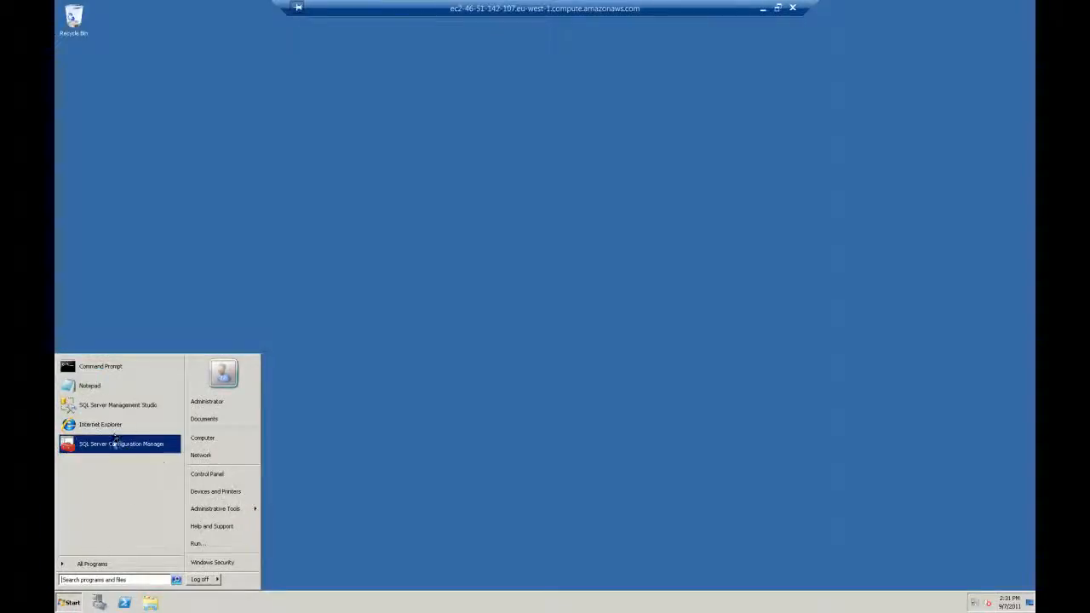
click(118, 405)
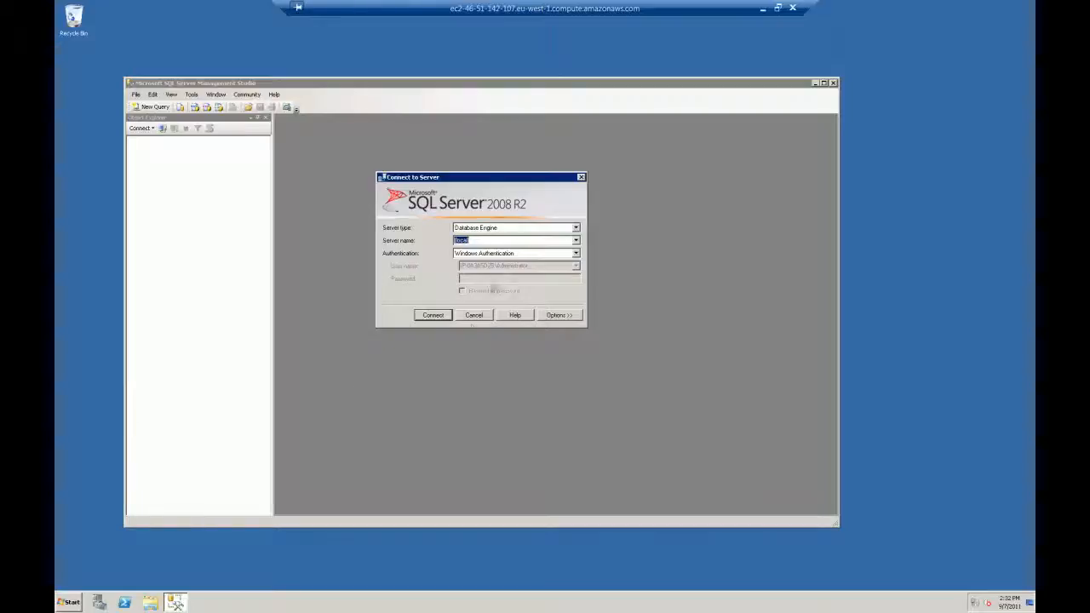
click(430, 315)
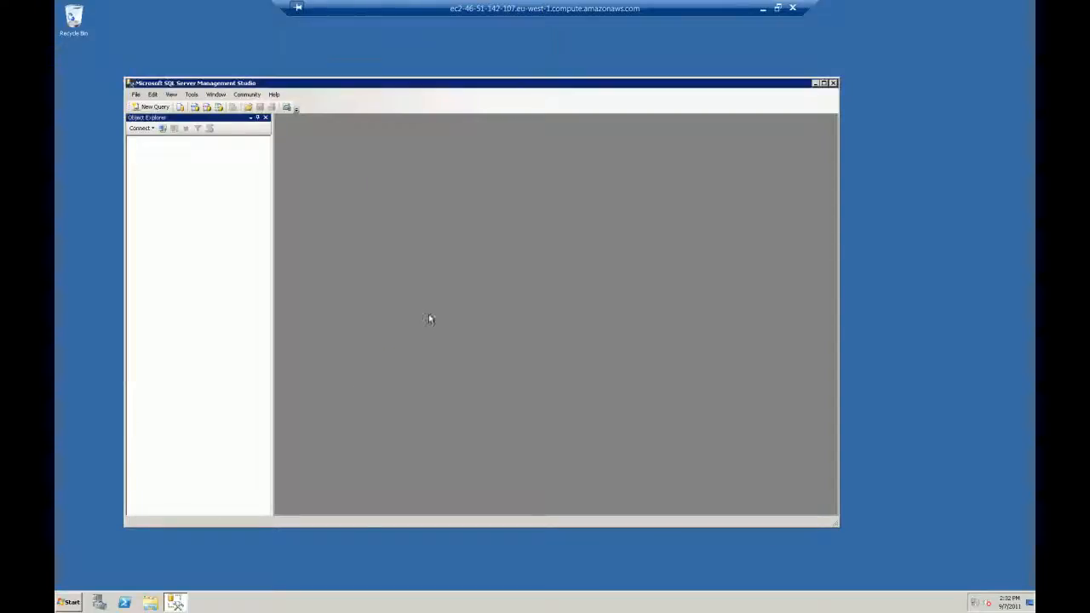
click(146, 149)
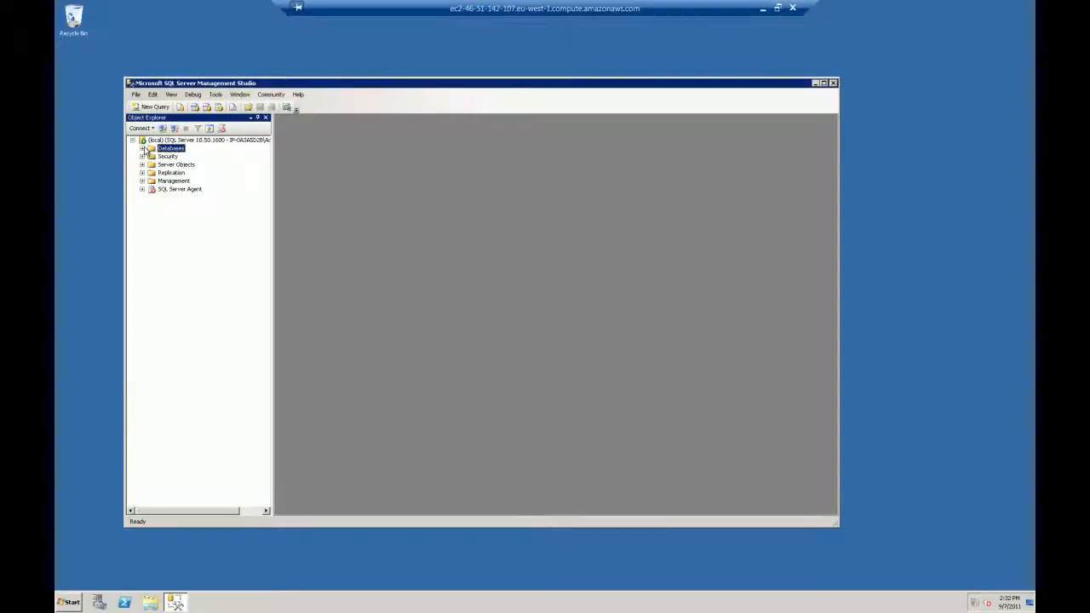
click(143, 149)
click(180, 174)
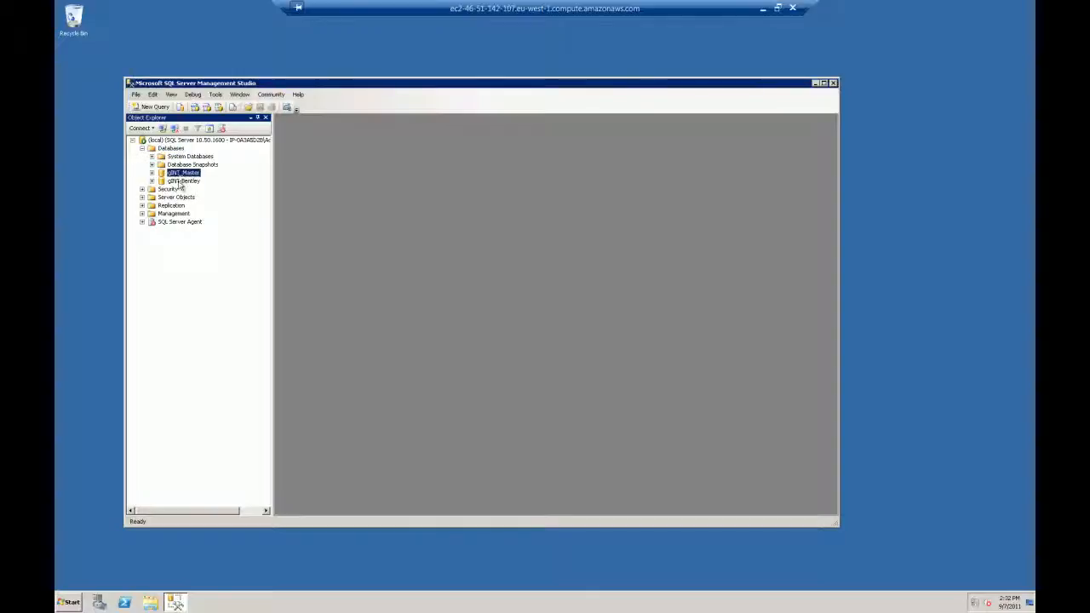